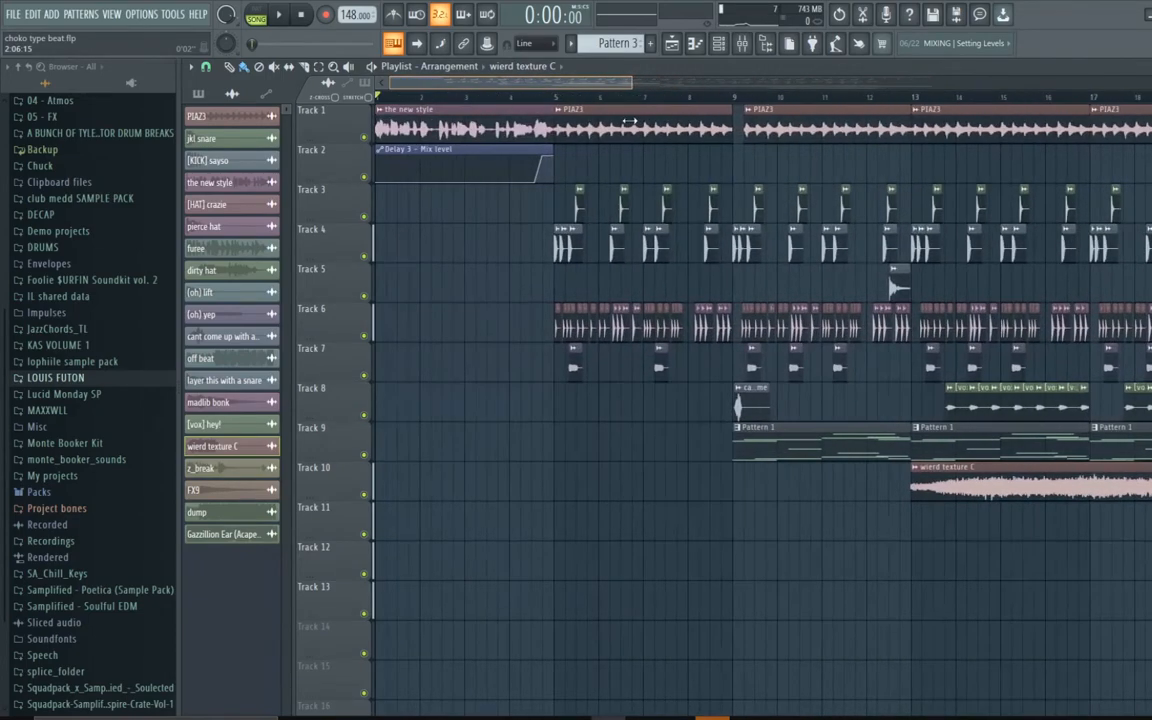
Play the full arrangement from the start to the end of the last clips, and stop playback
key("space")
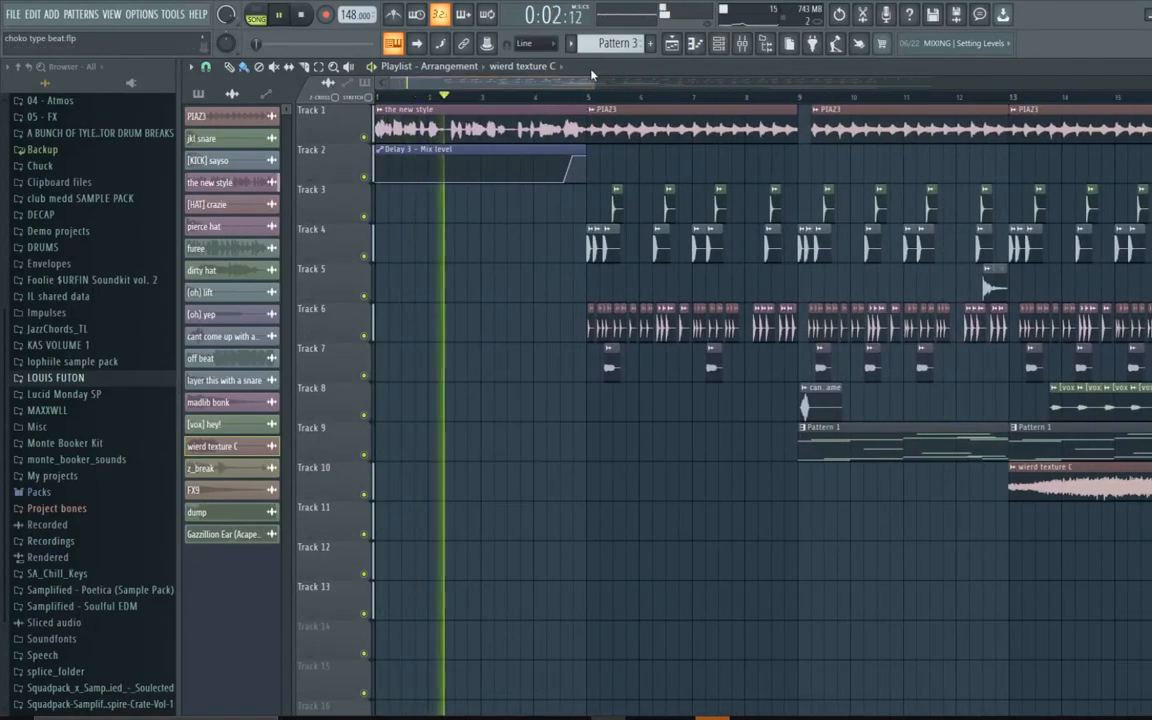
left_click_drag(591, 78, 1112, 176)
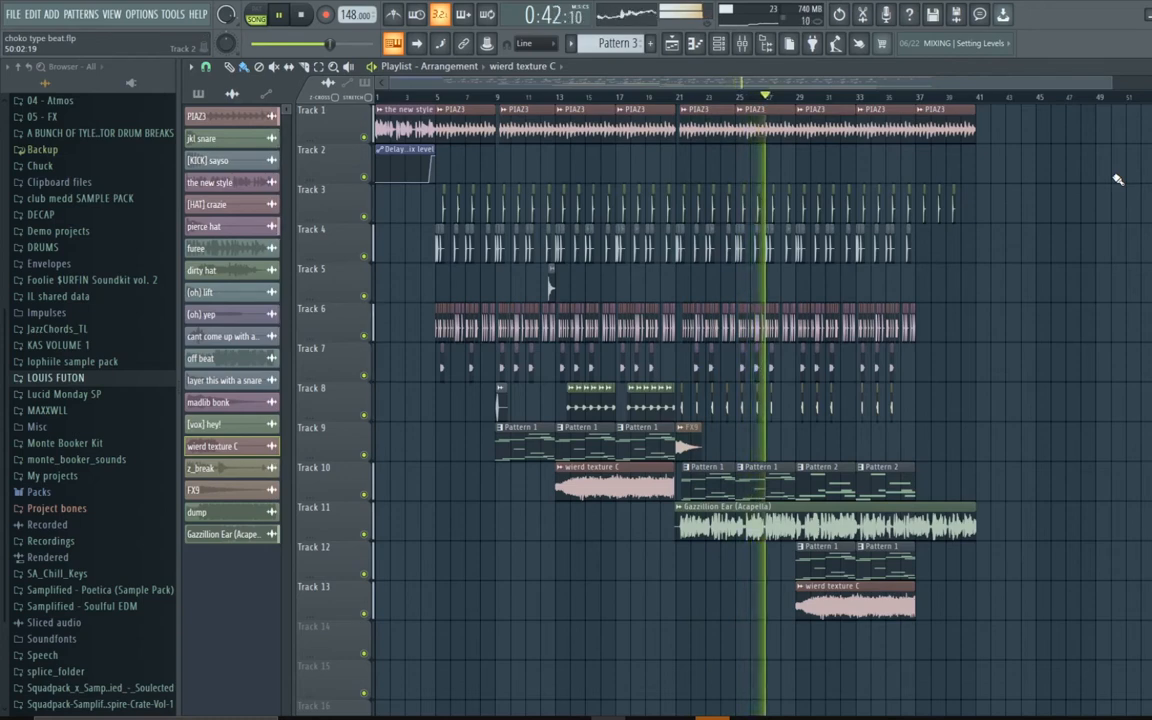
left_click_drag(733, 84, 899, 153)
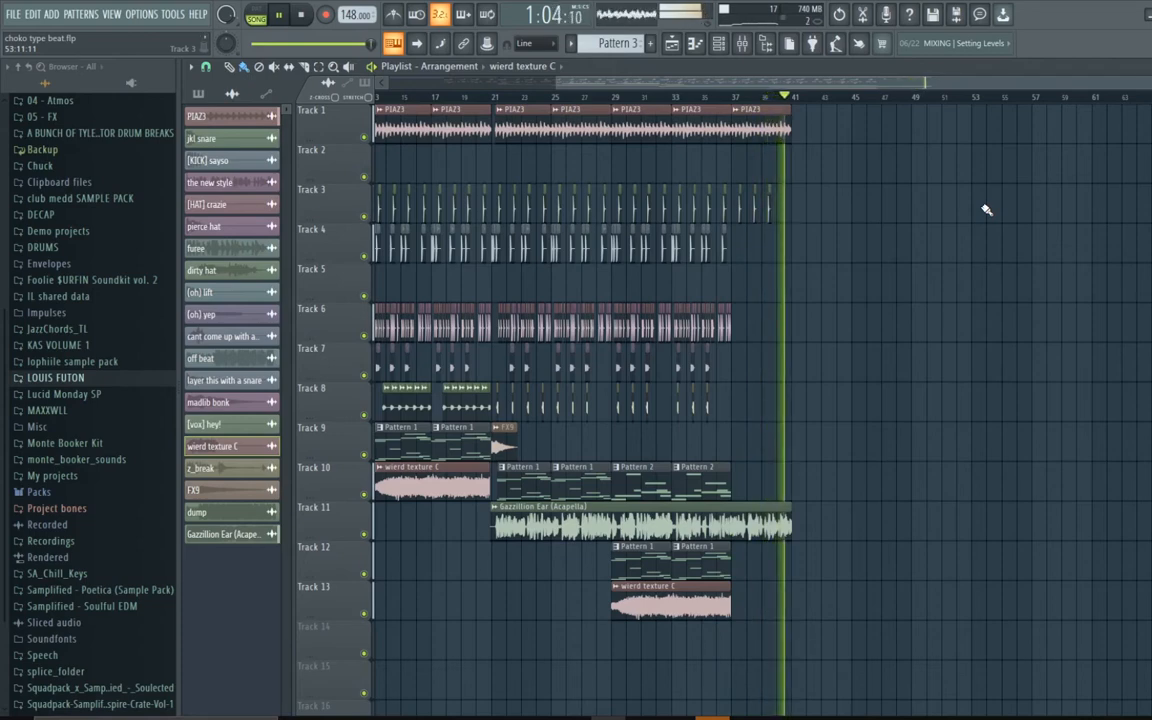
key("space")
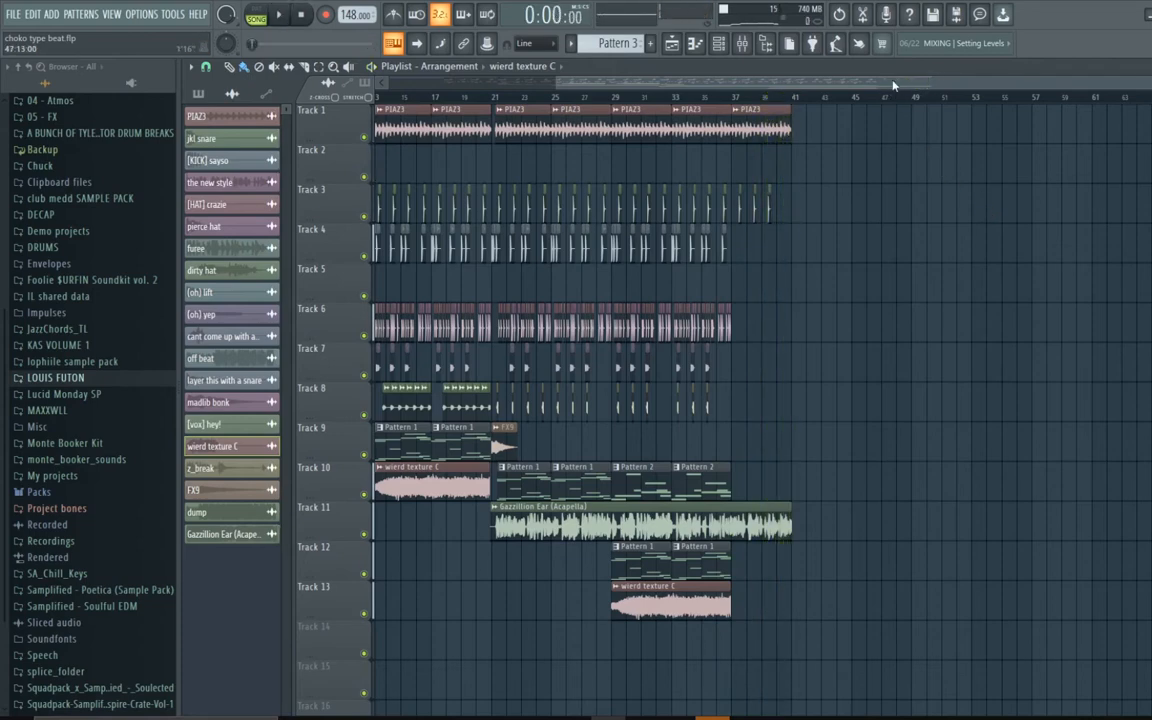
left_click_drag(892, 82, 661, 56)
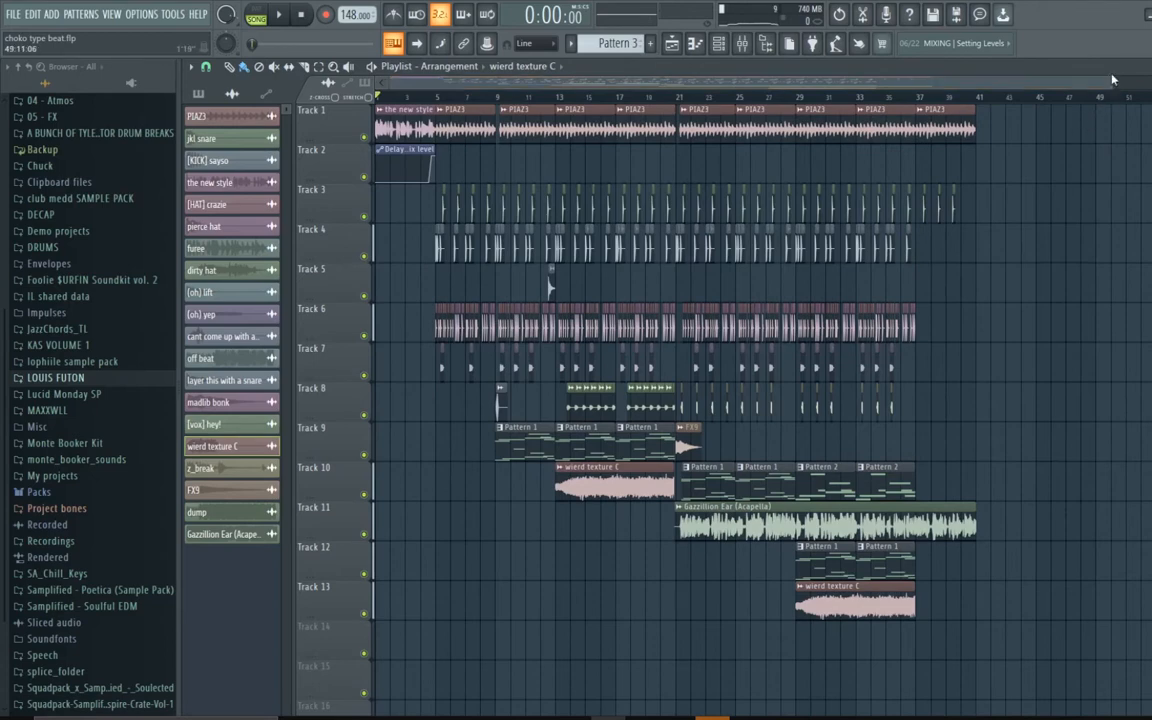
Solo Track 3 with the jkl snare clips and play it from just before bar 5
left_click_drag(1108, 76, 678, 110)
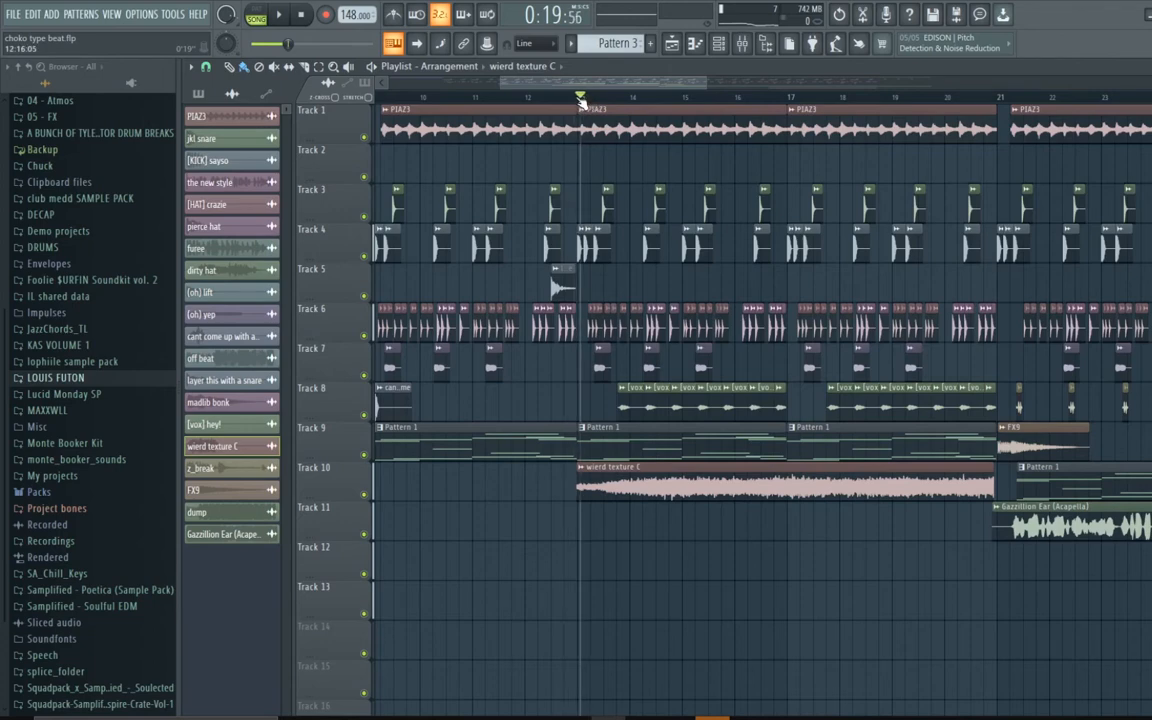
left_click_drag(580, 88, 420, 80)
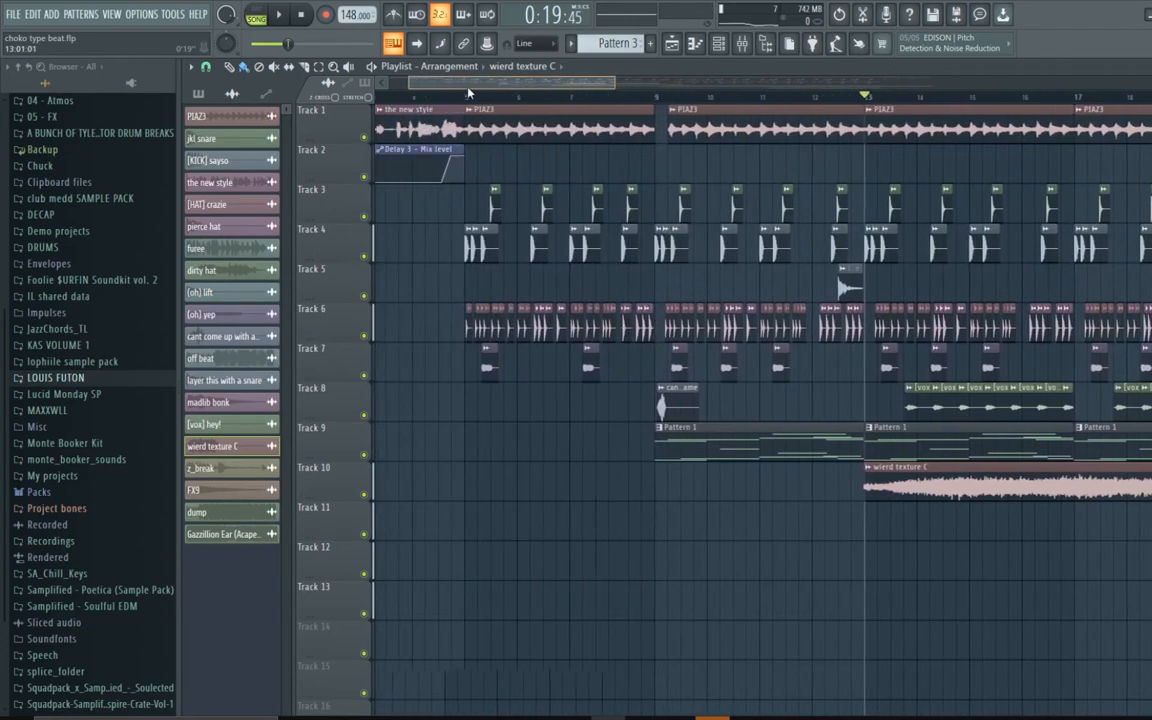
right_click(364, 218)
left_click(585, 98)
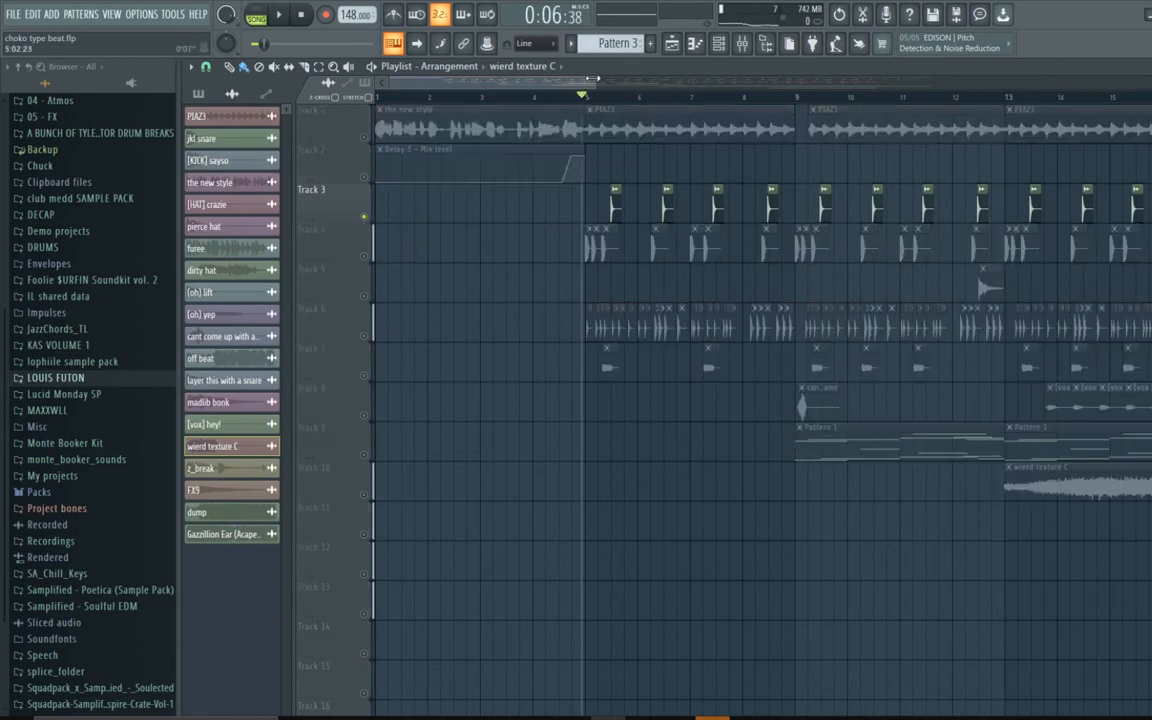
left_click_drag(596, 83, 513, 100)
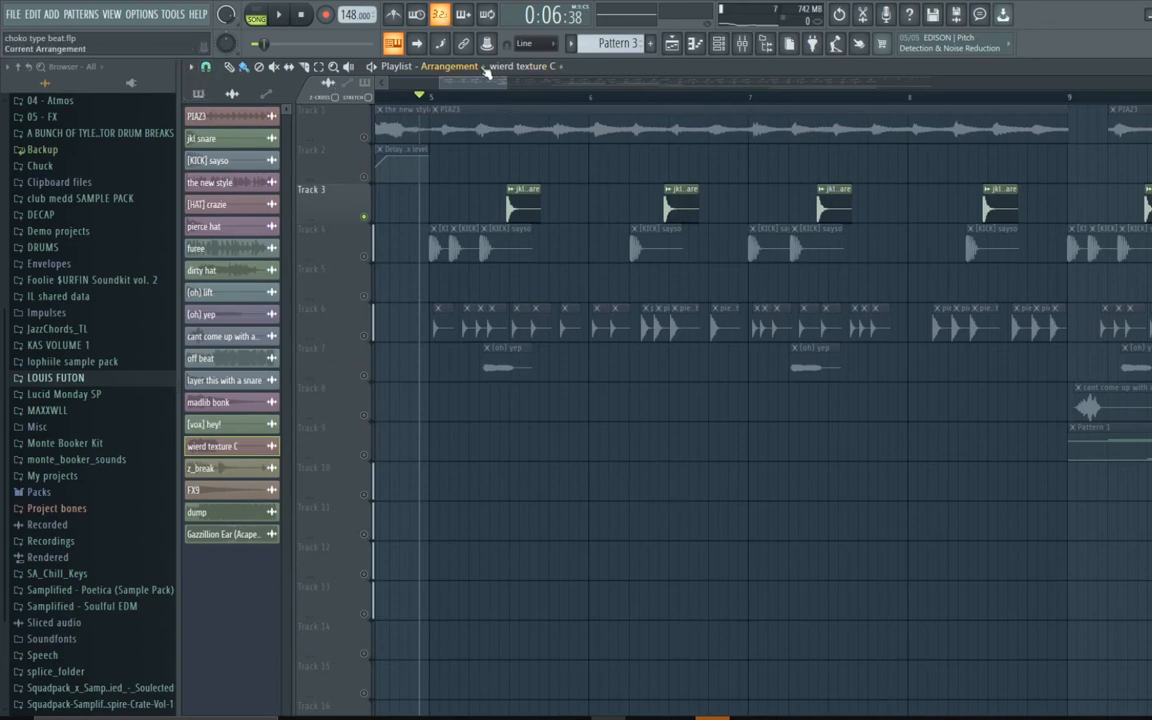
left_click_drag(508, 80, 486, 84)
key("space")
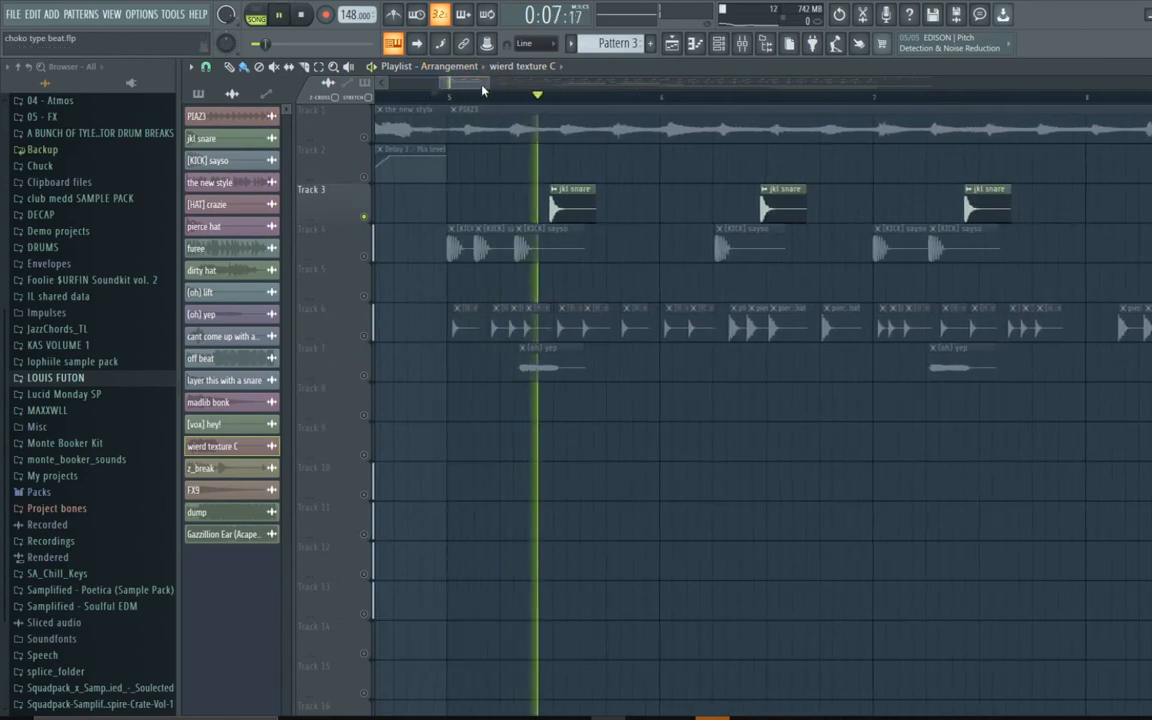
Set the playlist snap to (none) and stop playback
left_click(207, 68)
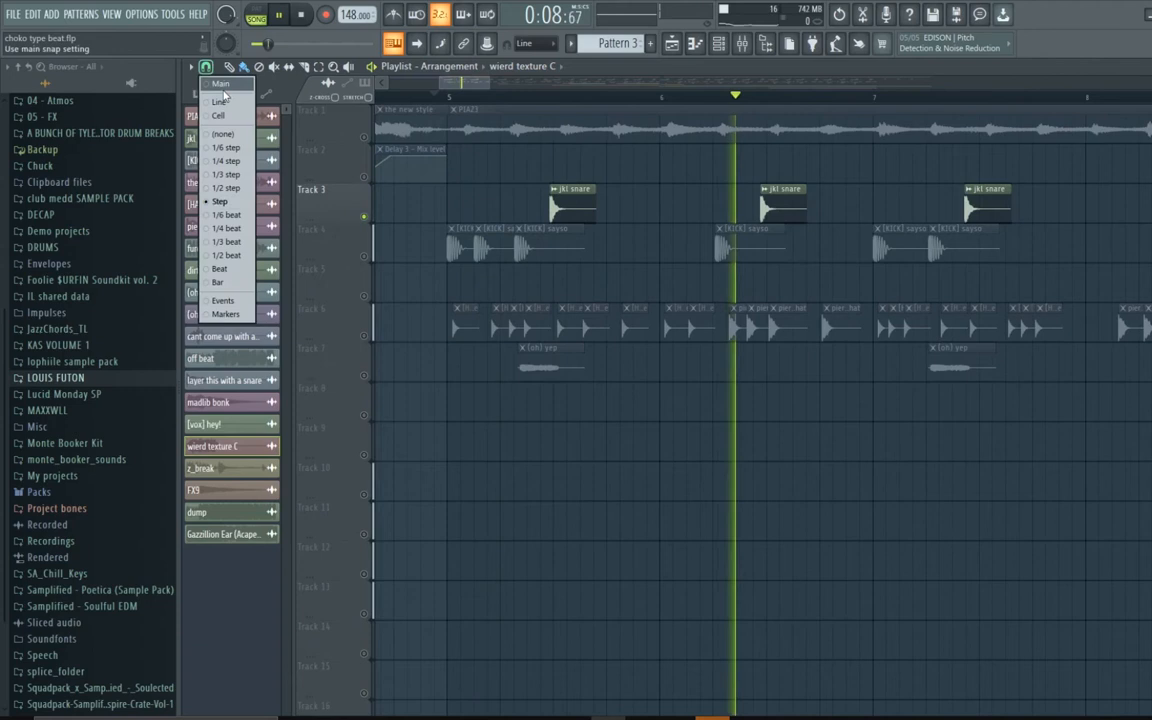
left_click(239, 138)
key("space")
Inspect the jkl snare clip's sampler settings and the RC-20 Retro Color effect on its mixer track, and return to the playlist
left_click_drag(484, 84, 470, 128)
double_click(436, 206)
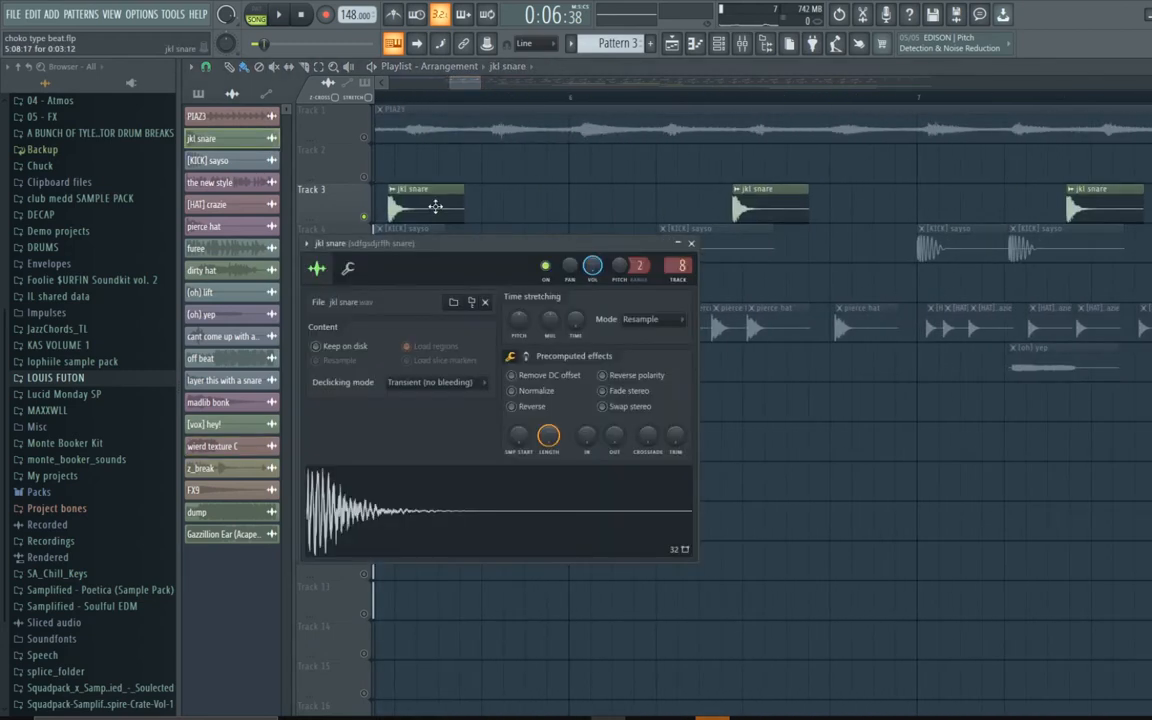
left_click(750, 54)
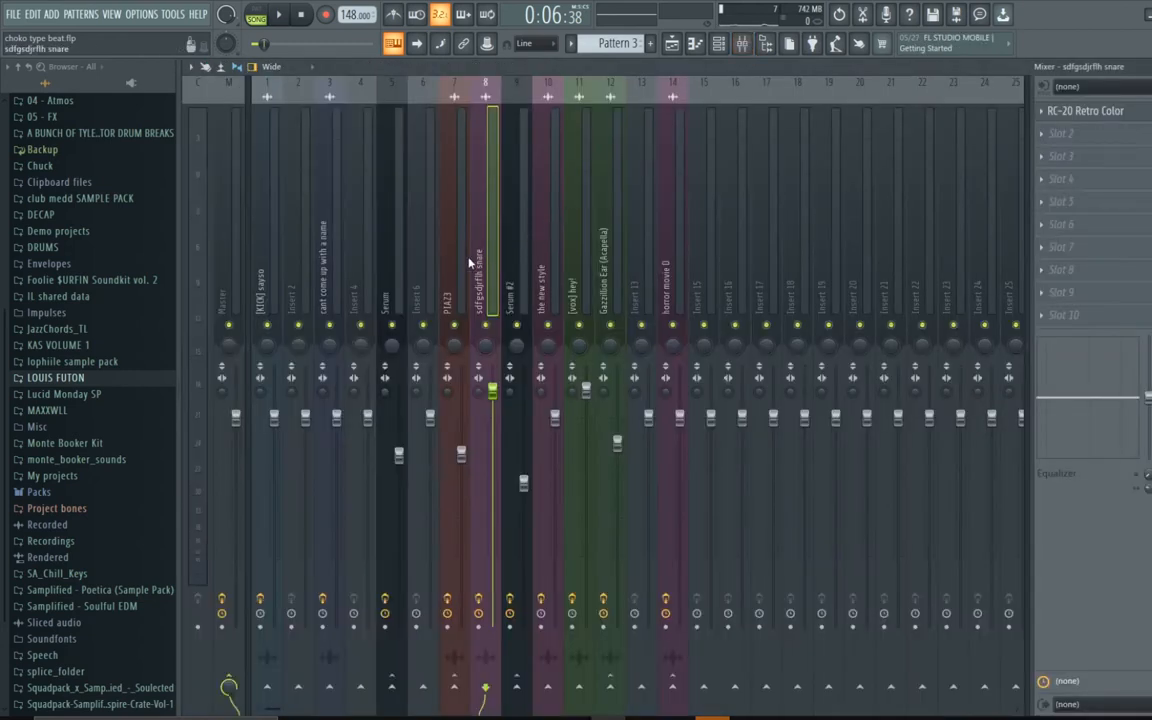
left_click(1124, 111)
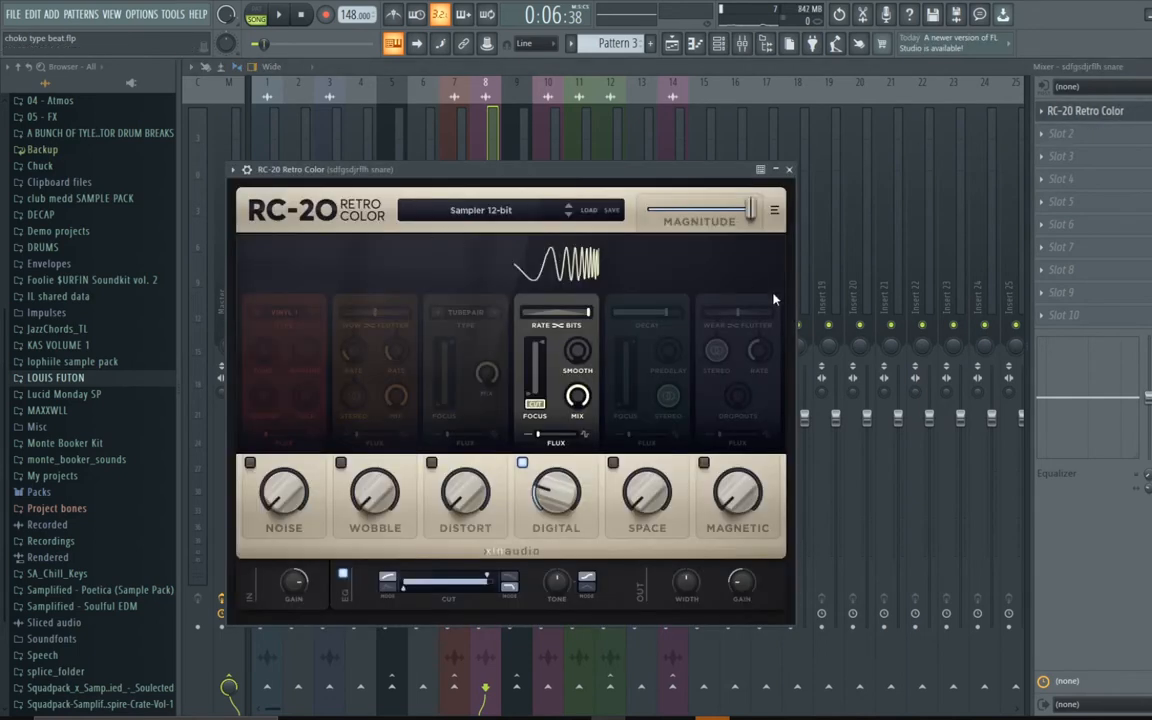
left_click(790, 170)
left_click(672, 46)
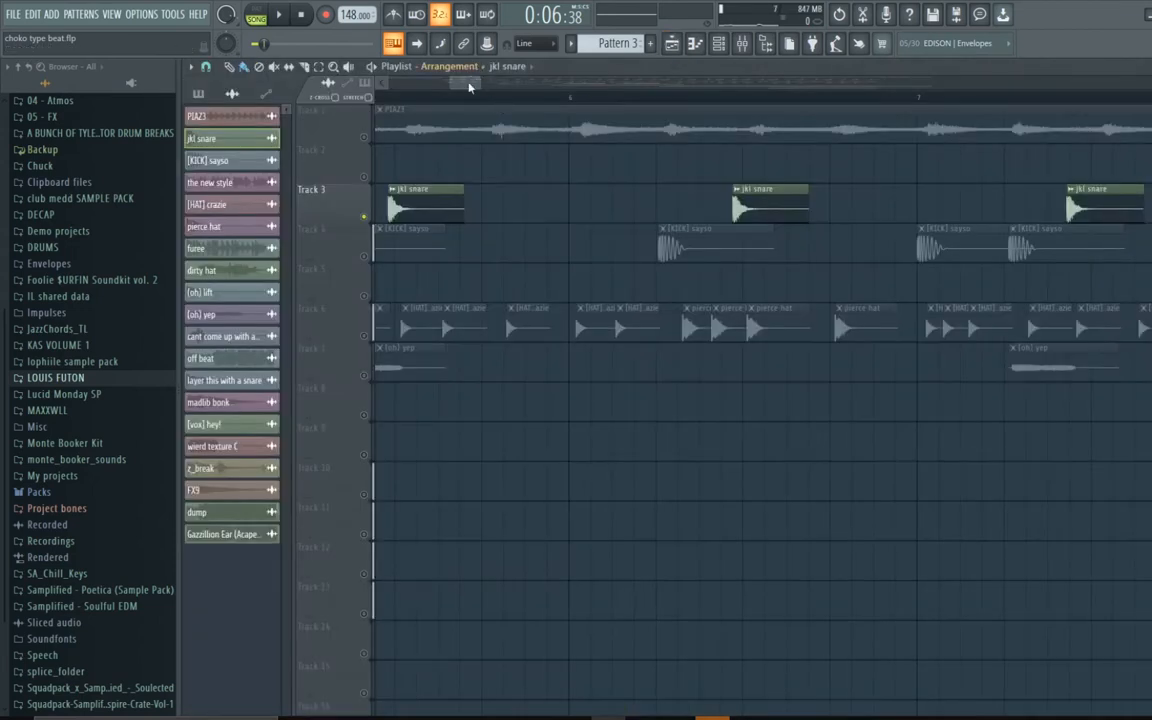
Examine the timing of the jkl snare clips on Track 3 against the grid from bar 5 to bar 9, with snap on (none)
left_click_drag(468, 85, 467, 89)
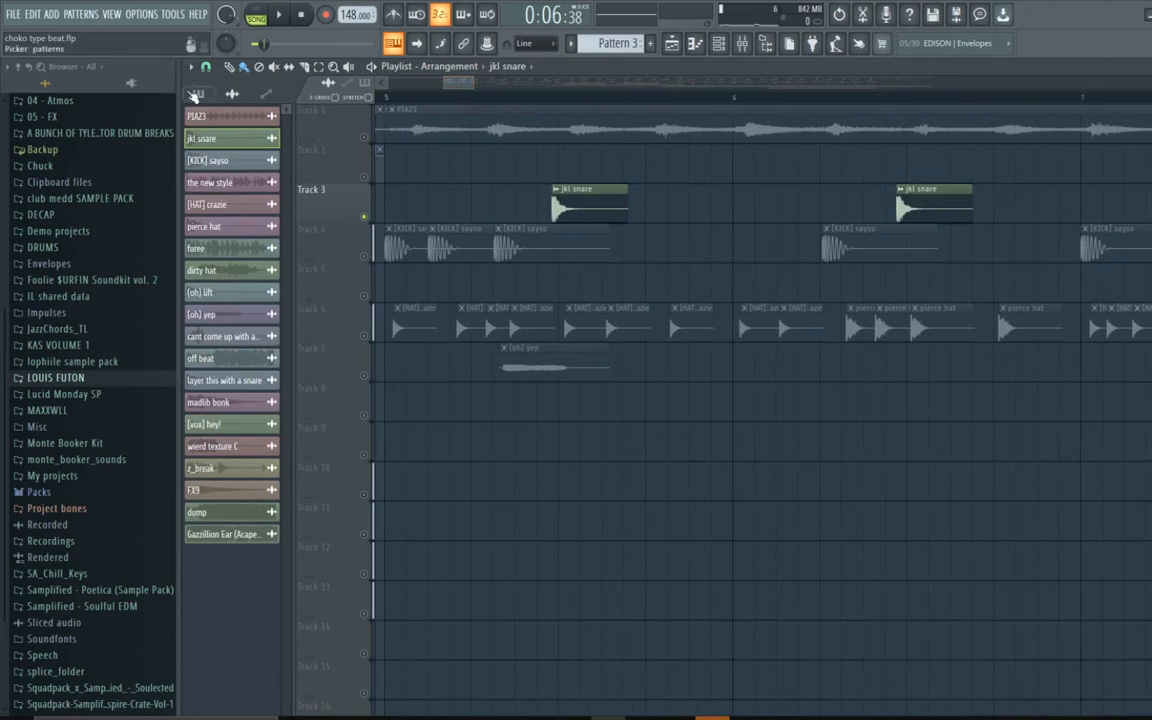
left_click(206, 67)
left_click(222, 134)
scroll(490, 125, "right", 3)
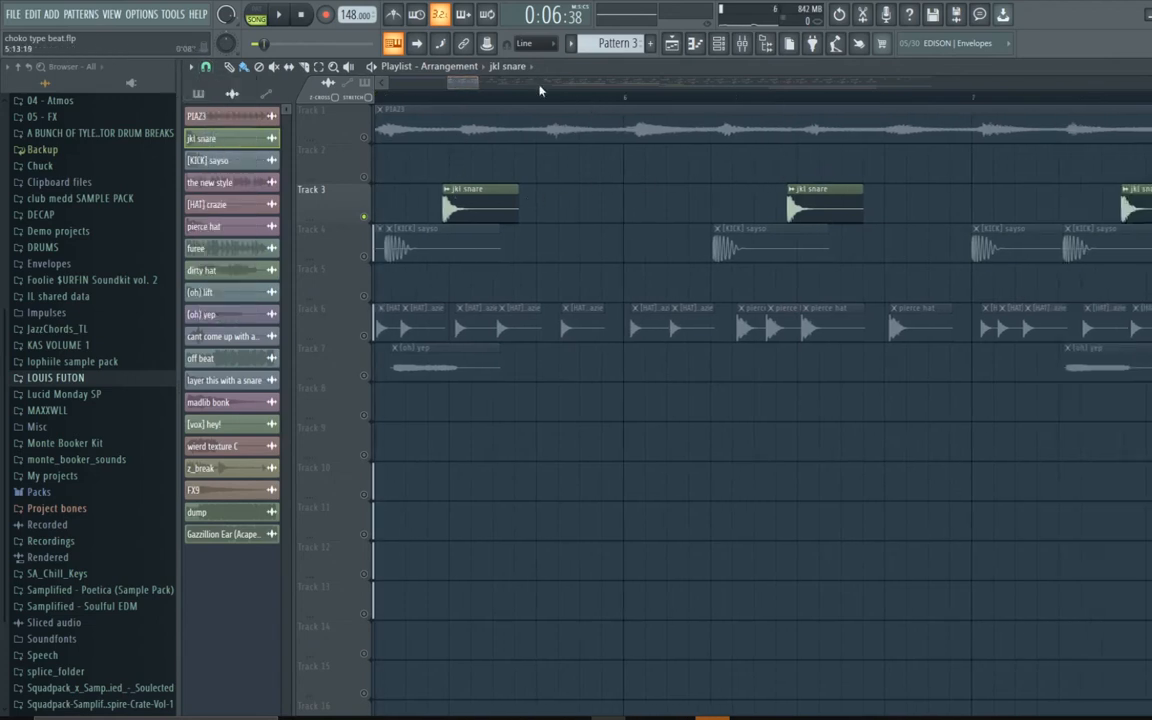
left_click_drag(467, 84, 491, 117)
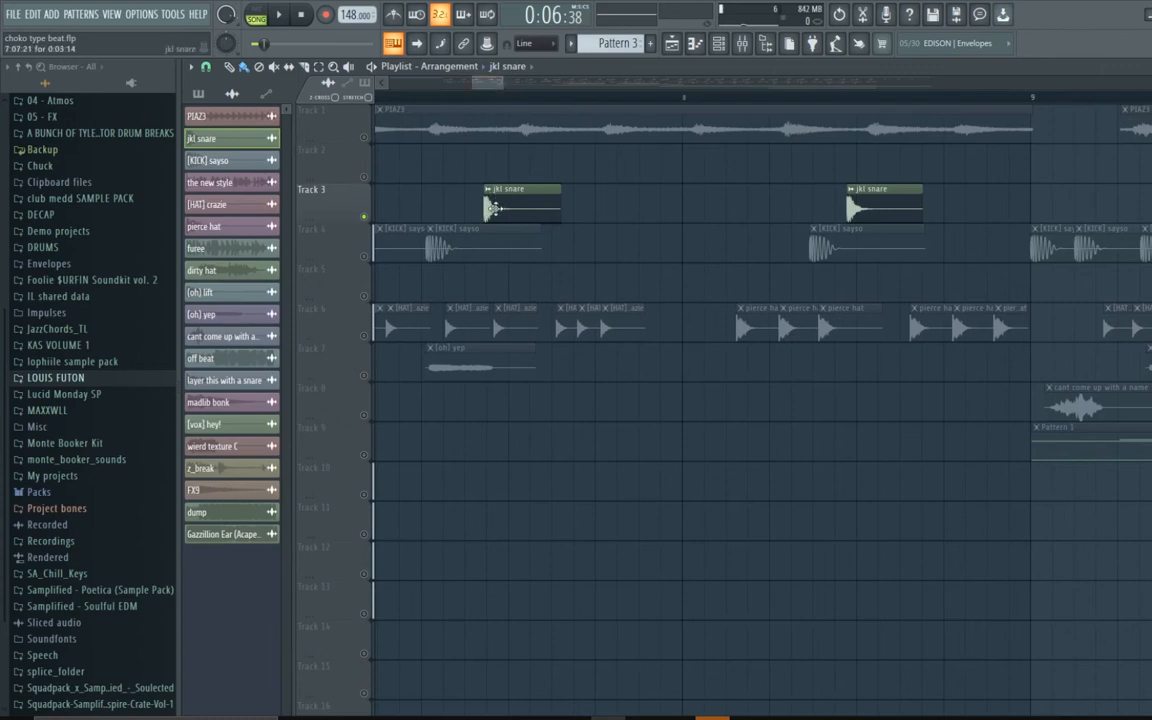
left_click_drag(487, 91, 476, 85)
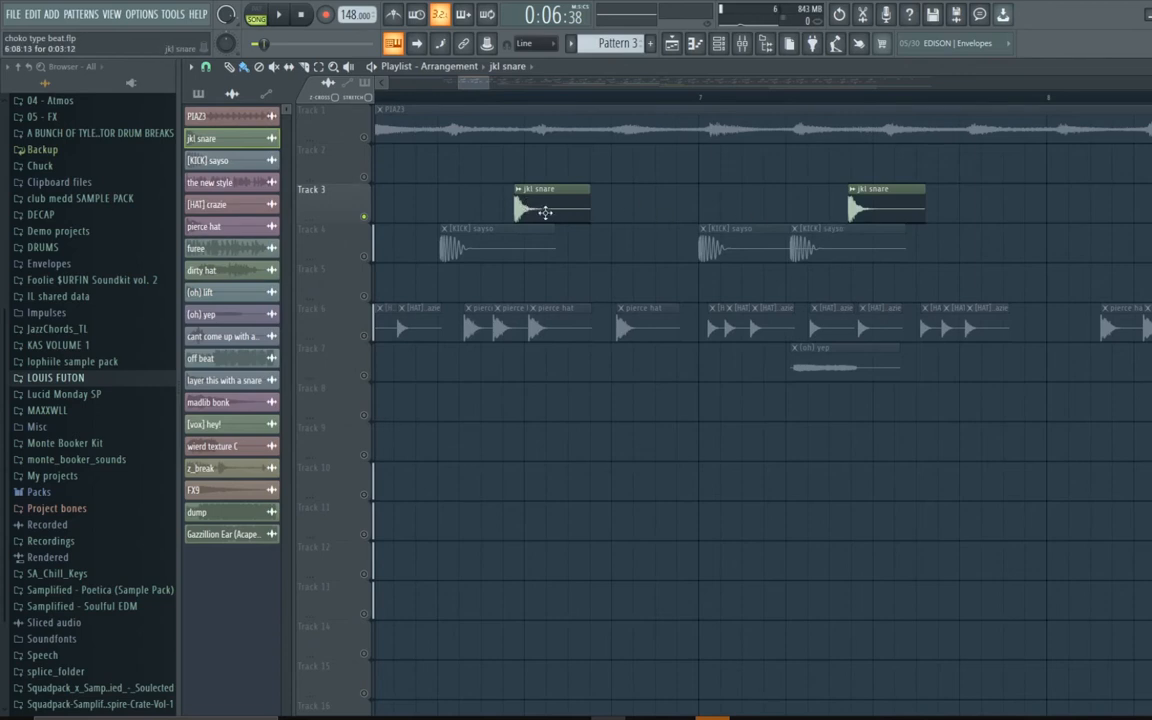
left_click_drag(465, 82, 450, 87)
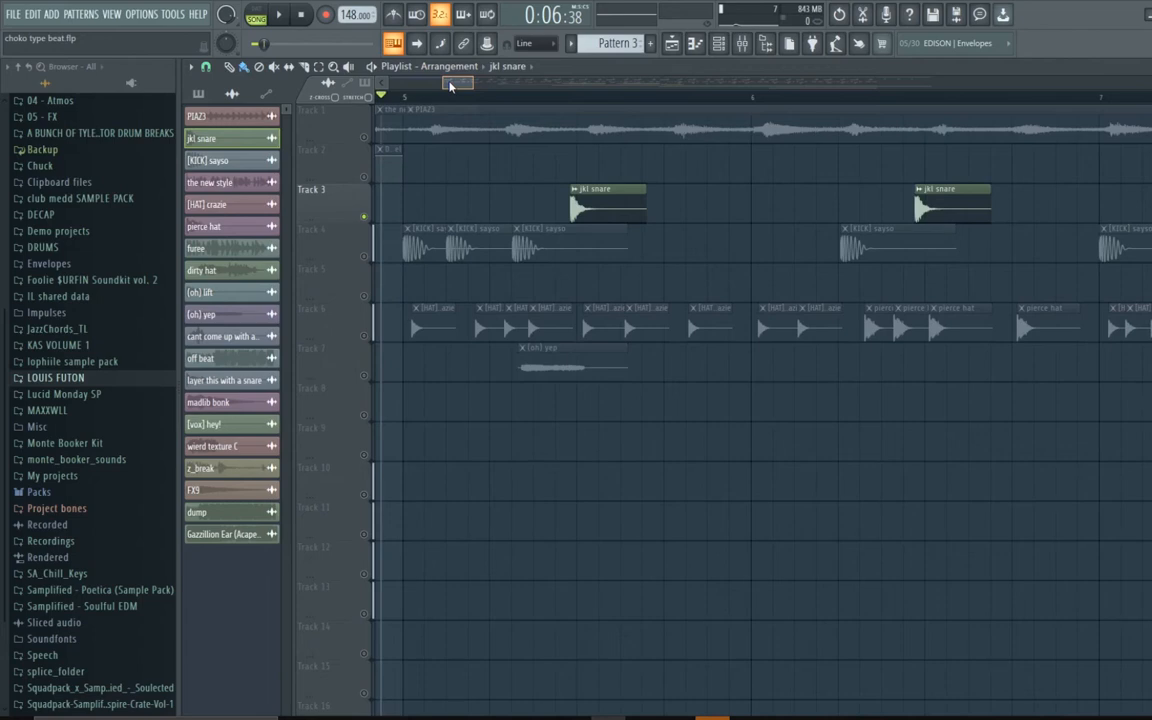
Unmute Track 4 with the [KICK] sayso clips alongside the soloed snare track
left_click_drag(450, 87, 400, 83)
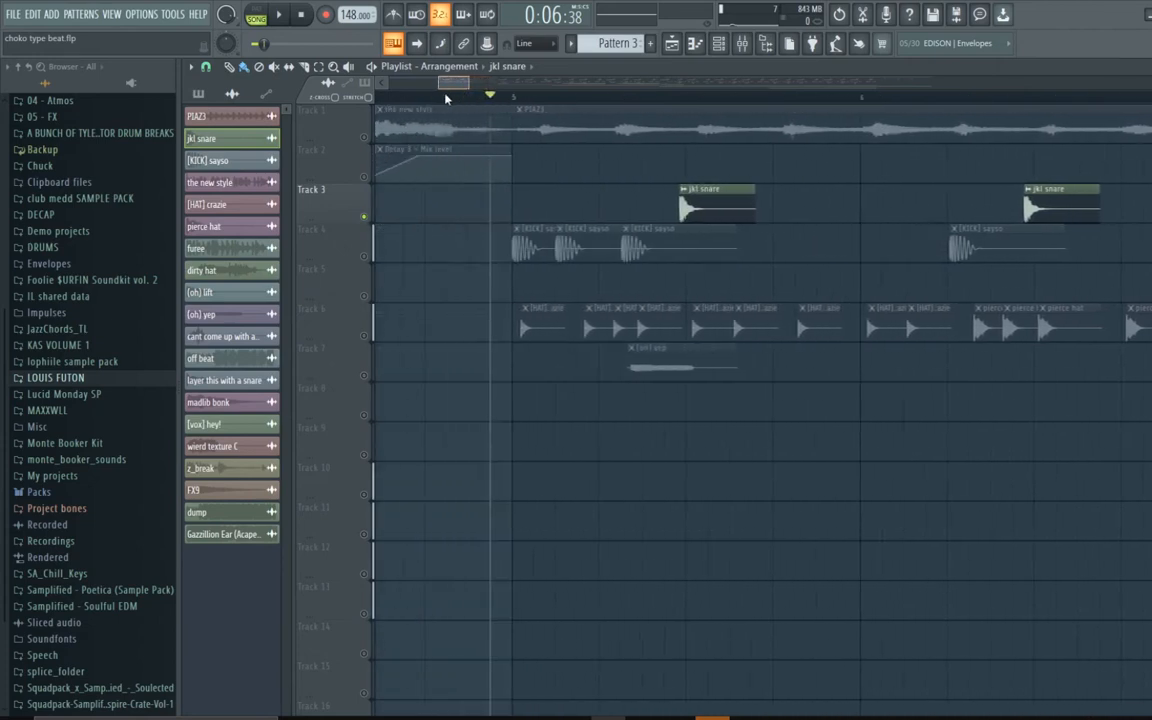
left_click(365, 257)
left_click_drag(469, 84, 464, 123)
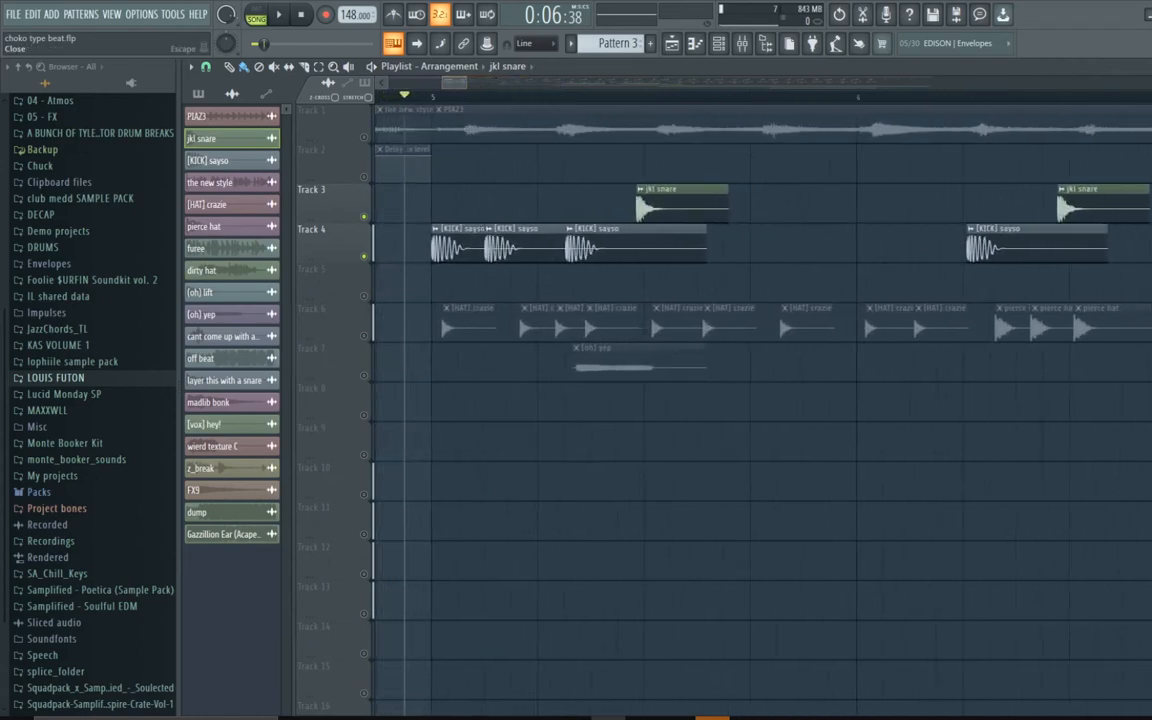
Close the jkl snare window and show the channel rack's Unsorted channels as a step grid, switched to Pattern 4
key("F9")
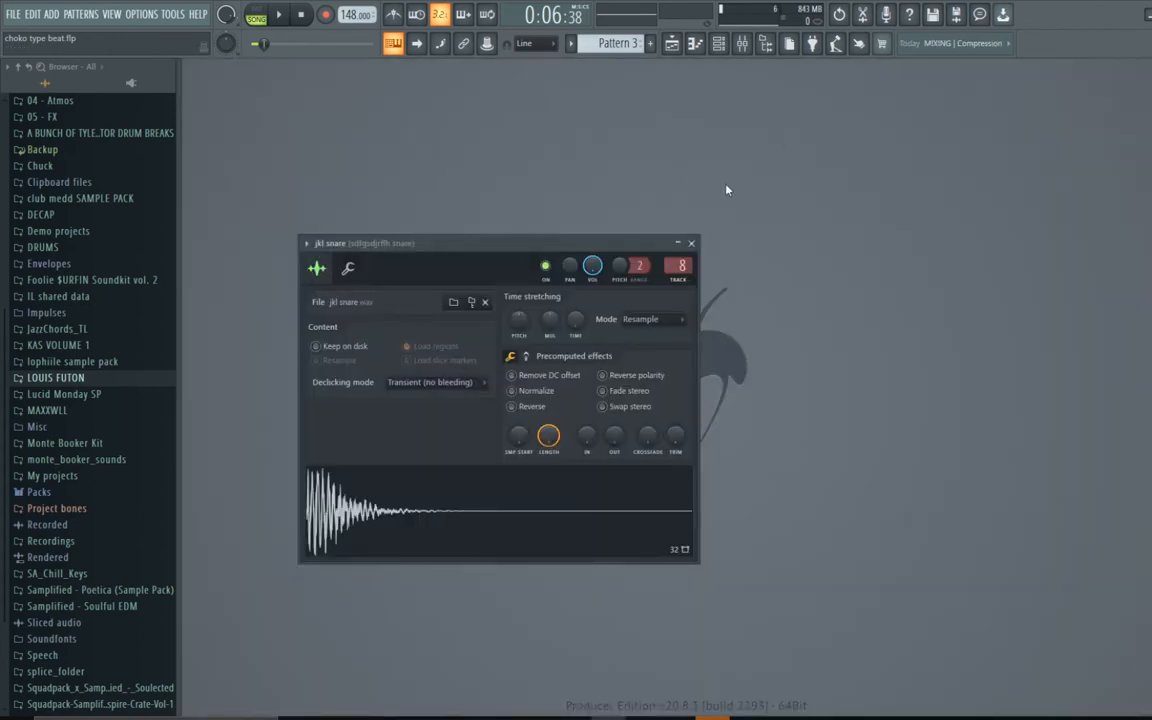
left_click(691, 243)
left_click(718, 43)
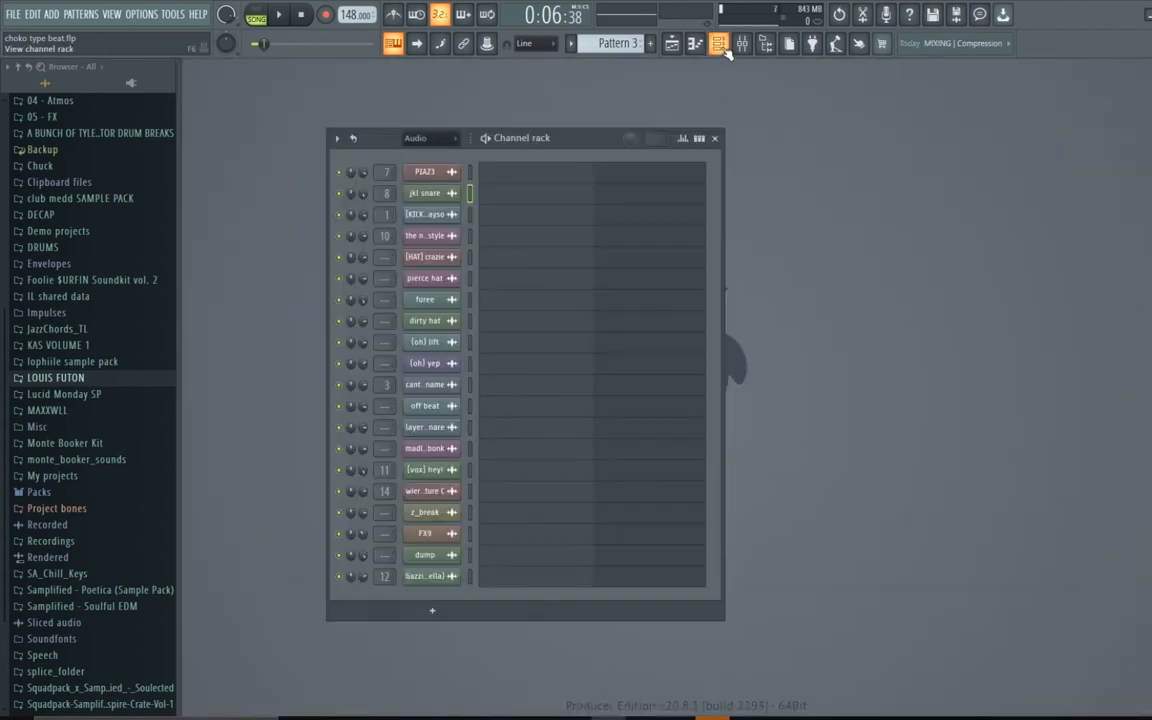
left_click(420, 140)
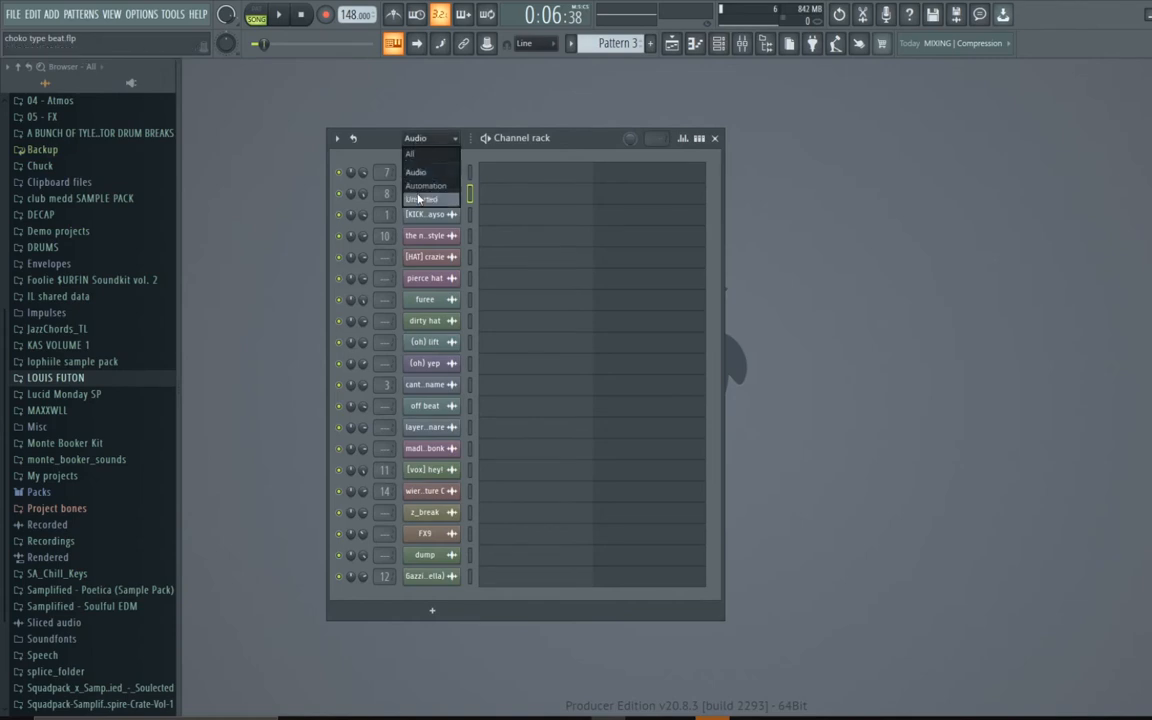
left_click(390, 179)
left_click(699, 139)
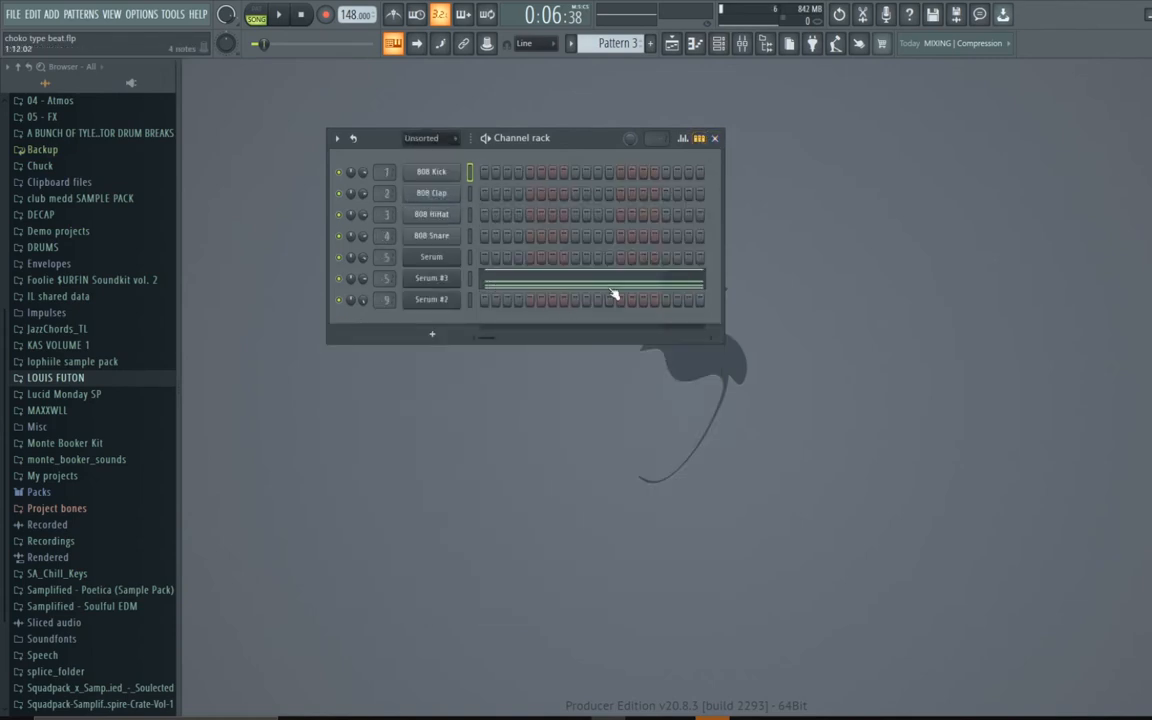
scroll(600, 43, "up", 1)
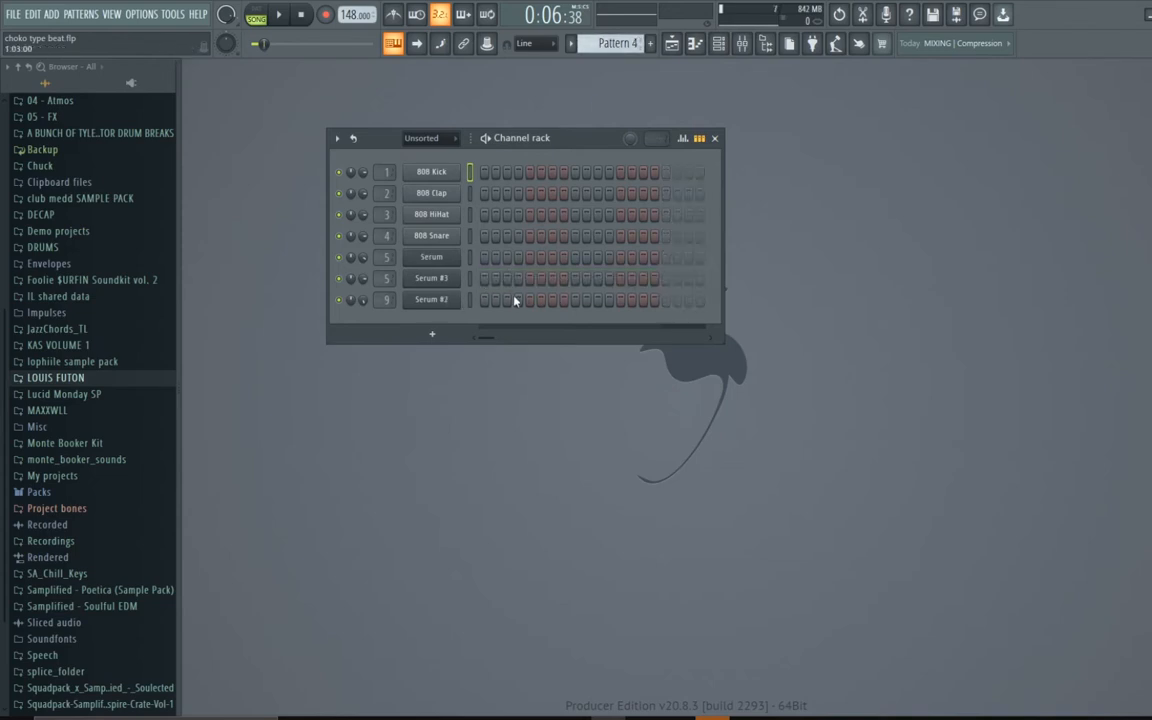
Move the playhead to the start of bar 5 in the playlist and close the playlist
left_click(672, 44)
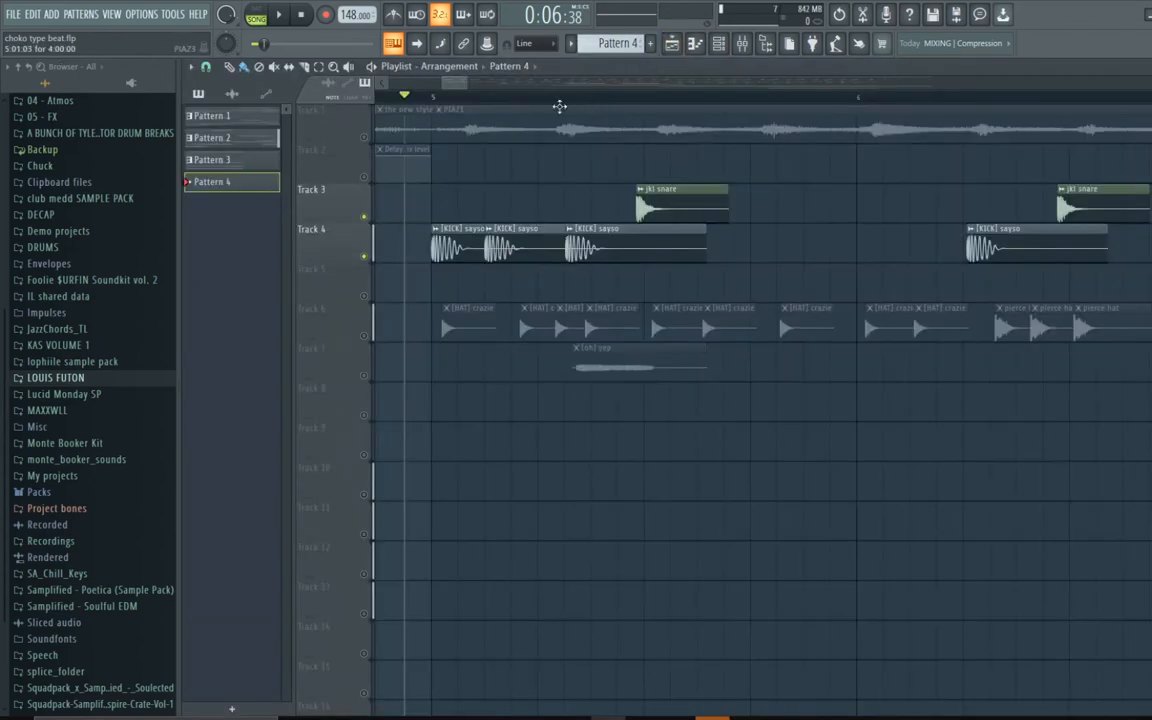
left_click_drag(400, 106, 434, 103)
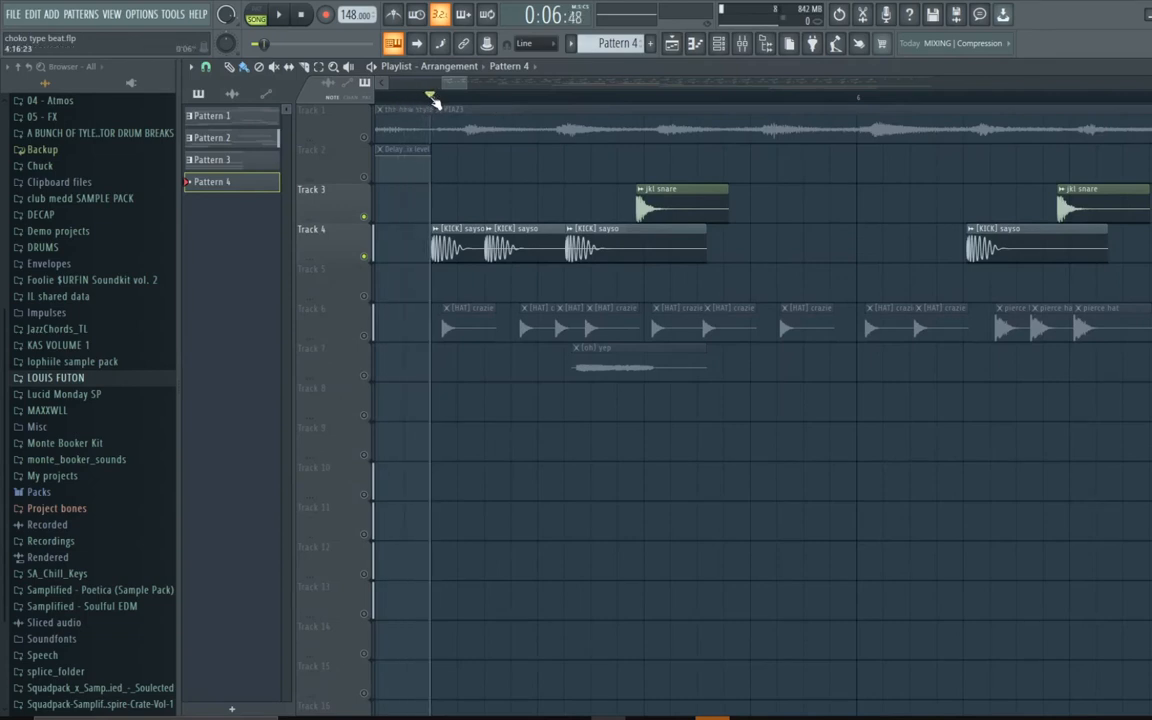
key("Escape")
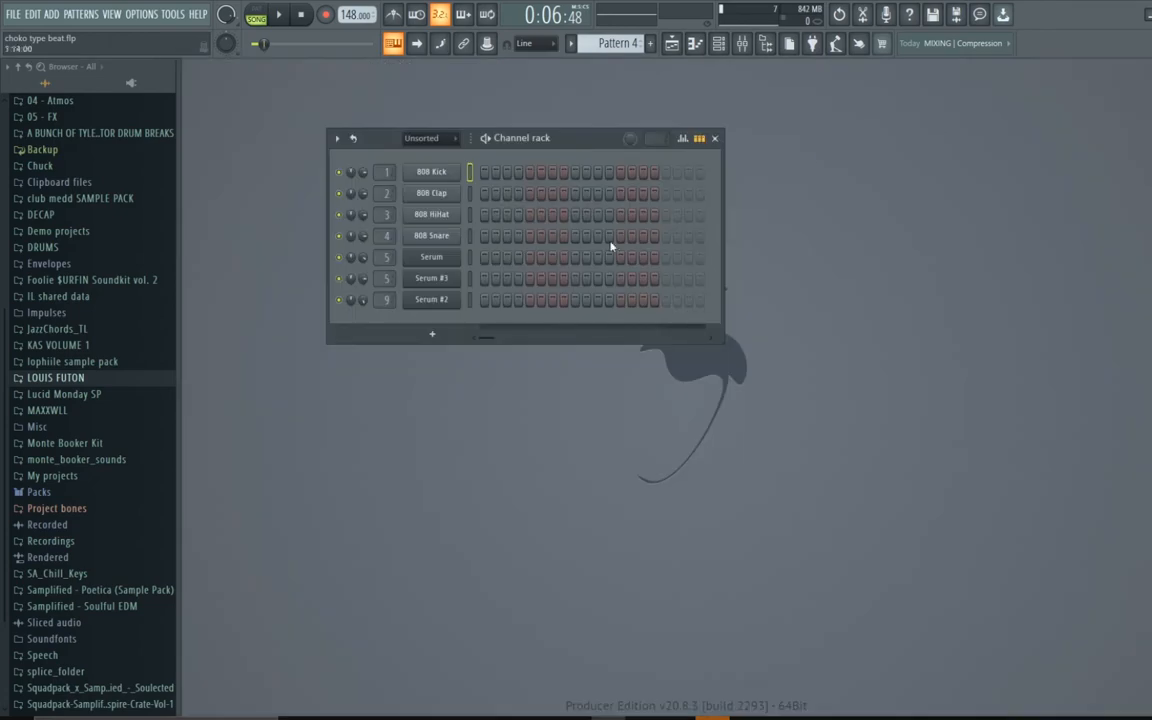
Open the Serum #3 channel, view its plugin settings and miscellaneous functions, and close it
left_click(470, 278)
left_click(446, 282)
left_click(362, 136)
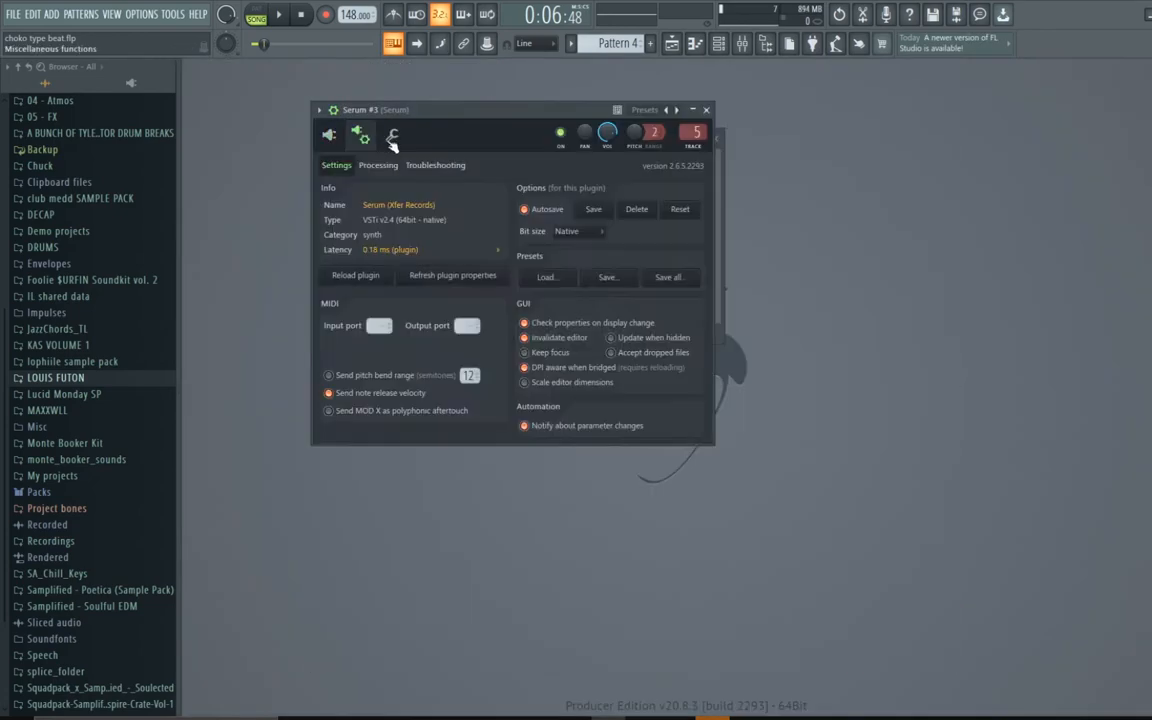
left_click(391, 136)
left_click(704, 110)
Return to the kick and snare clips at bar 5 in the playlist, select the PIAZ3 clip, and open the mixer
left_click(672, 45)
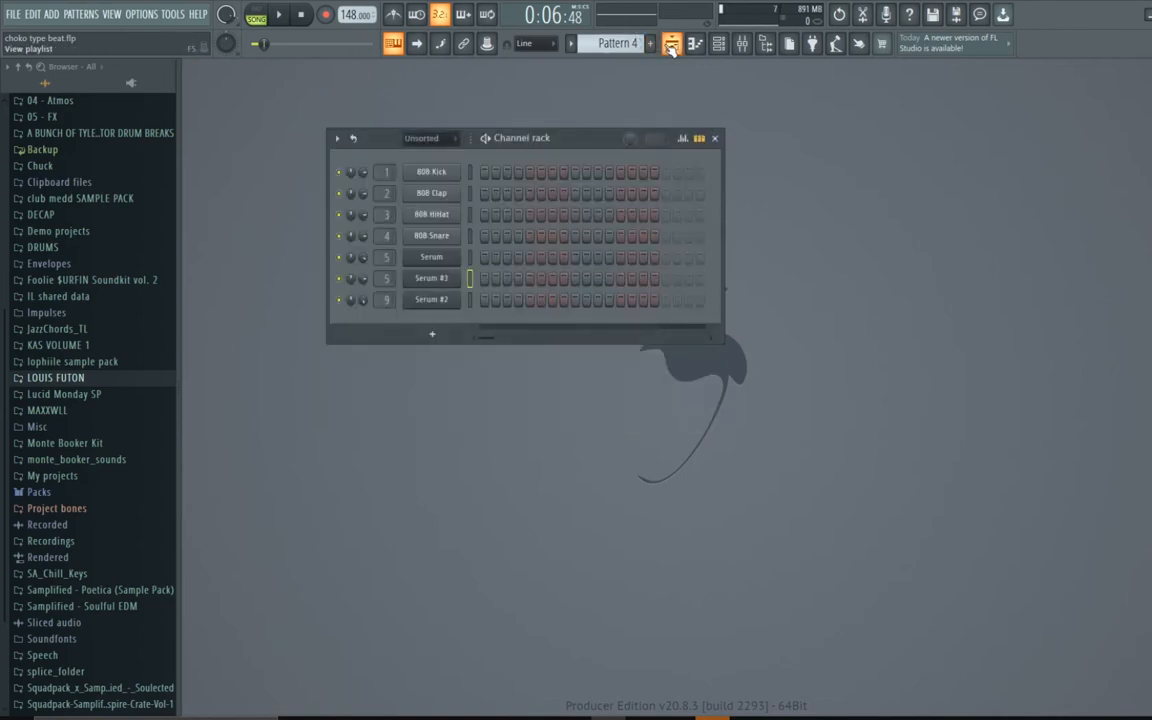
left_click_drag(465, 83, 622, 100)
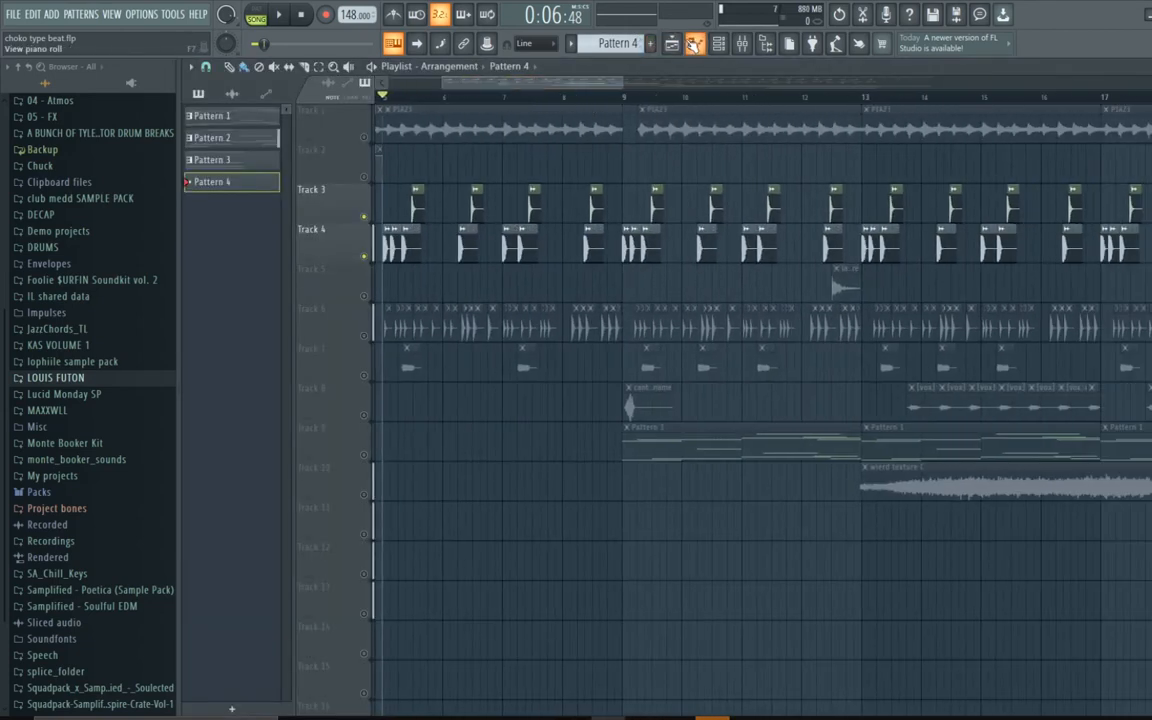
left_click_drag(622, 86, 468, 225)
left_click(463, 116)
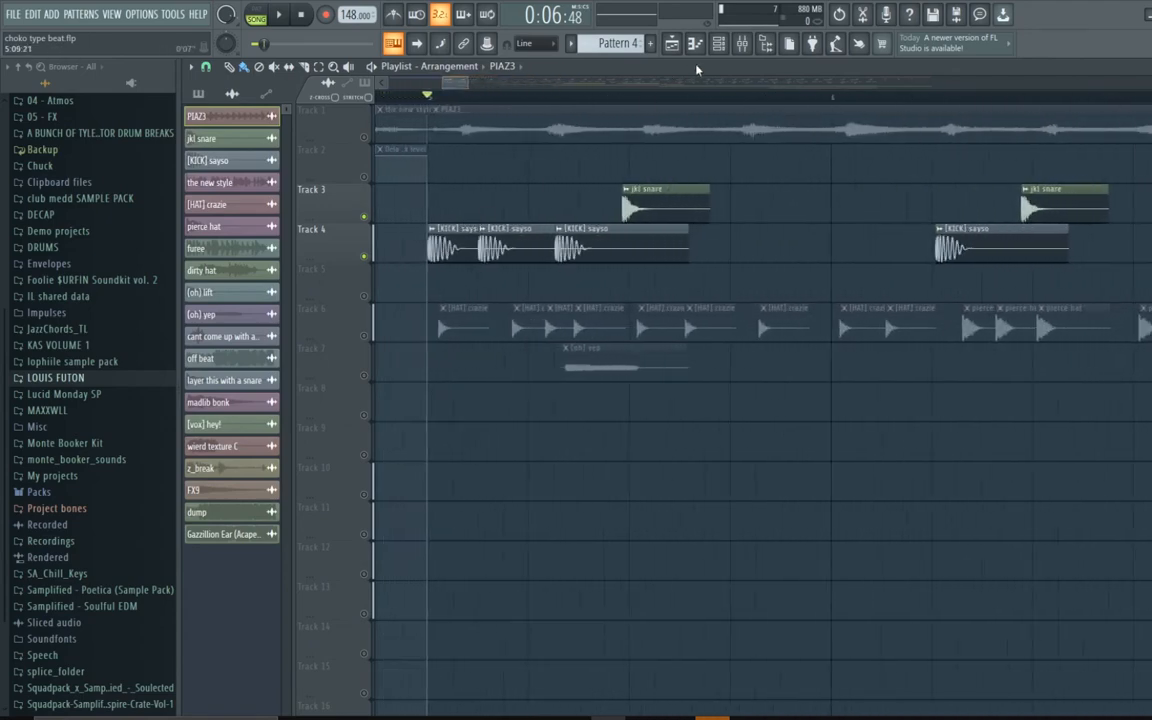
left_click(745, 45)
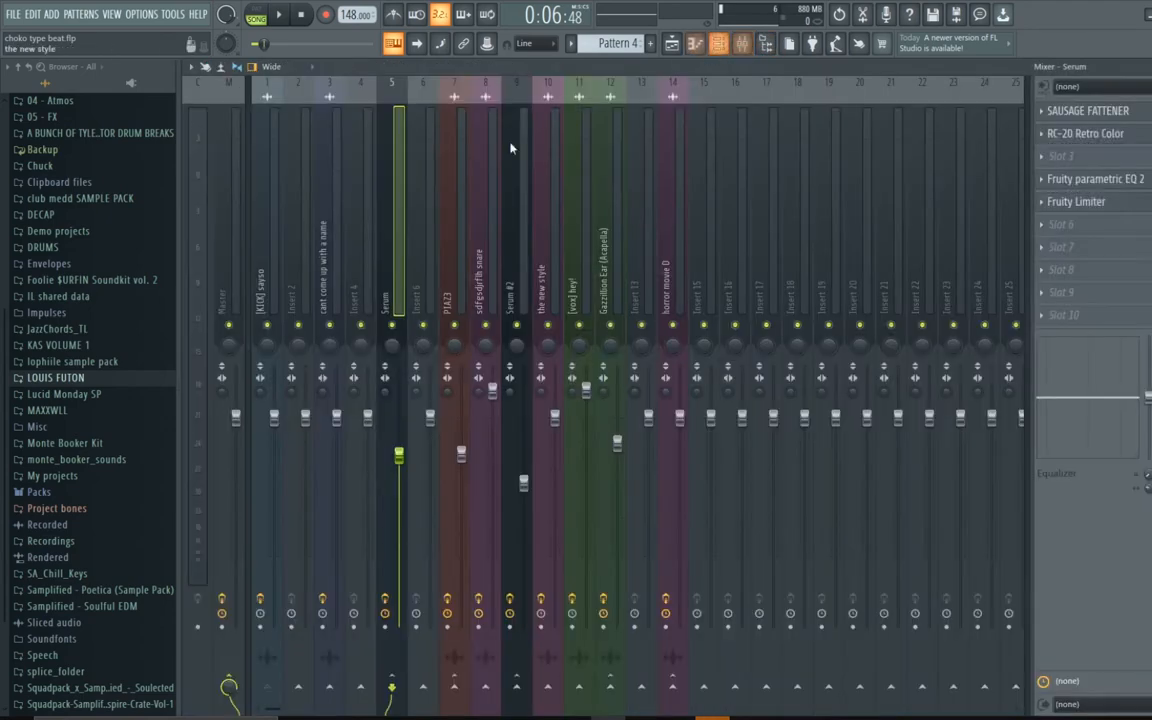
Select the Master mixer track, view its Fruity soft clipper settings, and close the plugin
left_click(235, 259)
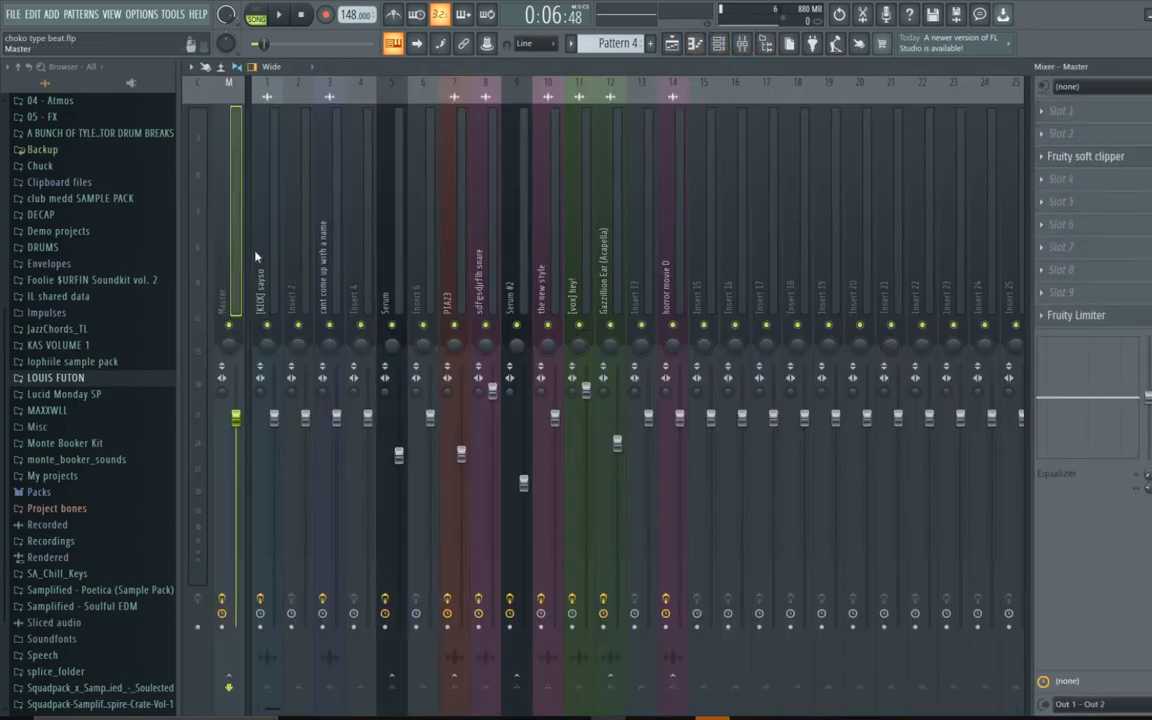
left_click(1070, 158)
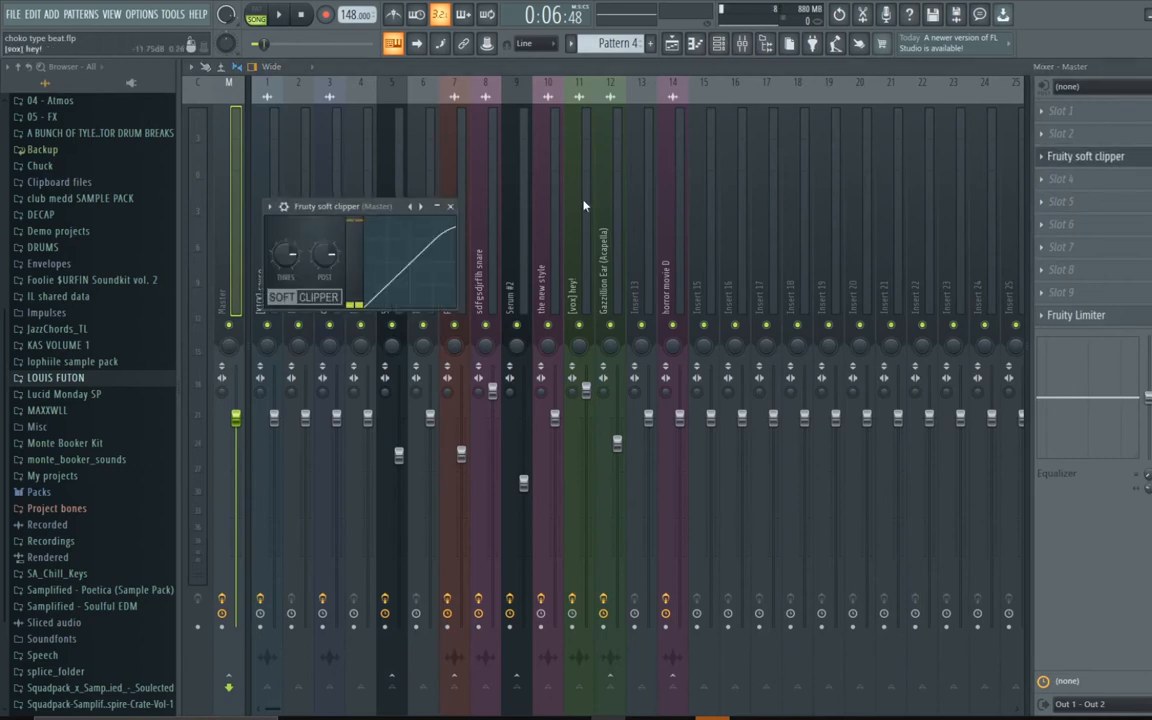
left_click(451, 207)
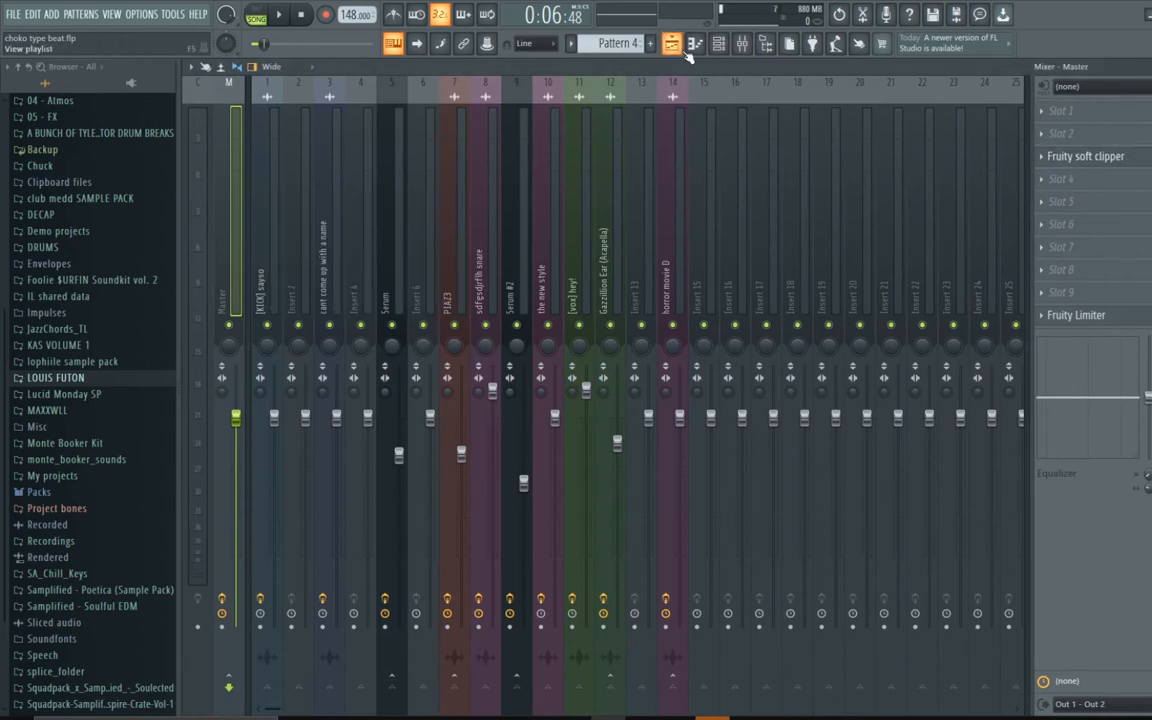
Return to the playlist, open the first [KICK] sayso clip's sample settings on Track 4, and close them
key("F5")
double_click(462, 243)
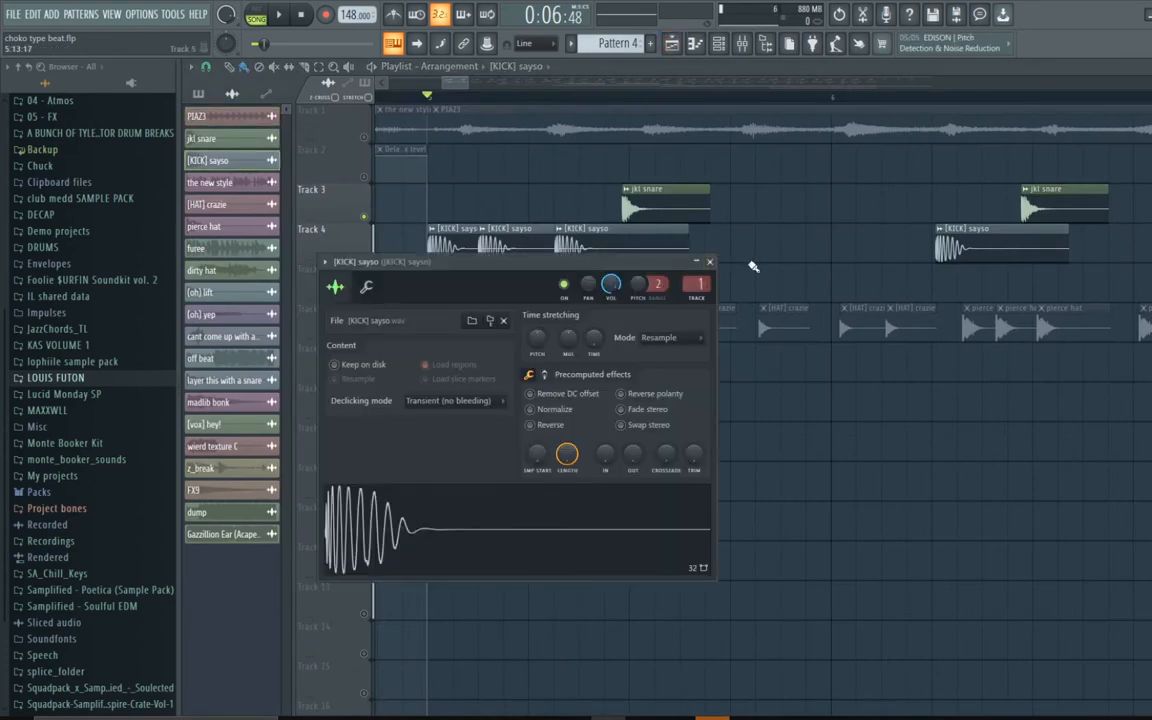
left_click(709, 263)
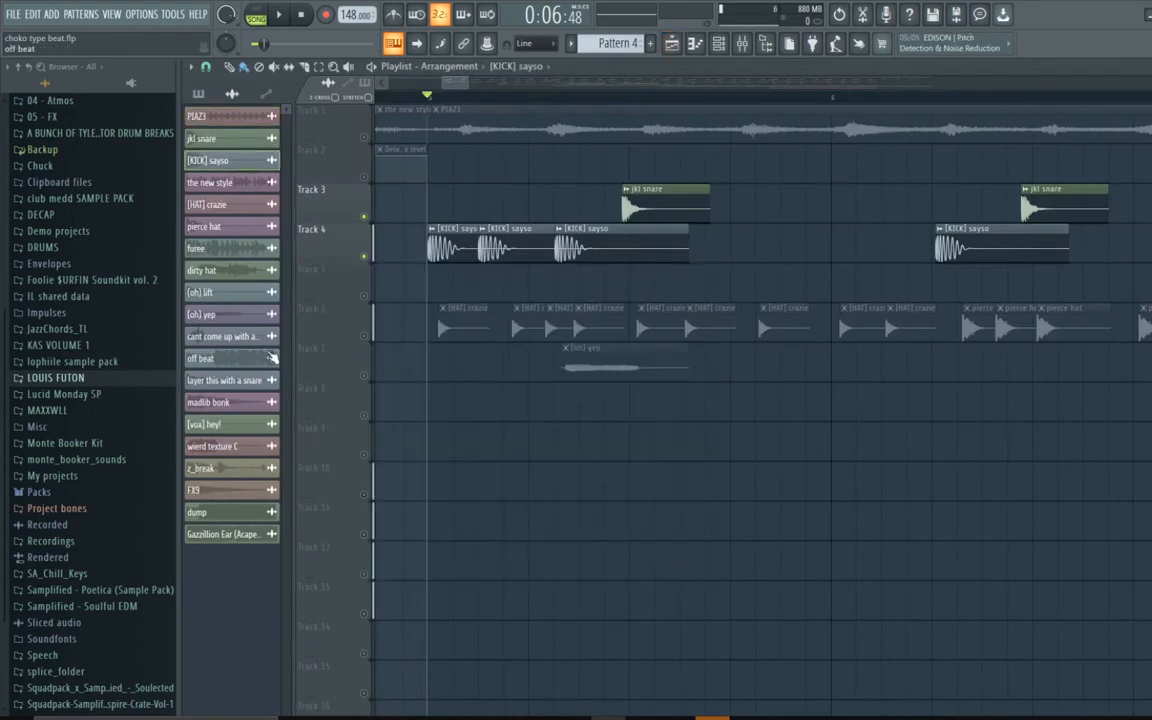
Solo the kick track, Track 4, and play it from bar 5, then stop playback
right_click(370, 260)
key("space")
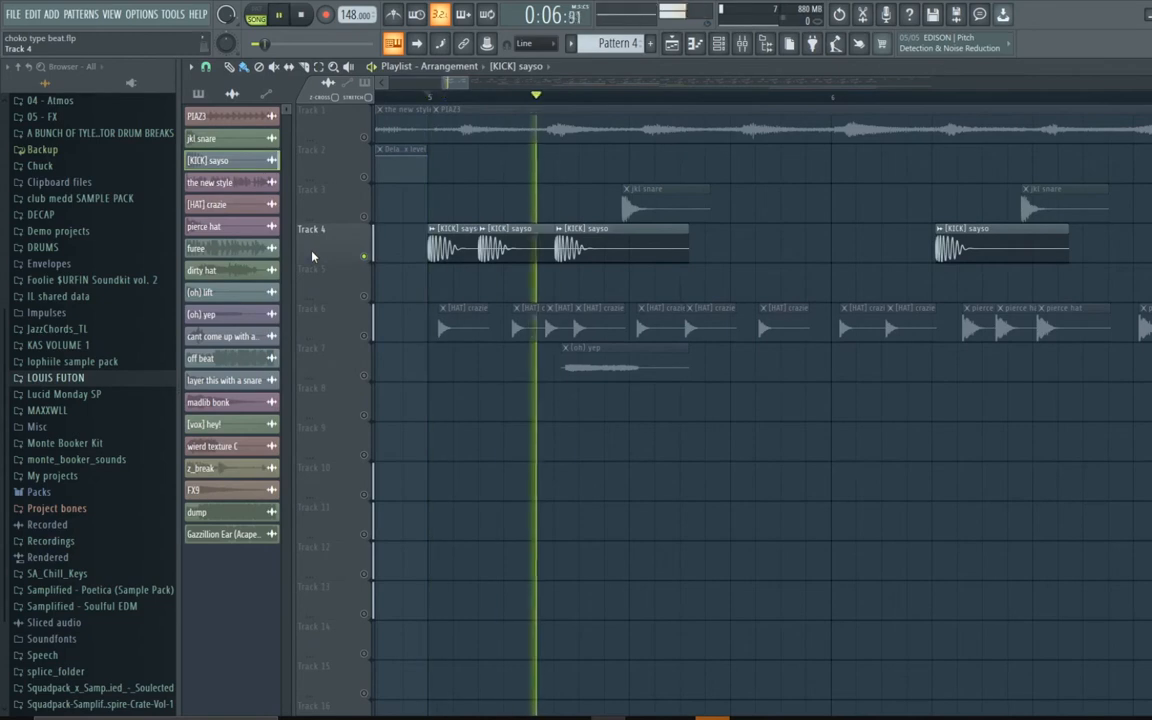
key("space")
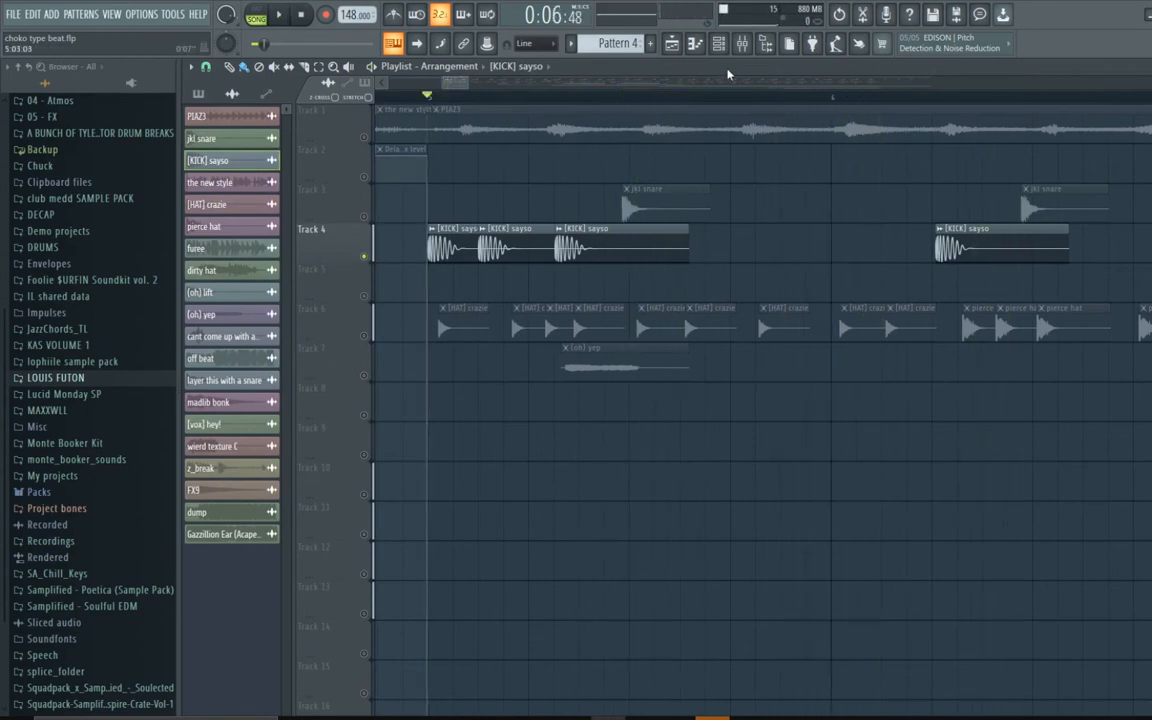
Play the kick while watching its mixer insert, open that insert's Fruity parametric EQ 2, and stop playback
left_click(742, 46)
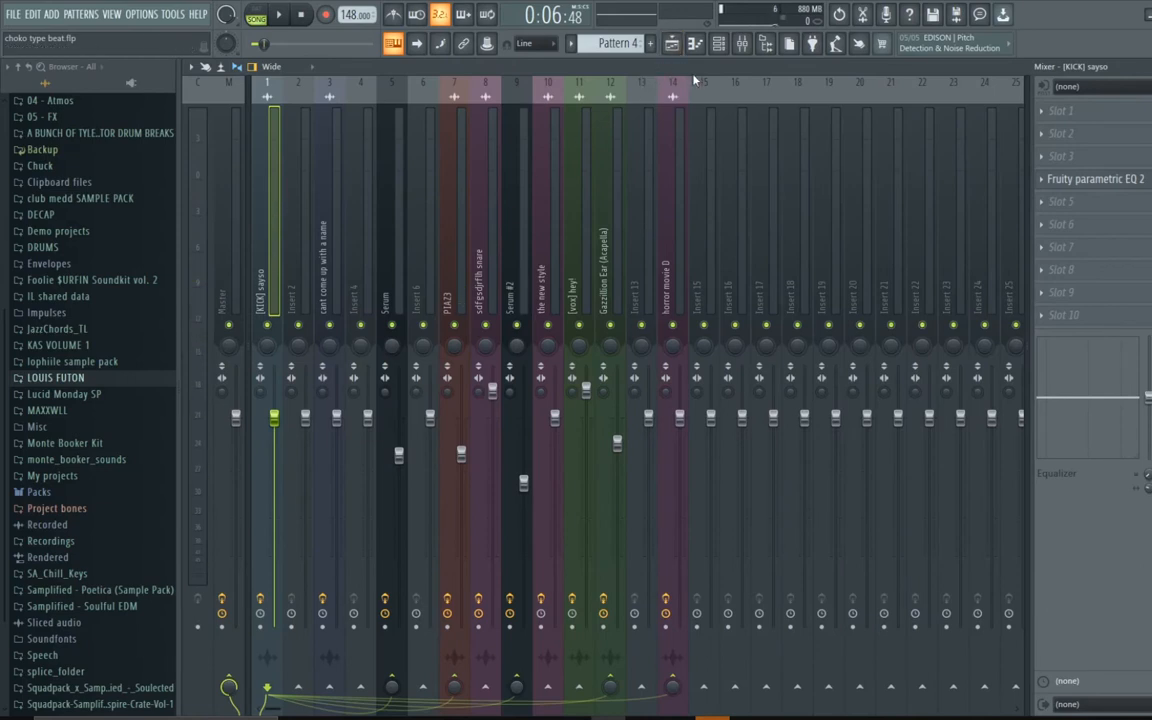
key("space")
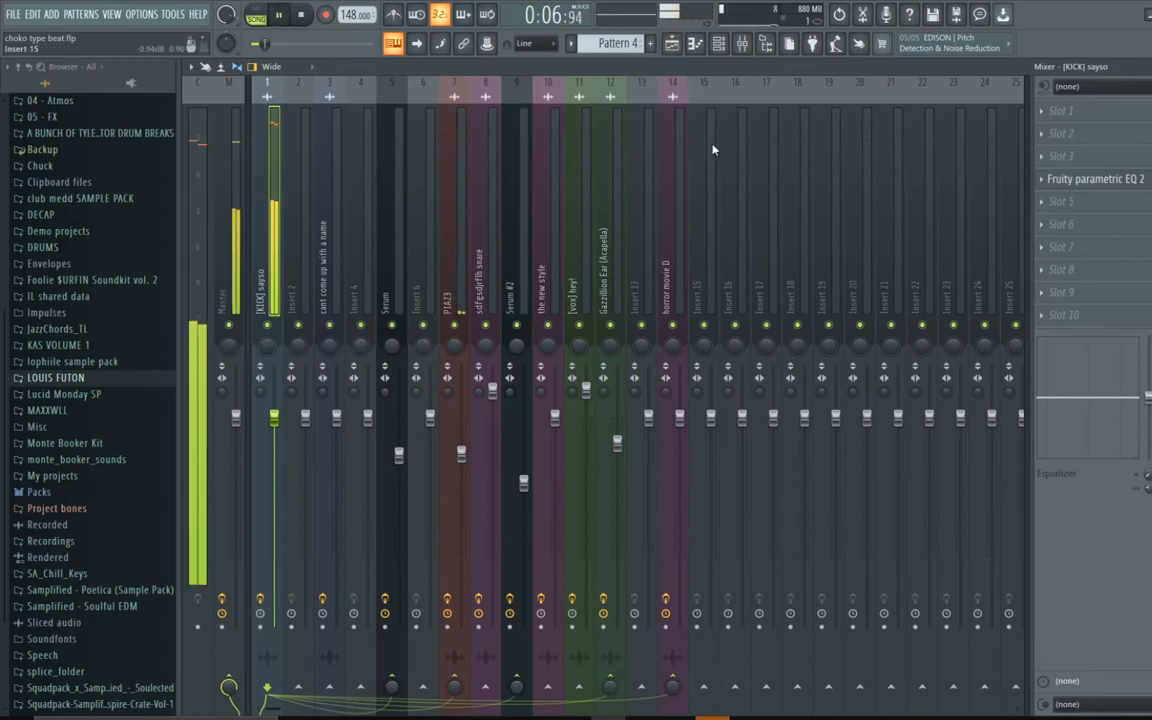
left_click(1090, 180)
key("space")
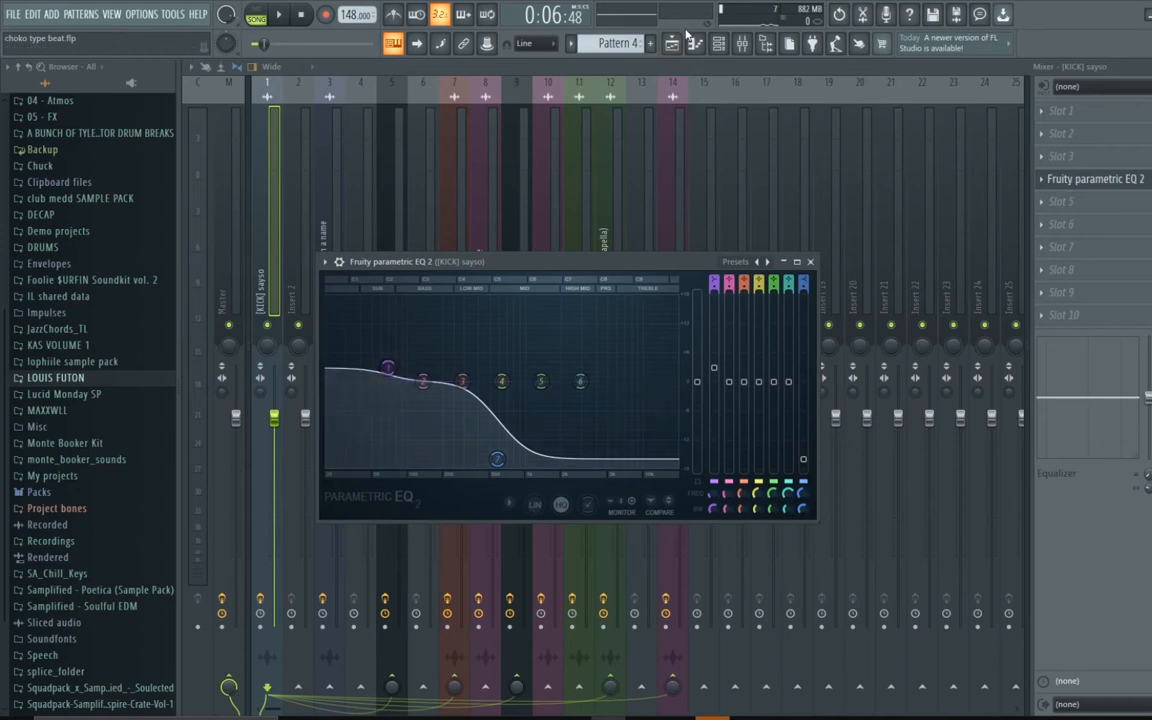
Return to the playlist and play the soloed kick pattern from bar 5 through bar 6, then stop
key("F5")
key("space")
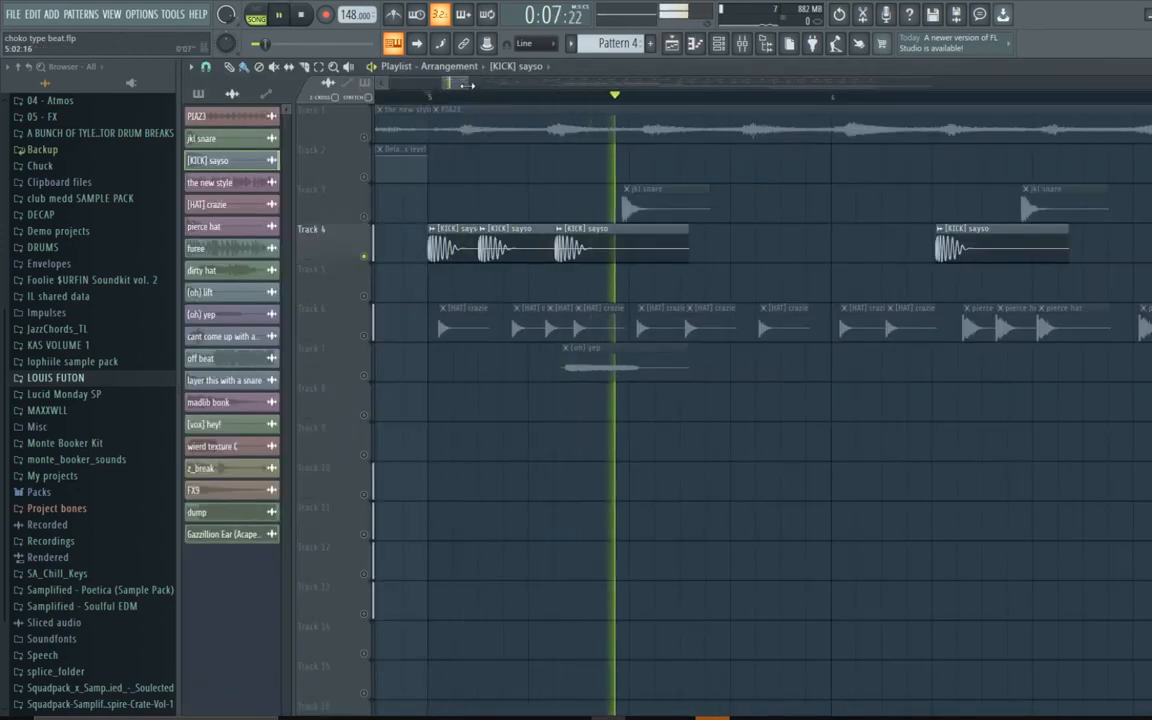
scroll(505, 130, "down", 4)
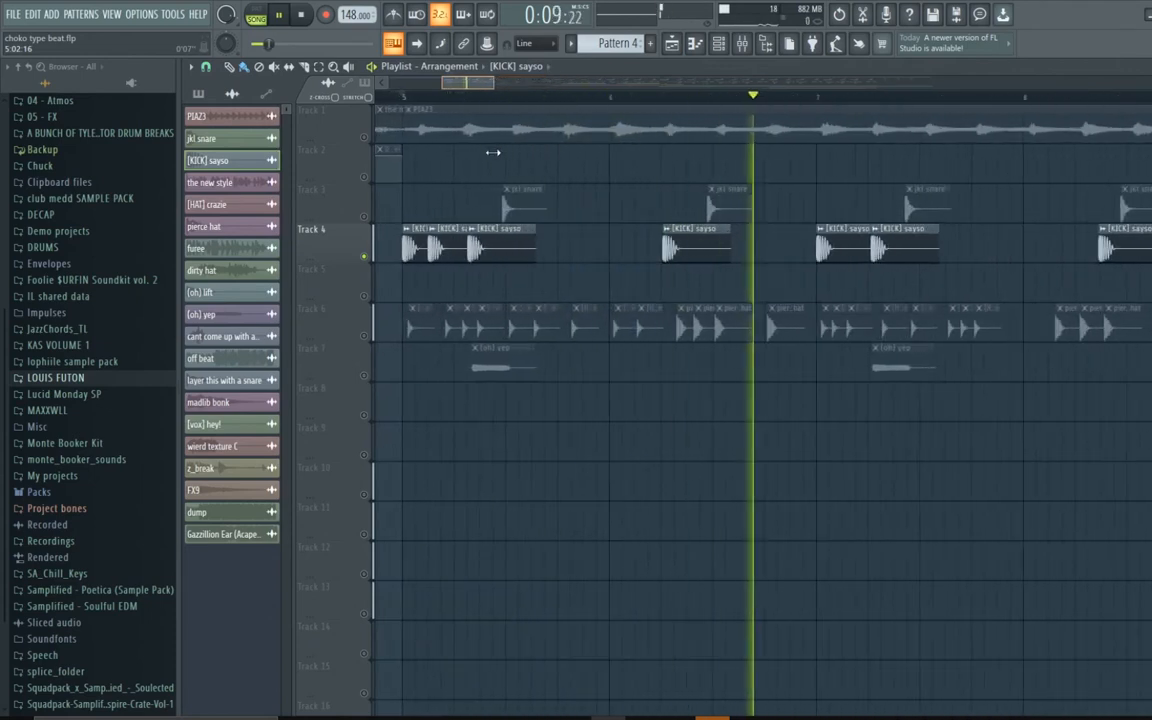
key("space")
scroll(470, 155, "up", 4)
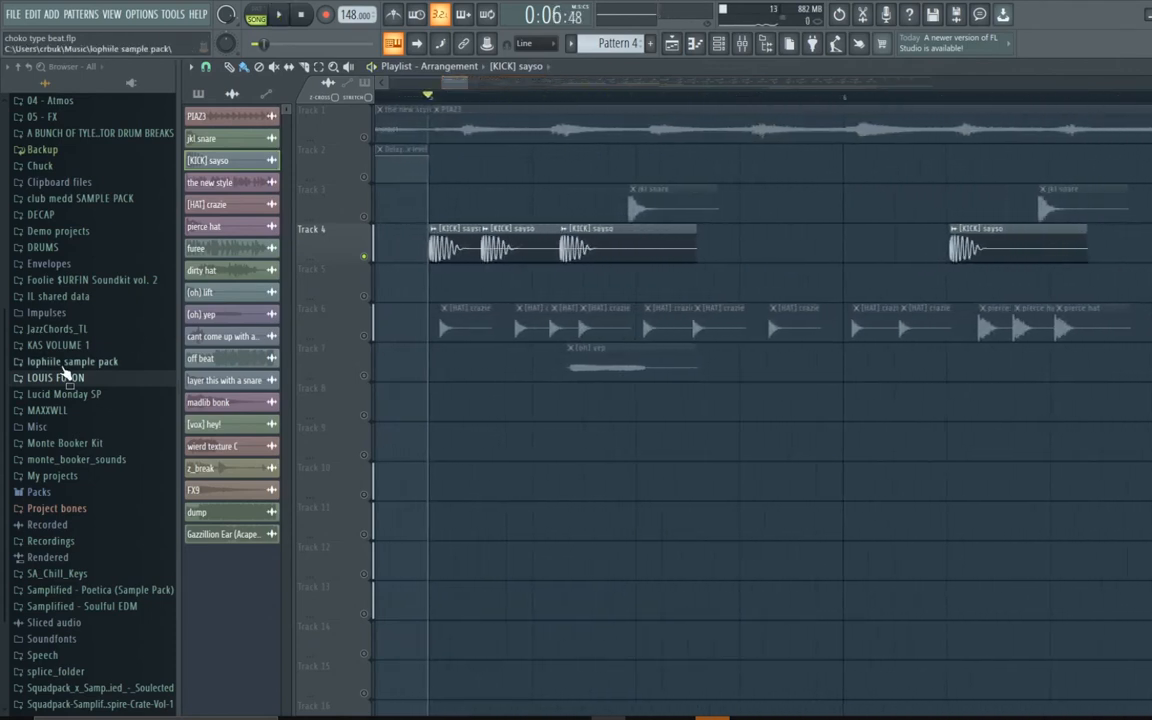
Unmute the snare track, Track 3, play it together with the kick from bar 5, and examine the clips' timing
left_click(364, 216)
left_click_drag(468, 89, 462, 258)
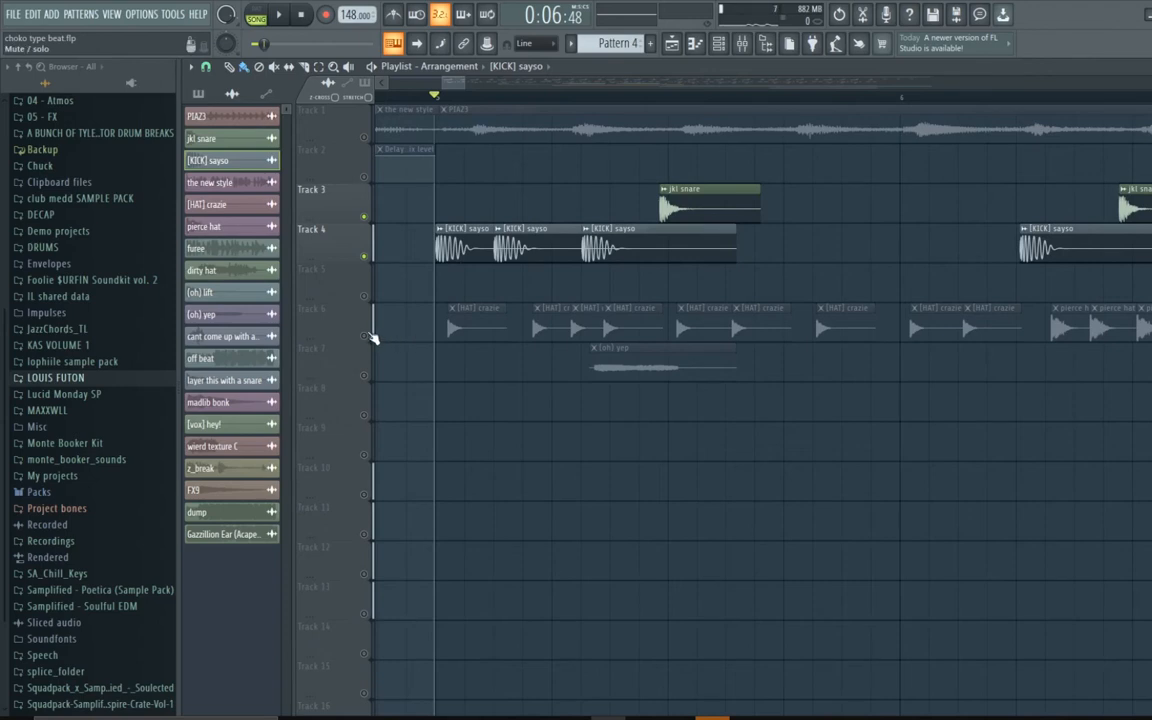
left_click_drag(460, 84, 458, 162)
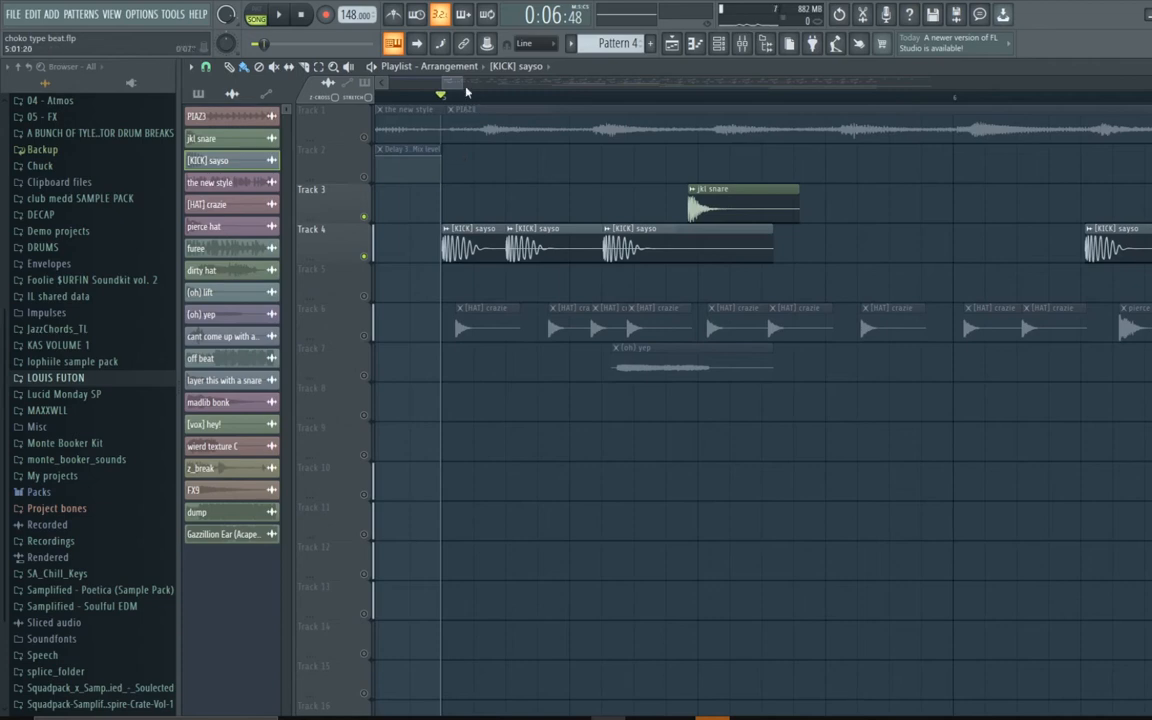
mouse_move(464, 86)
left_mouse_down()
mouse_move(482, 99)
mouse_move(472, 100)
left_mouse_up()
key("space")
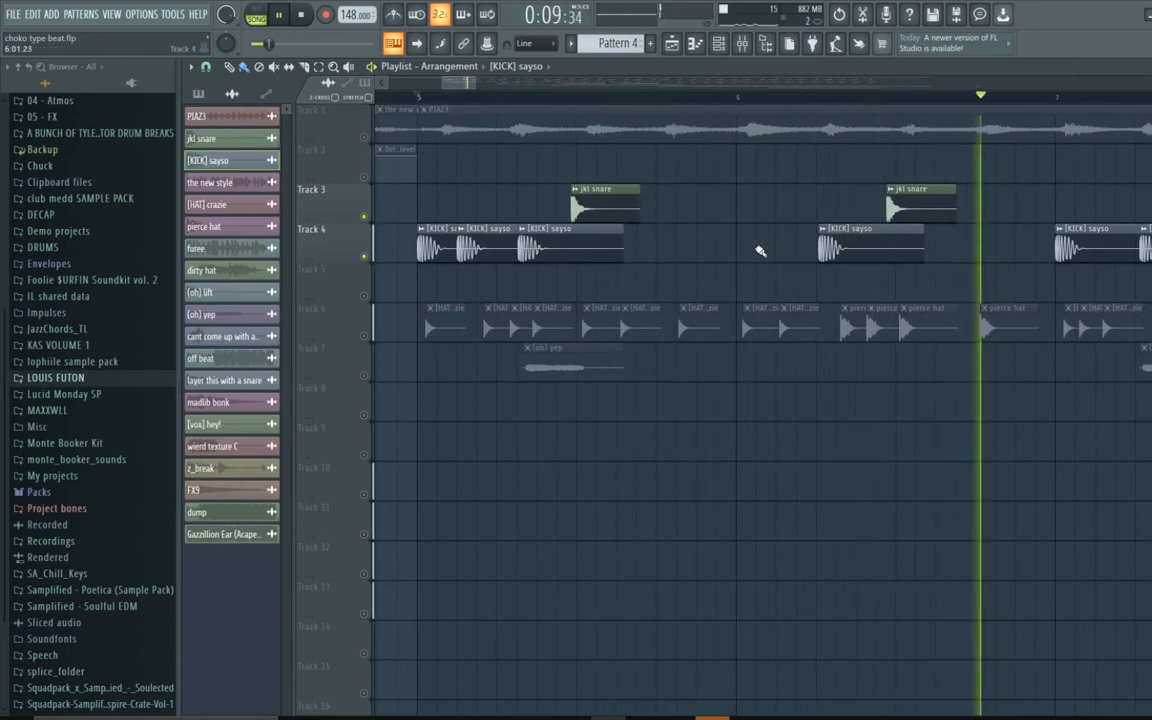
key("space")
mouse_move(463, 86)
left_mouse_down()
mouse_move(475, 89)
mouse_move(464, 92)
left_mouse_up()
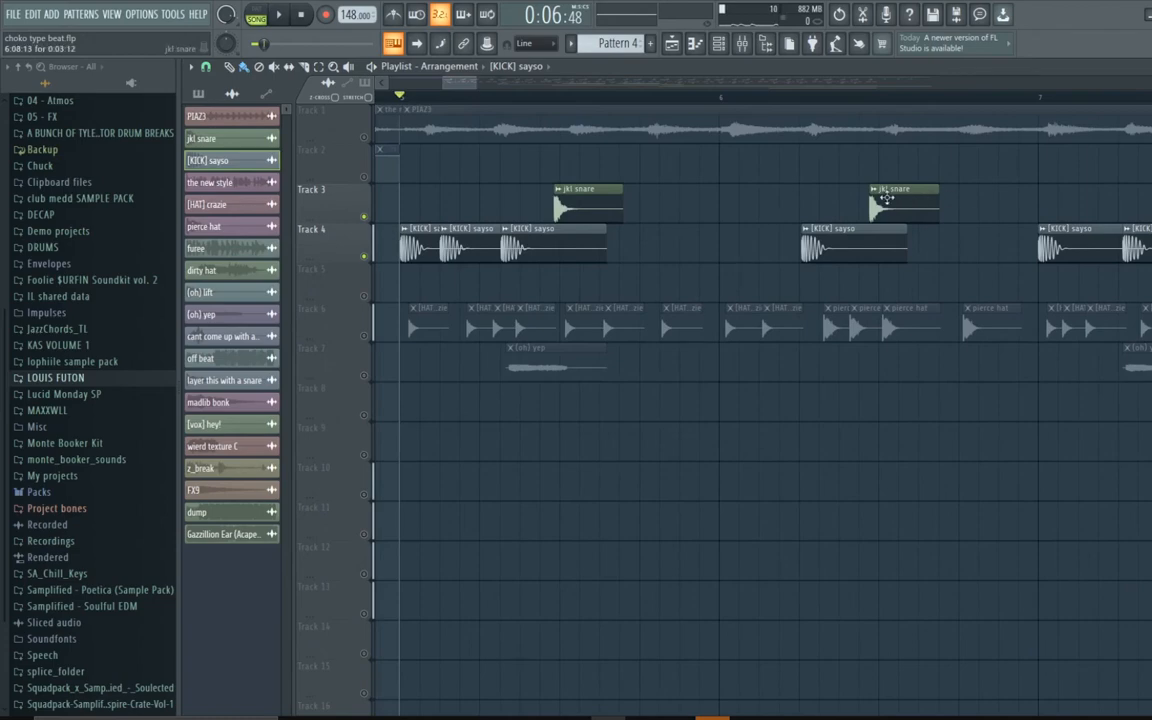
left_click_drag(471, 85, 485, 199)
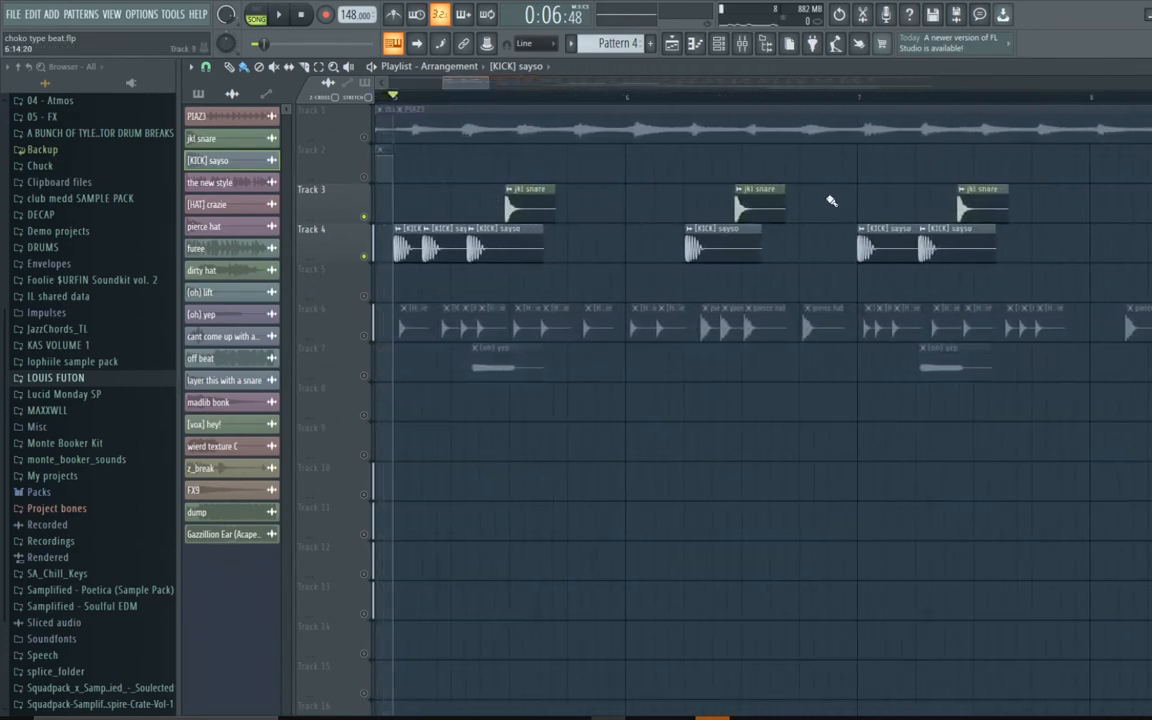
Solo the hat track, Track 6, select the [HAT] crazie sample, and play the hats from bar 5 to bar 8
left_click(366, 337)
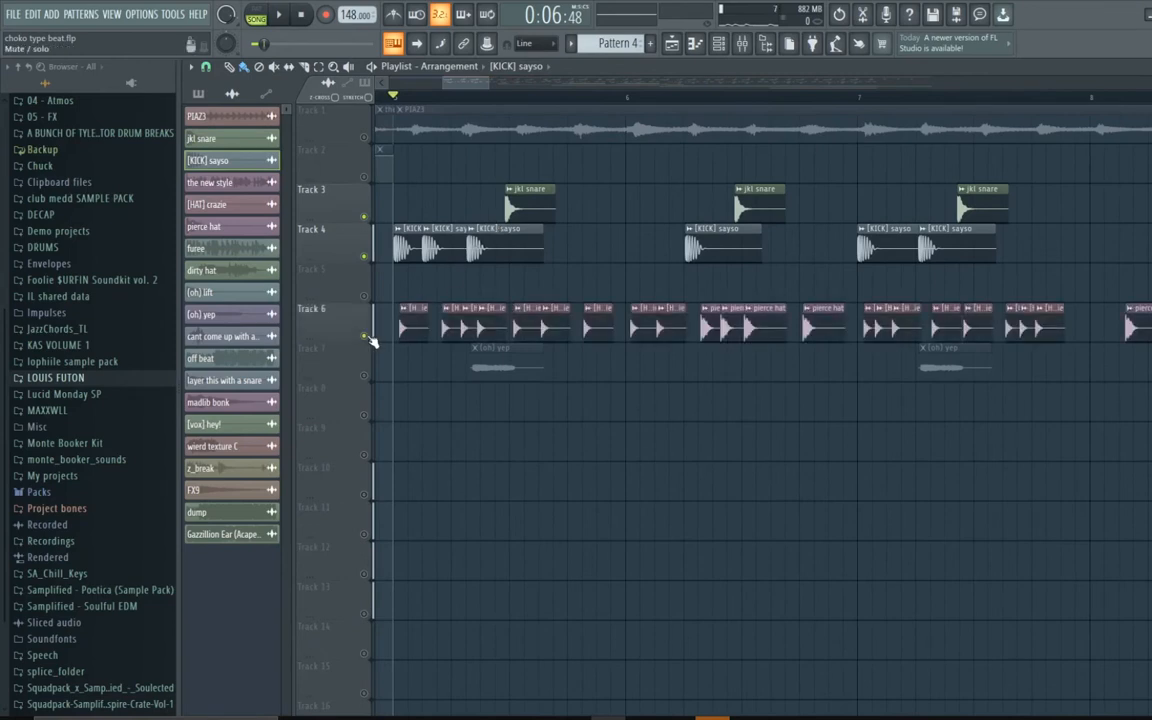
right_click(366, 337)
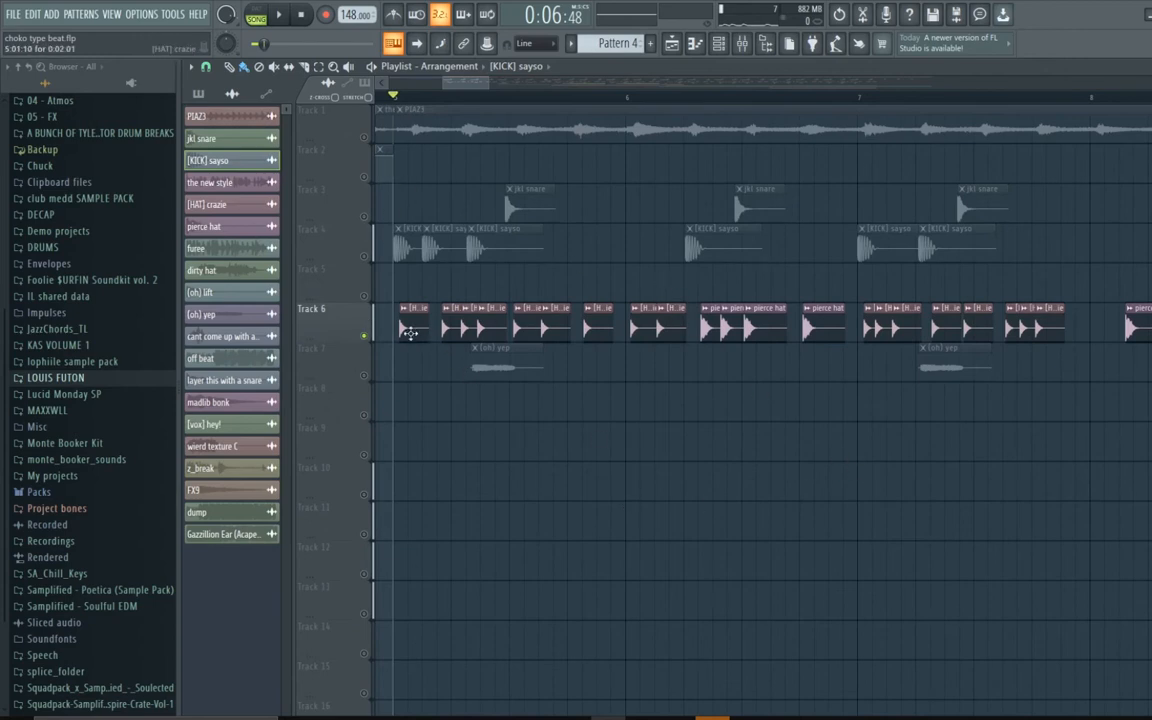
double_click(410, 333)
key("space")
left_click(598, 150)
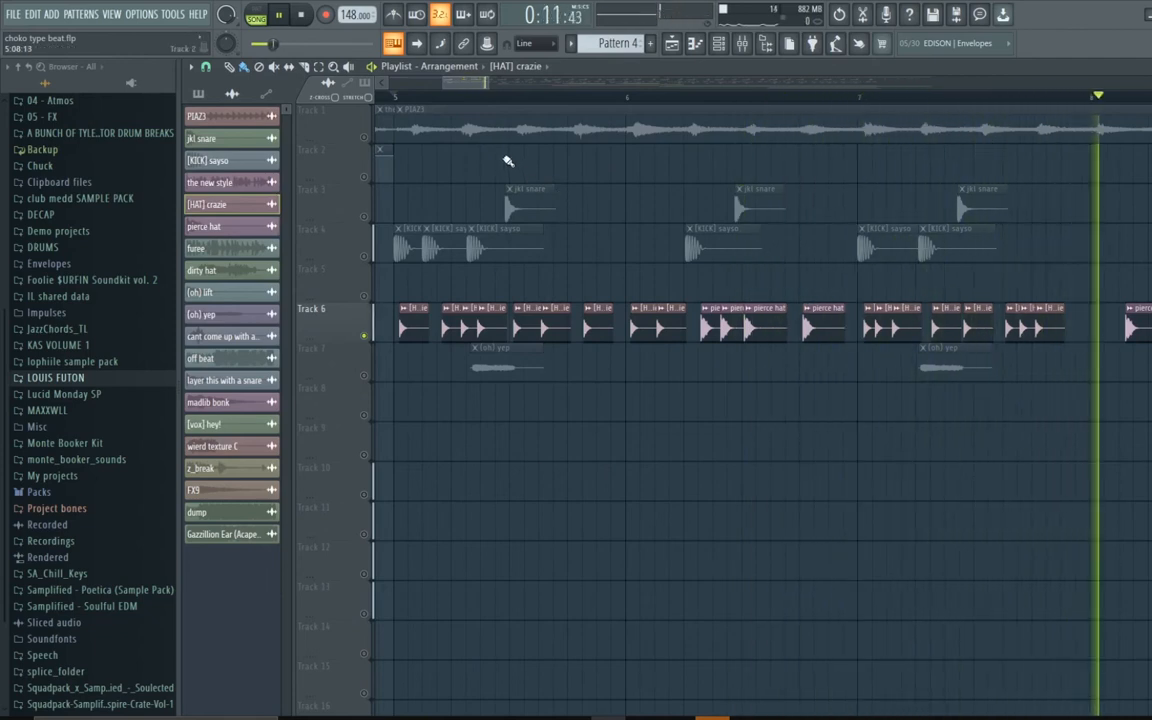
key("space")
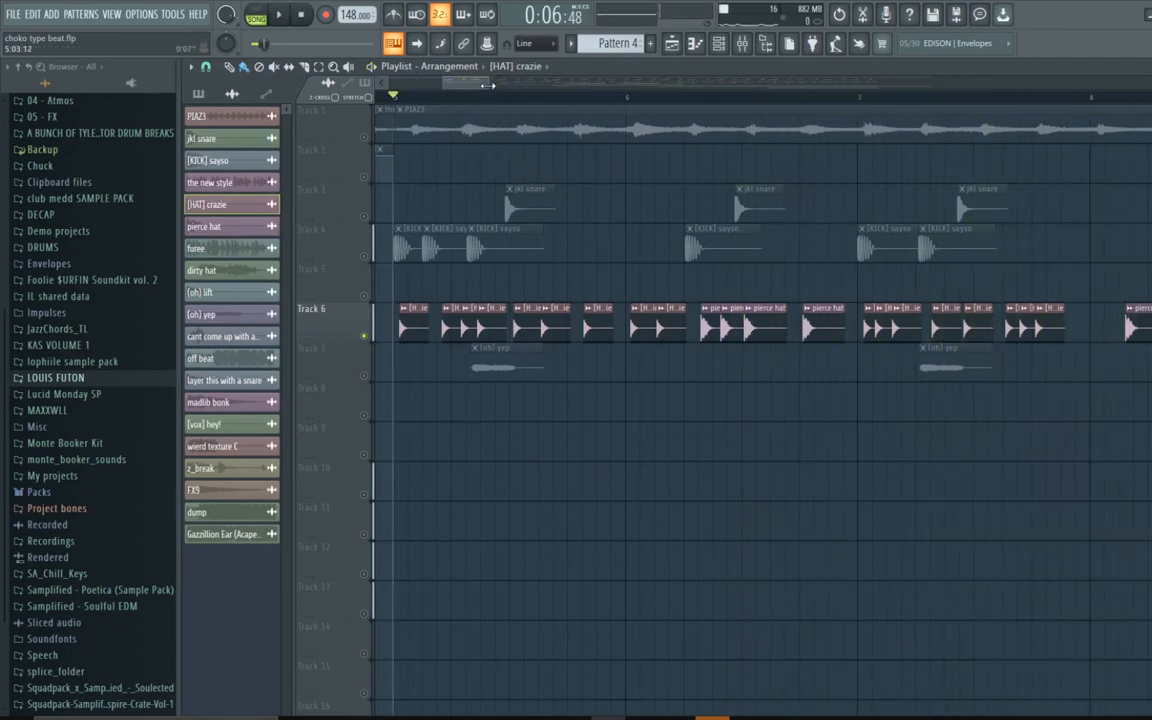
Move the playhead just ahead of the first [HAT] crazie clip at bar 5 and inspect the hat spacing
left_click_drag(487, 85, 460, 147)
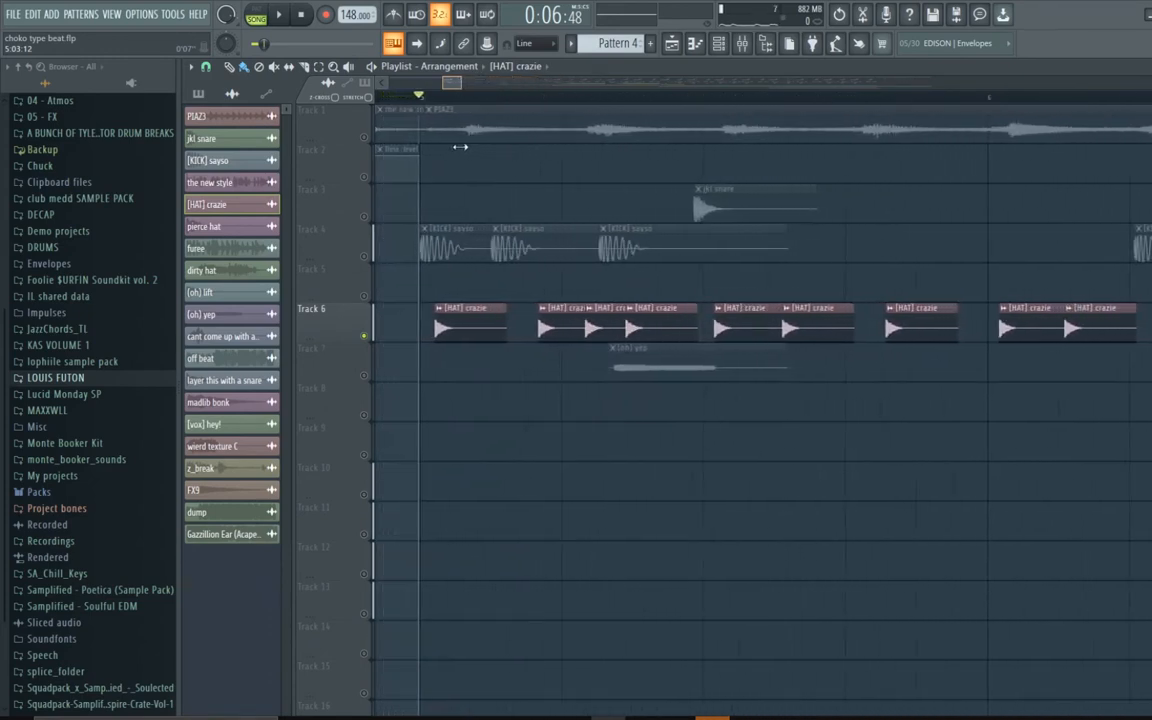
mouse_move(443, 101)
left_mouse_down()
mouse_move(576, 126)
mouse_move(1035, 133)
mouse_move(424, 130)
mouse_move(643, 211)
mouse_move(697, 206)
mouse_move(679, 154)
mouse_move(442, 149)
mouse_move(877, 172)
mouse_move(1100, 158)
mouse_move(435, 137)
left_mouse_up()
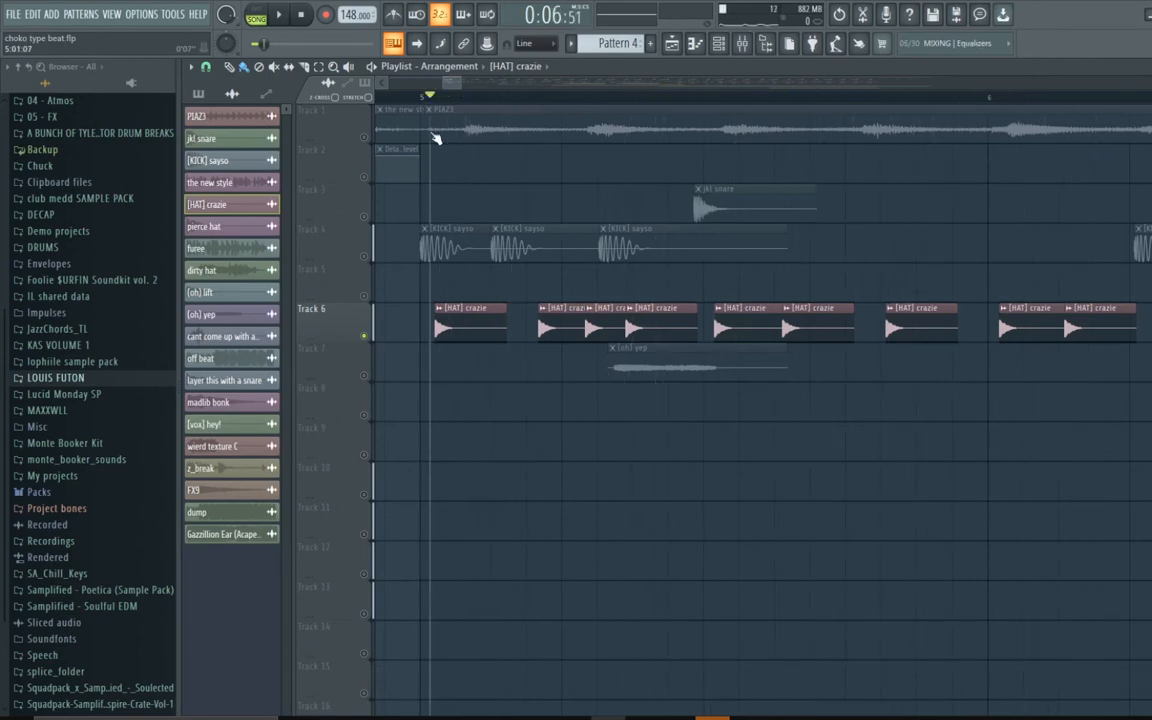
left_click_drag(461, 84, 471, 216)
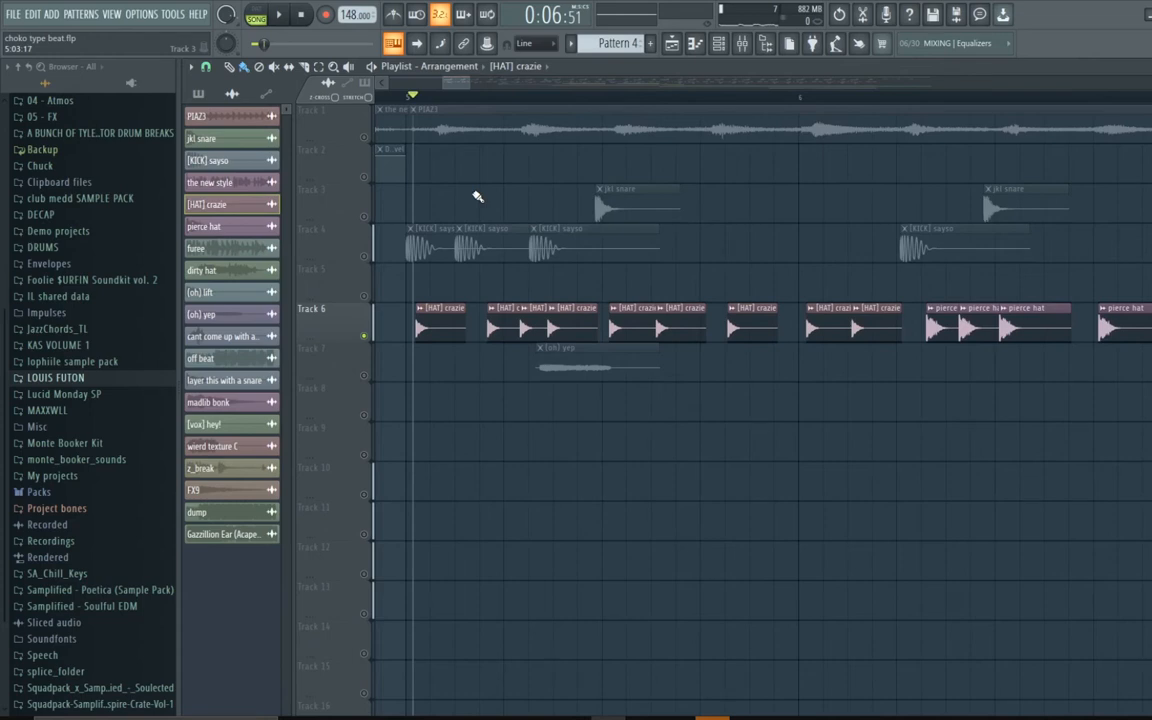
Toggle the solo on Track 6, survey the hat pattern across the wider arrangement, and return to bar 5
right_click(370, 337)
right_click(370, 337)
right_click(370, 337)
right_click(370, 337)
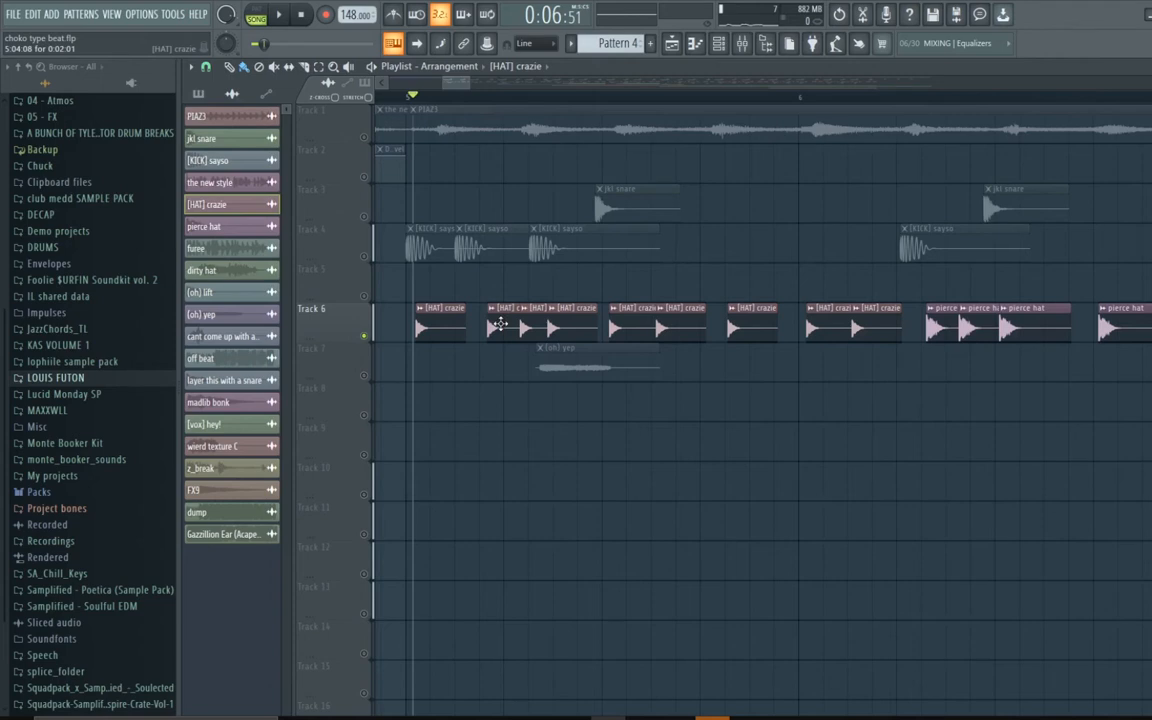
scroll(605, 150, "down", 5)
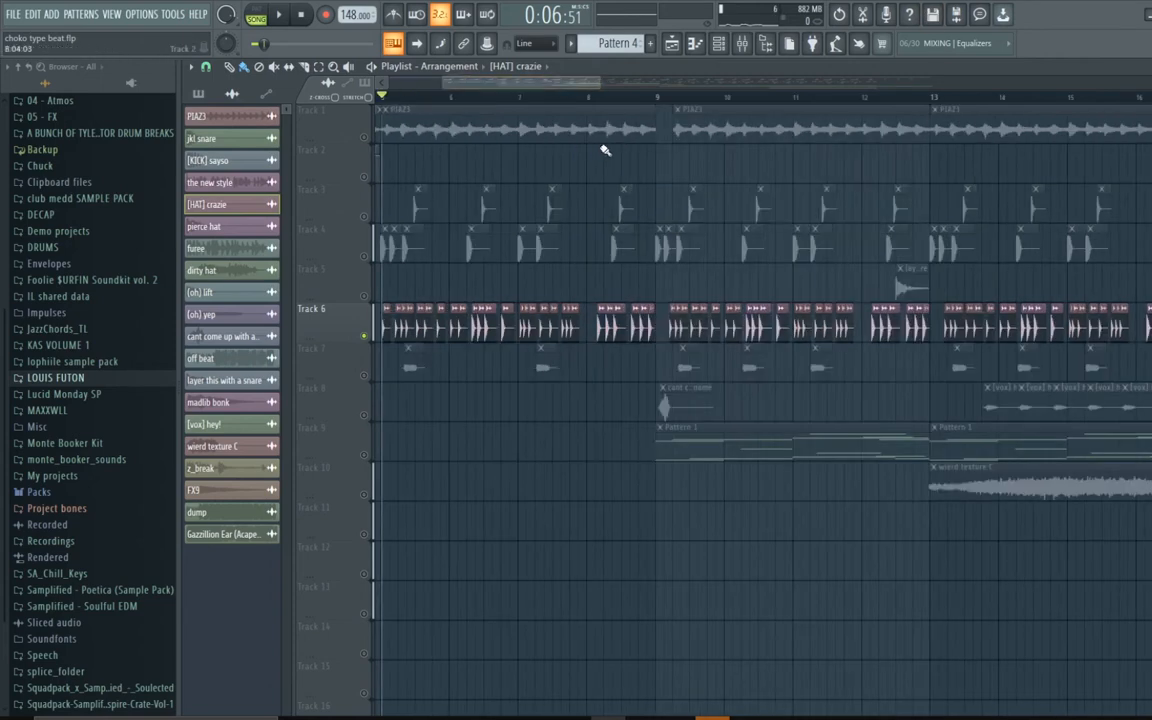
left_click_drag(604, 90, 485, 84)
left_click_drag(483, 159, 452, 171)
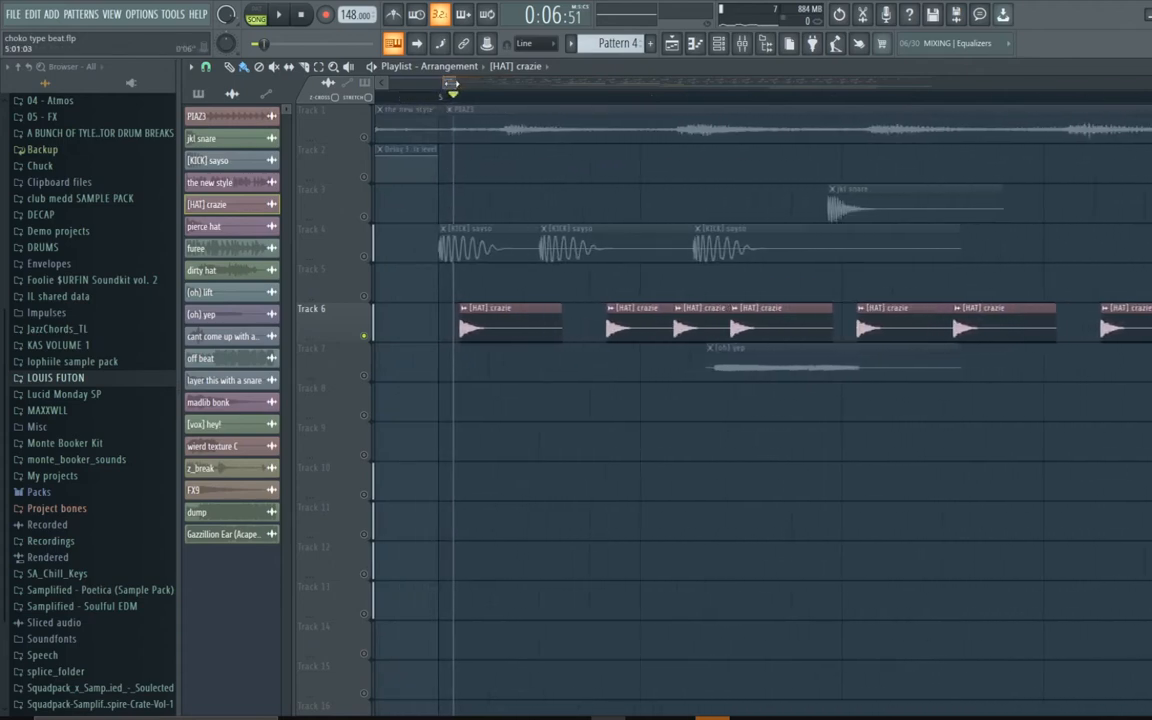
Move the playhead just ahead of the first pierce hat clip in bar 6 and play the hats from there twice
left_click_drag(452, 98, 1057, 145)
key("space")
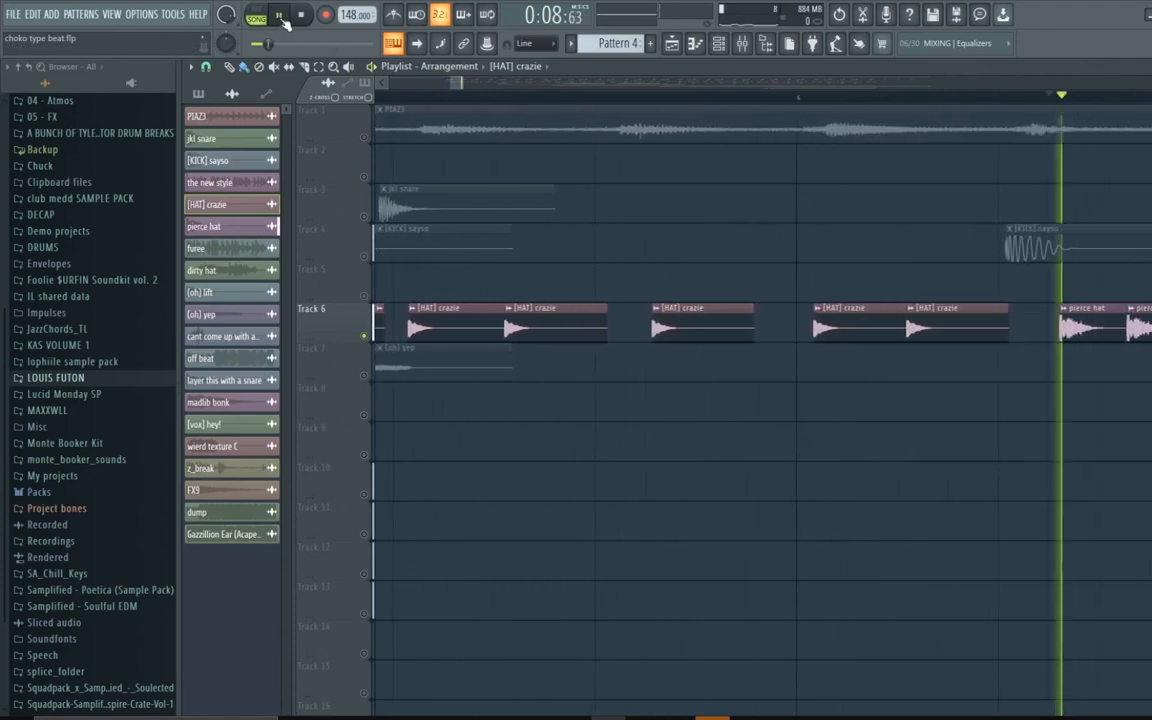
left_click(303, 20)
scroll(497, 95, "down", 5)
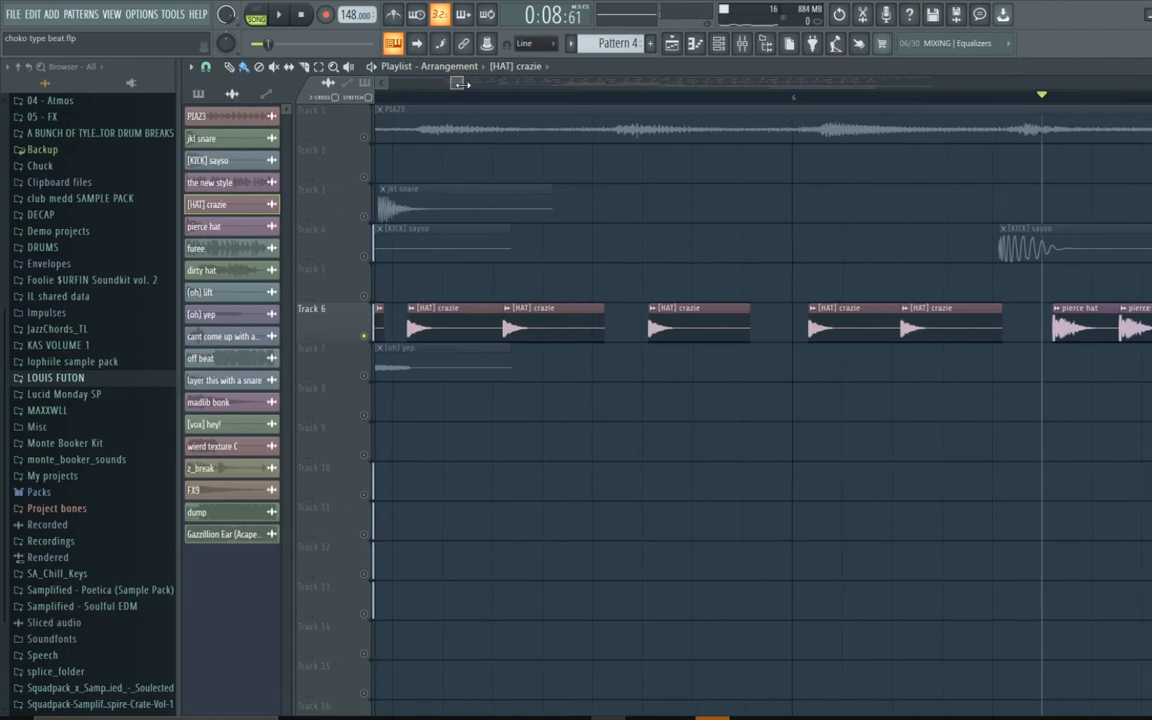
key("space")
scroll(501, 97, "up", 1)
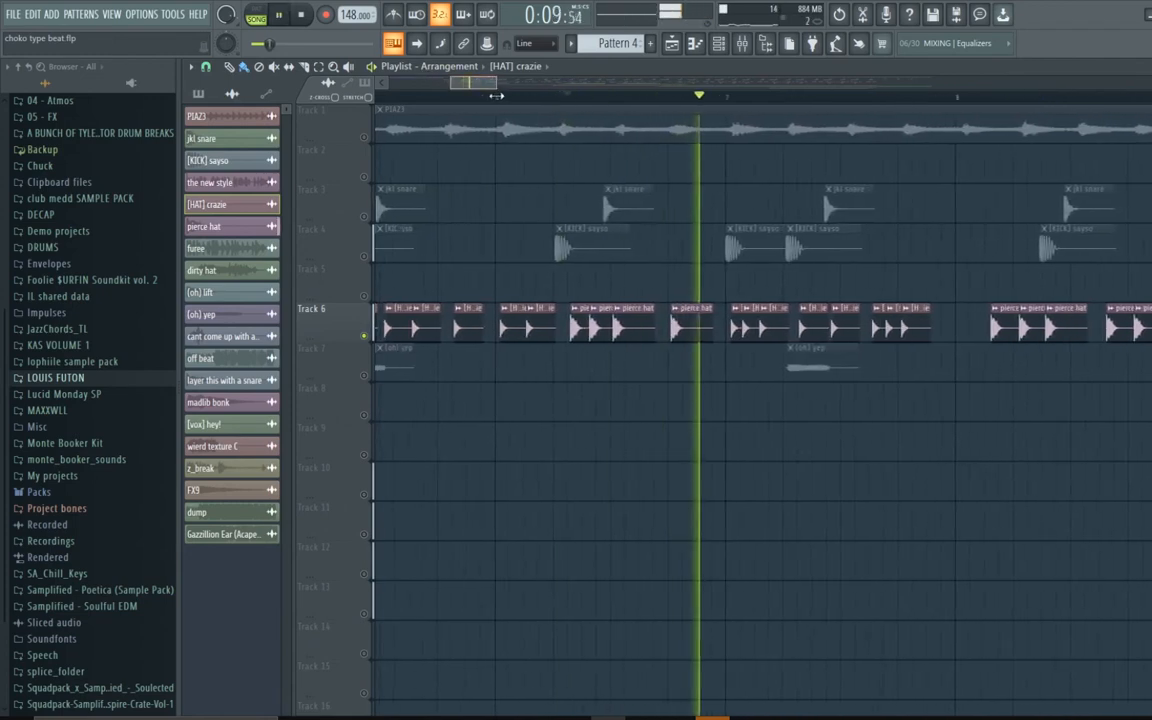
key("space")
Focus on the pierce hat clips in bar 6, replay them up to bar 7, and stop playback
scroll(494, 81, "up", 4)
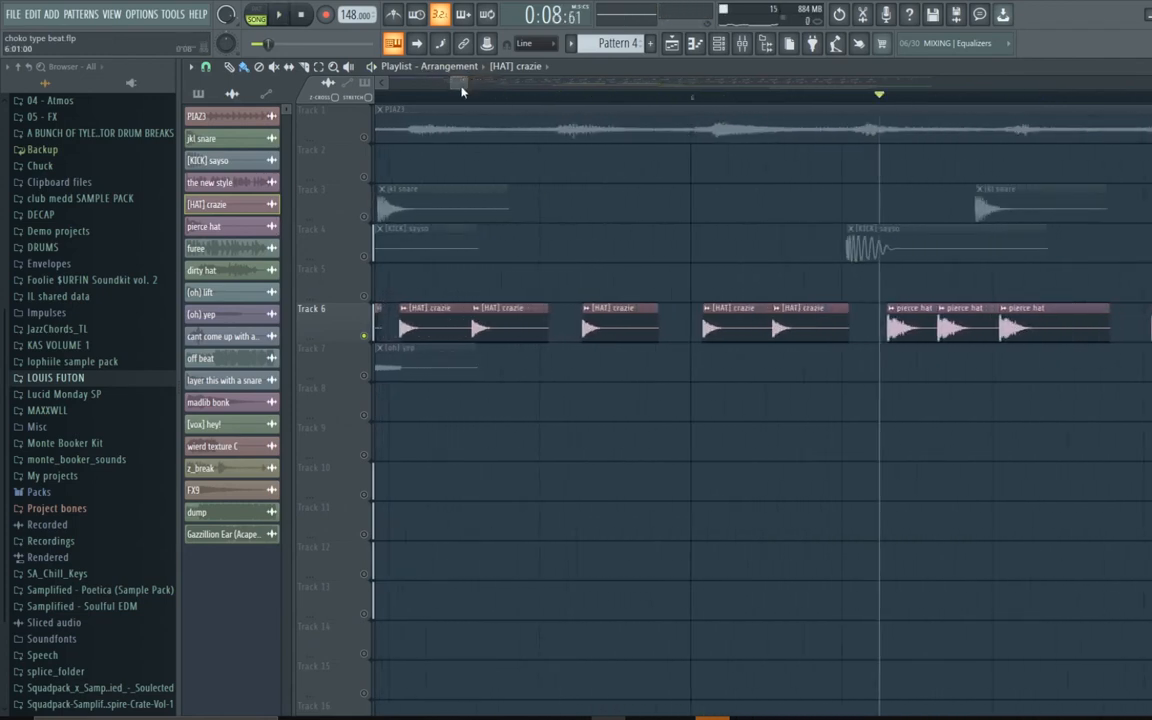
left_click_drag(469, 92, 472, 94)
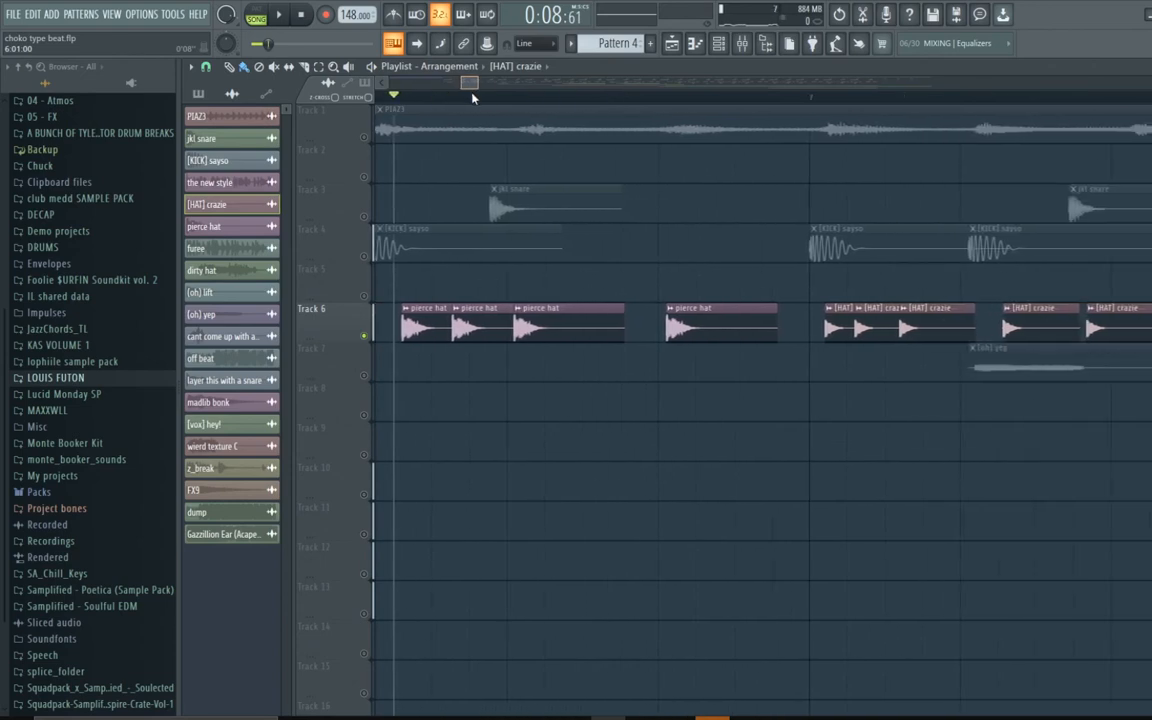
key("space")
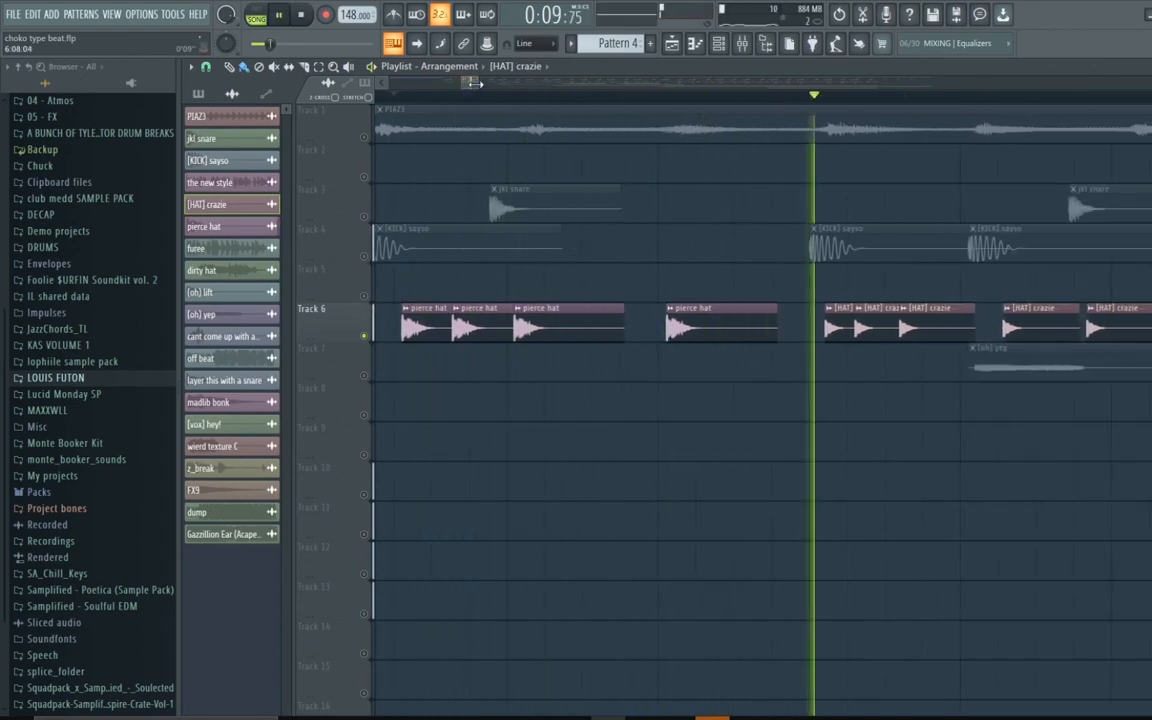
key("space")
scroll(474, 83, "down", 3)
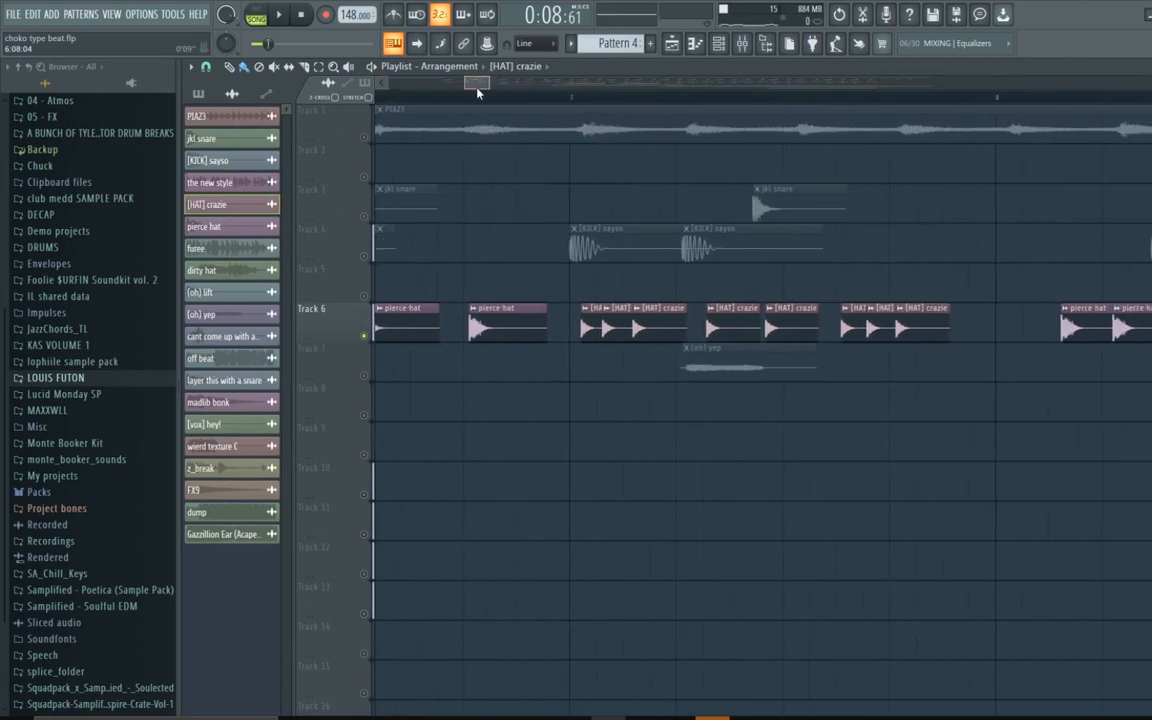
Play the hats through bar 6, place the playhead at the start of bar 7, and audition the [HAT] crazie clips there
key("space")
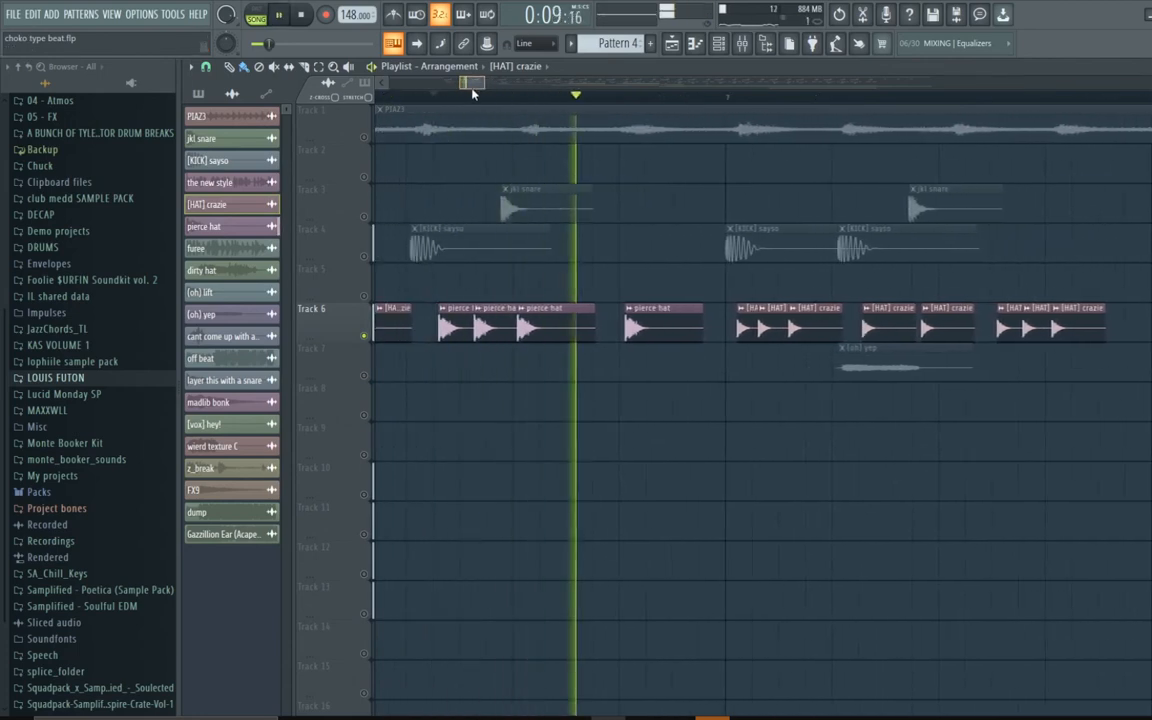
key("space")
scroll(476, 94, "up", 2)
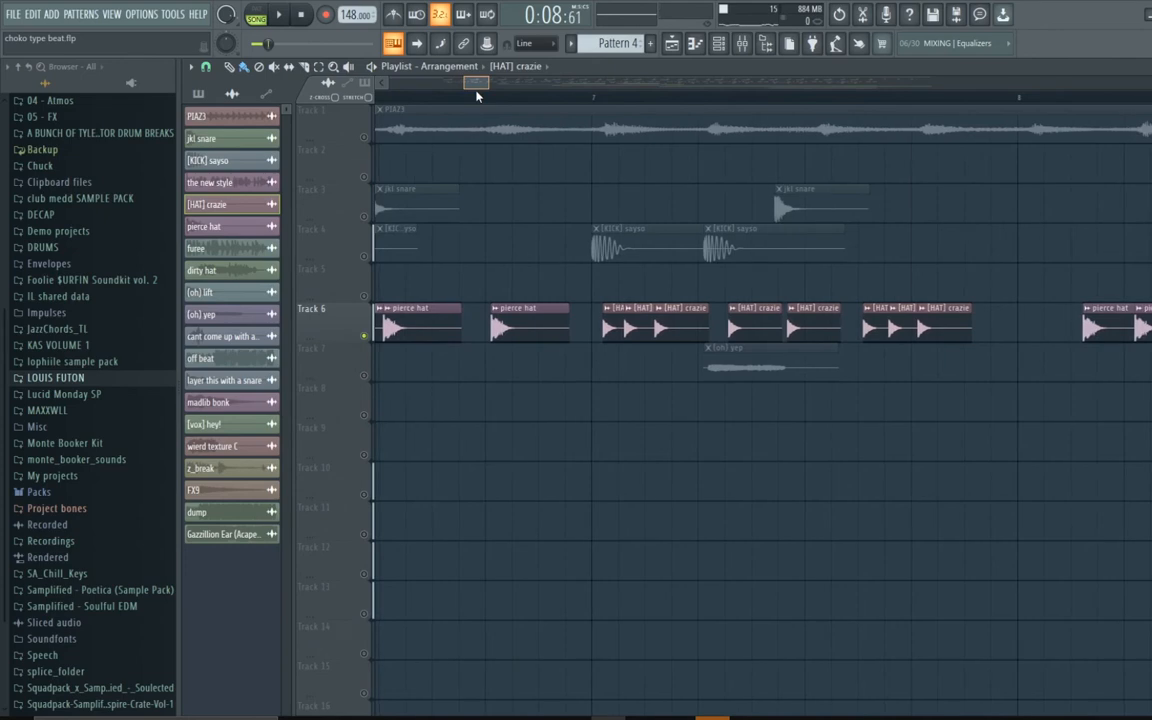
mouse_move(476, 90)
left_mouse_down()
mouse_move(518, 90)
mouse_move(482, 92)
left_mouse_up()
key("space")
key("space")
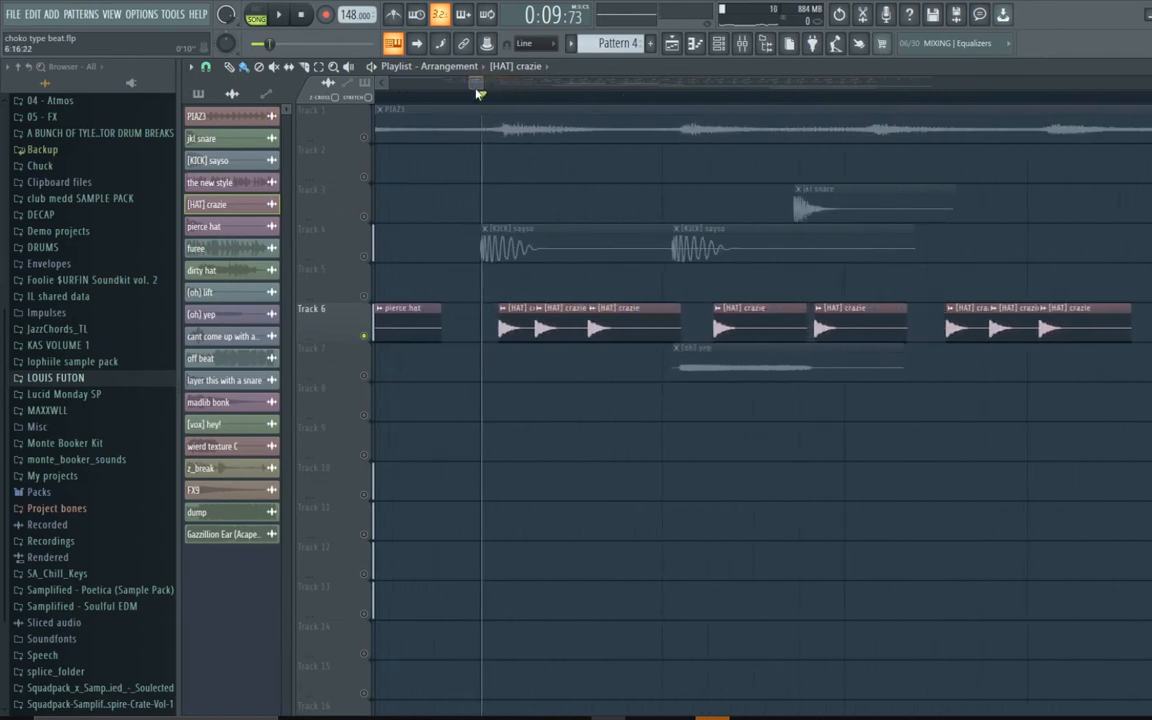
Isolate Tracks 6 and 7 together and place the playhead just ahead of bar 5
mouse_move(481, 82)
left_mouse_down()
mouse_move(436, 82)
mouse_move(485, 100)
left_mouse_up()
left_click(367, 380)
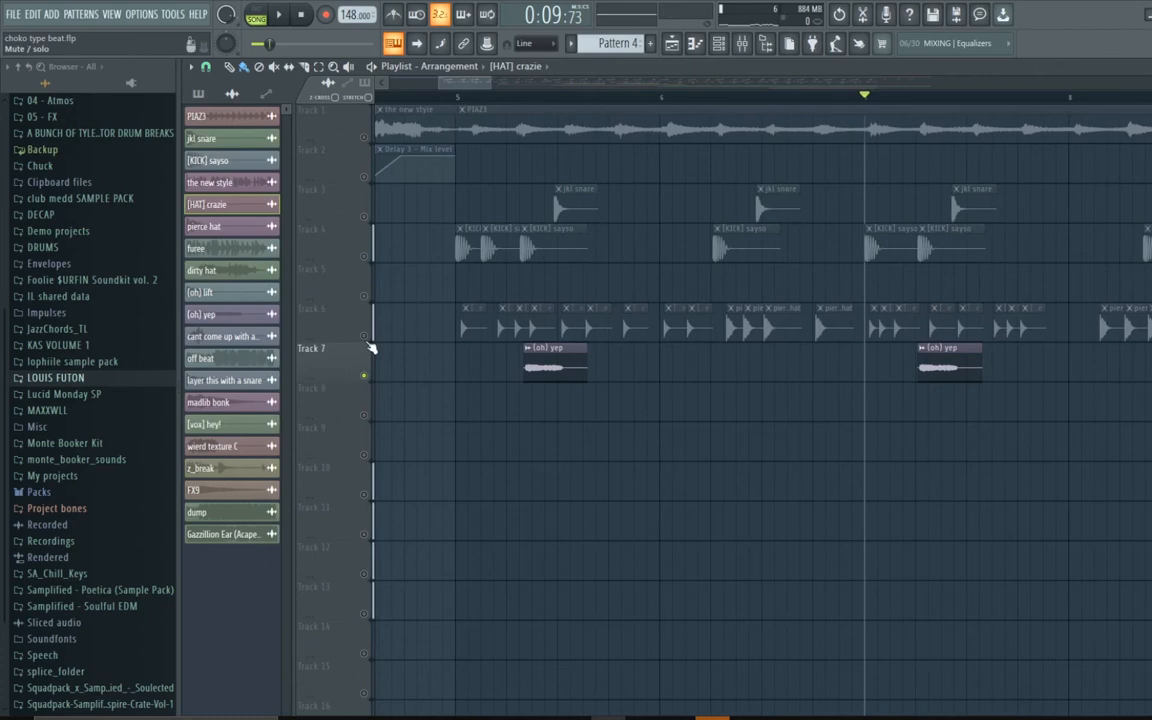
left_click(367, 341)
left_click(367, 377)
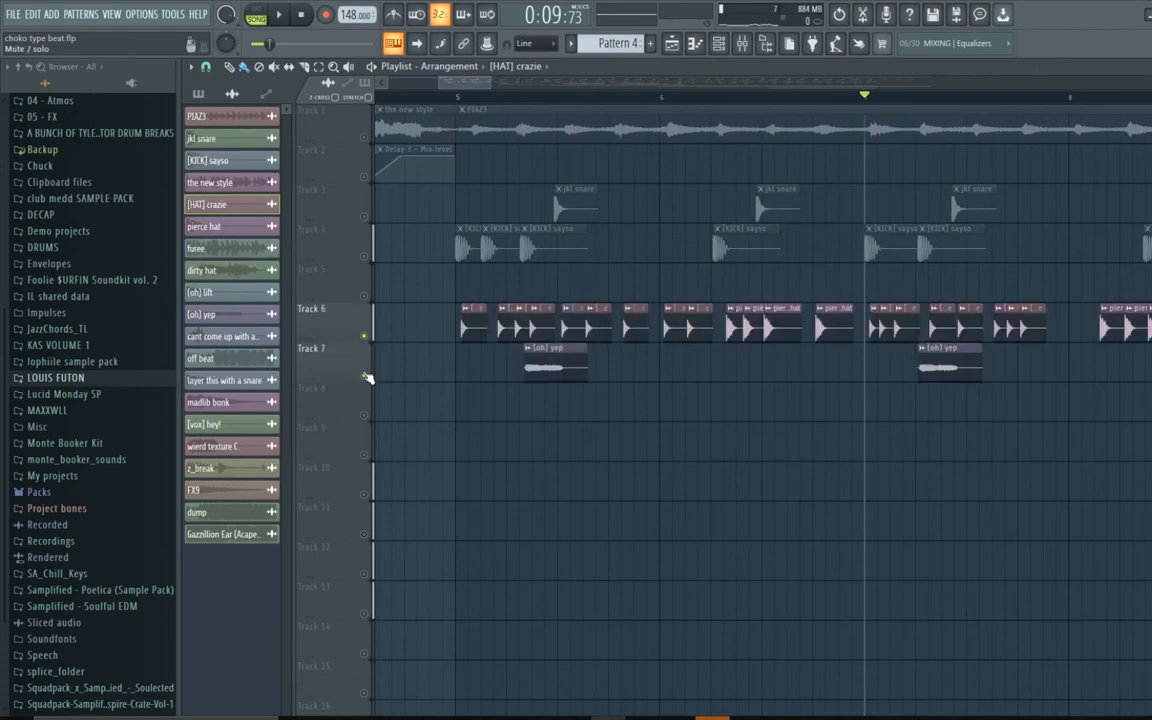
left_click(461, 97)
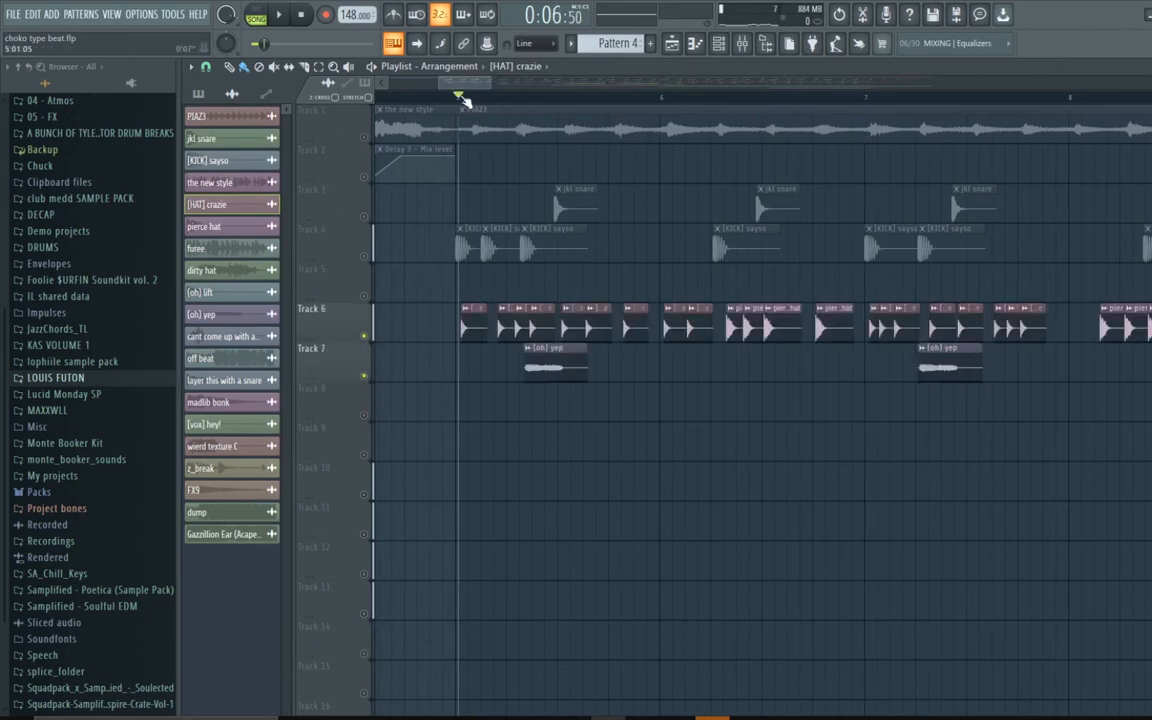
left_click_drag(459, 97, 453, 97)
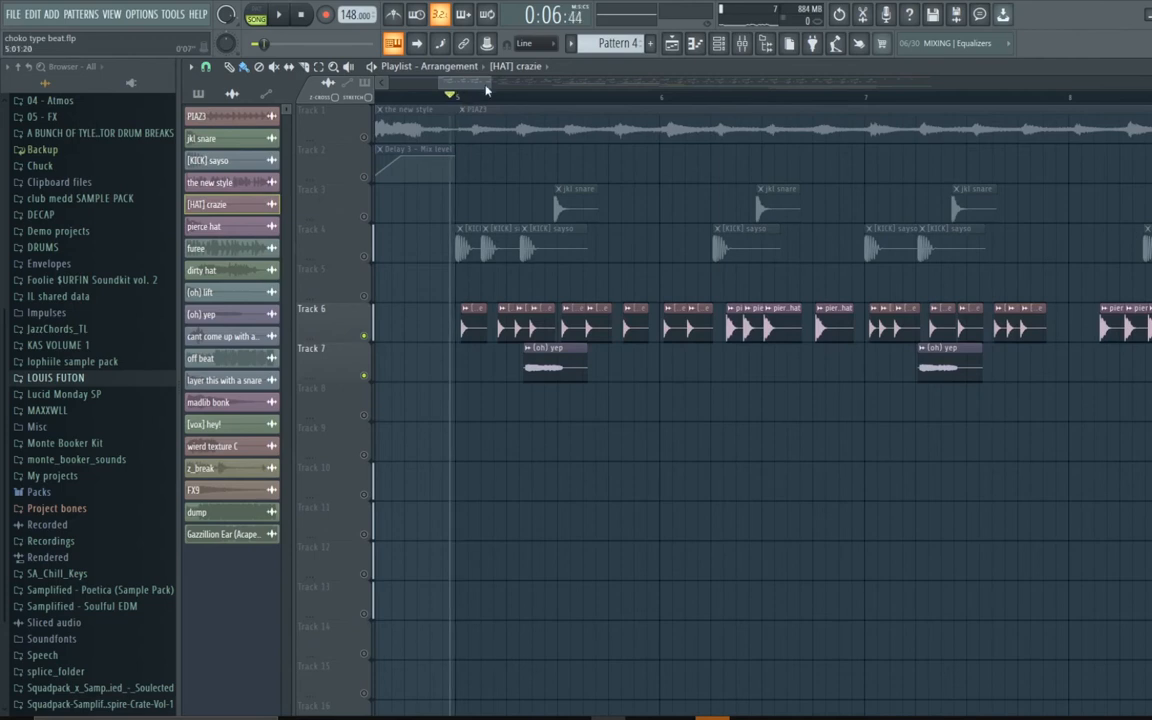
Solo Track 6, add the (oh) yep clips on Track 7, and play both from bar 5 into bar 7 before stopping
right_click(364, 256)
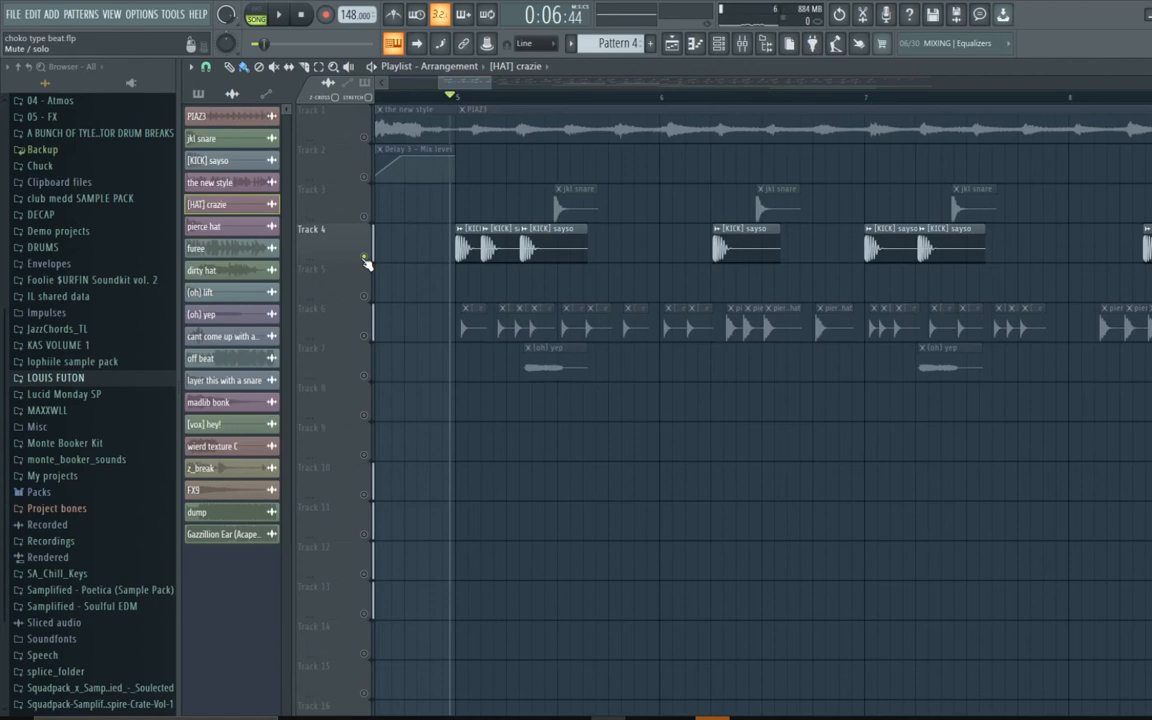
right_click(365, 337)
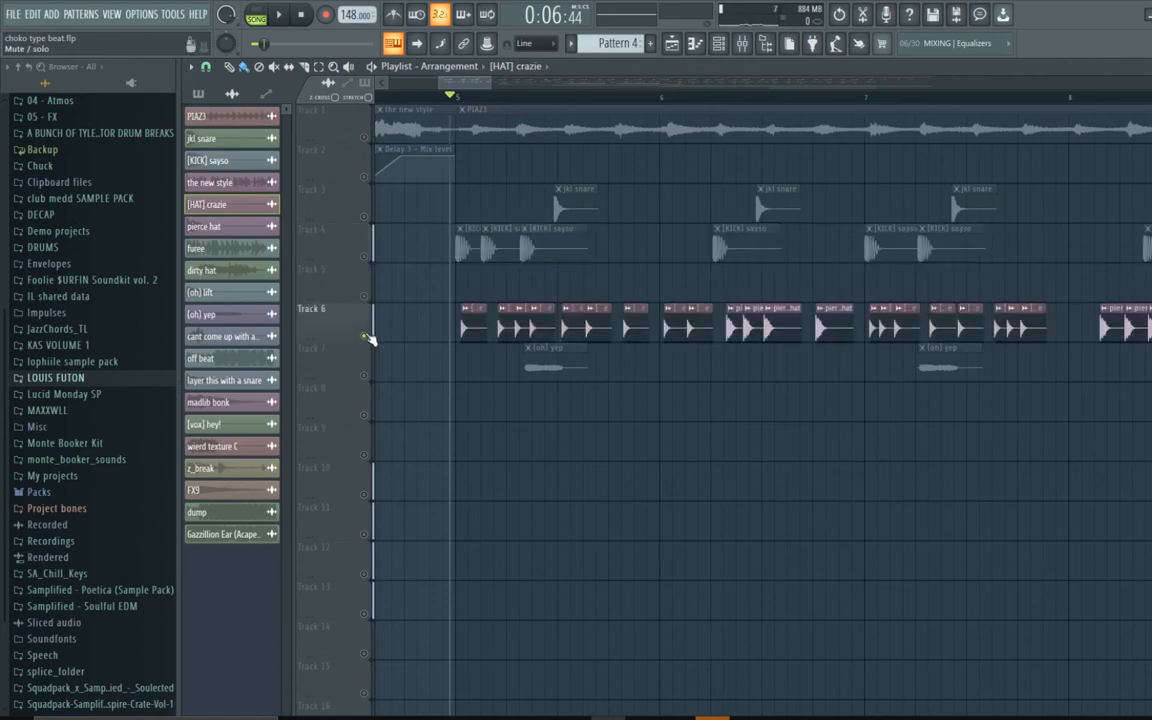
left_click(364, 377)
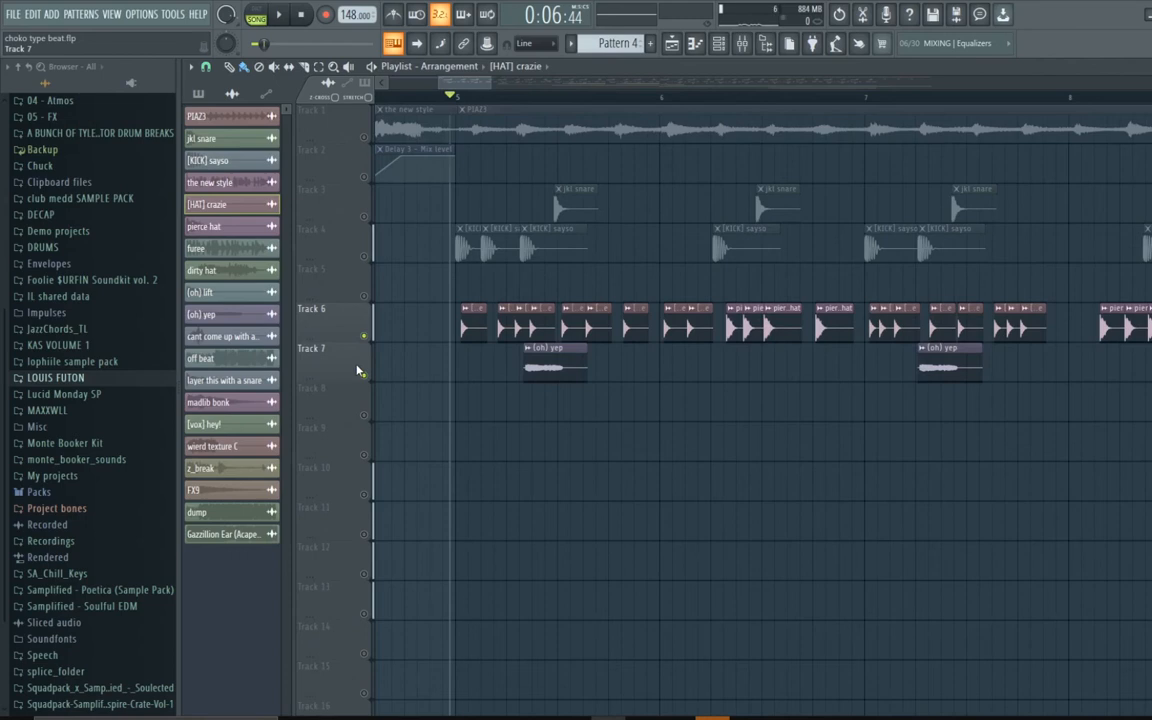
key("space")
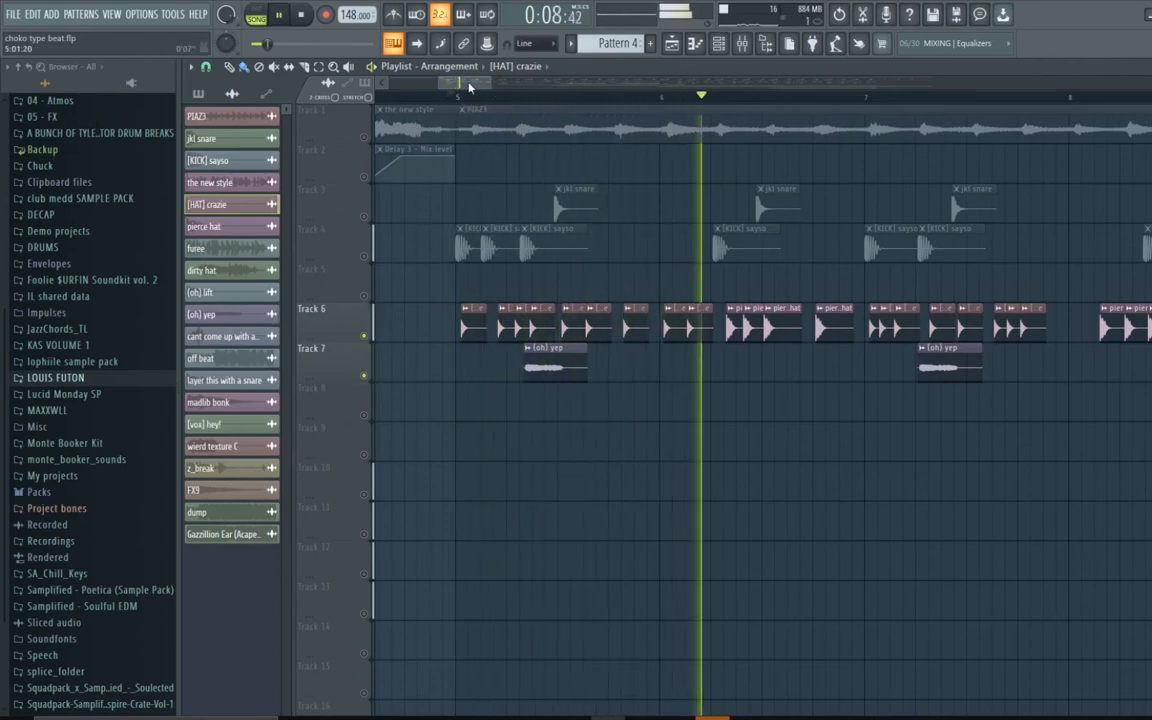
mouse_move(469, 87)
left_mouse_down()
mouse_move(493, 103)
mouse_move(498, 90)
mouse_move(448, 90)
left_mouse_up()
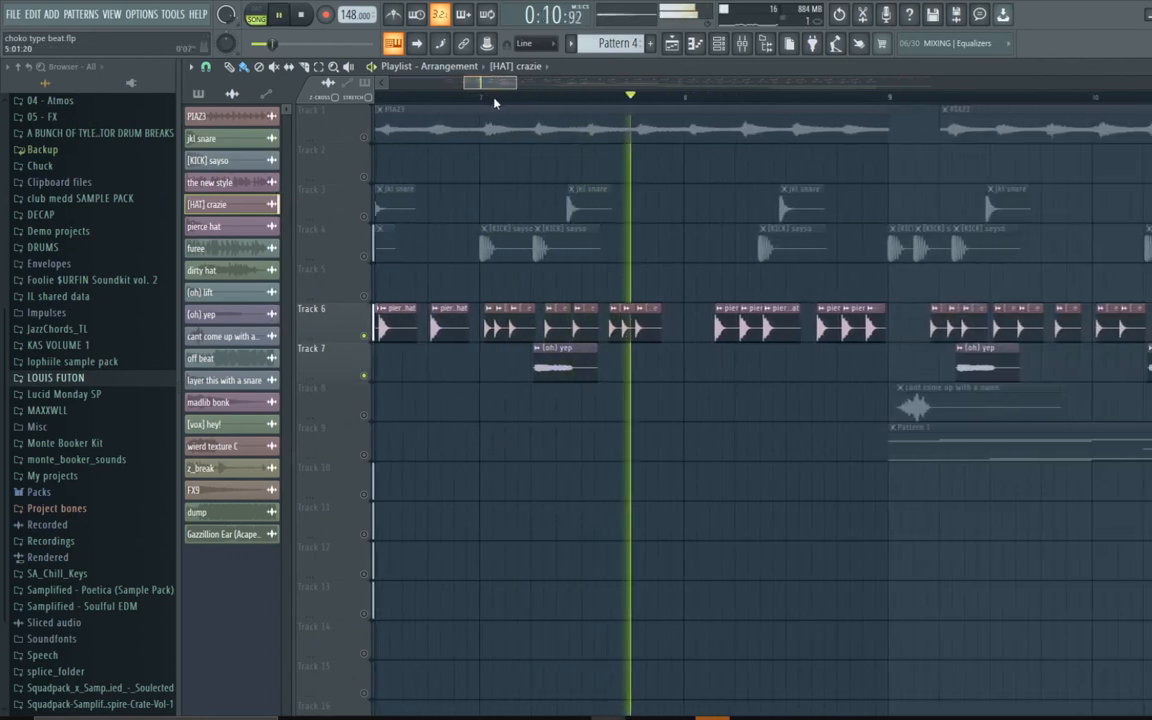
key("space")
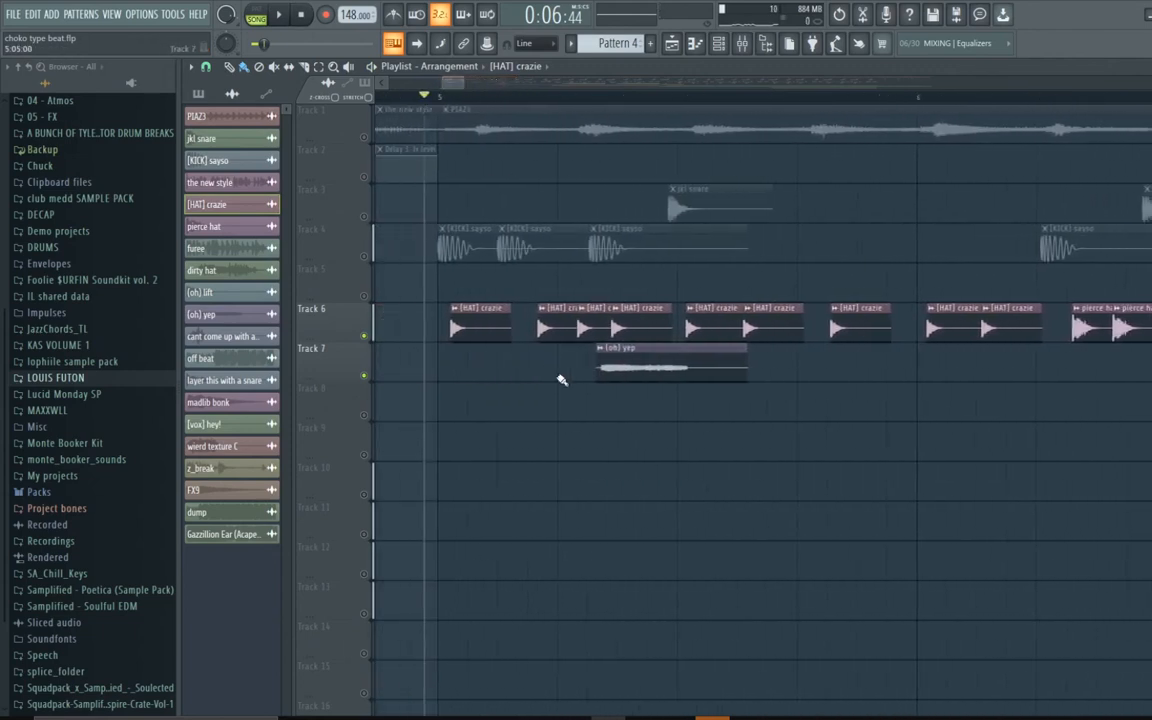
Unmute all the tracks except Track 1 and set the playhead just ahead of the first kick at bar 5
right_click(368, 216)
right_click(368, 216)
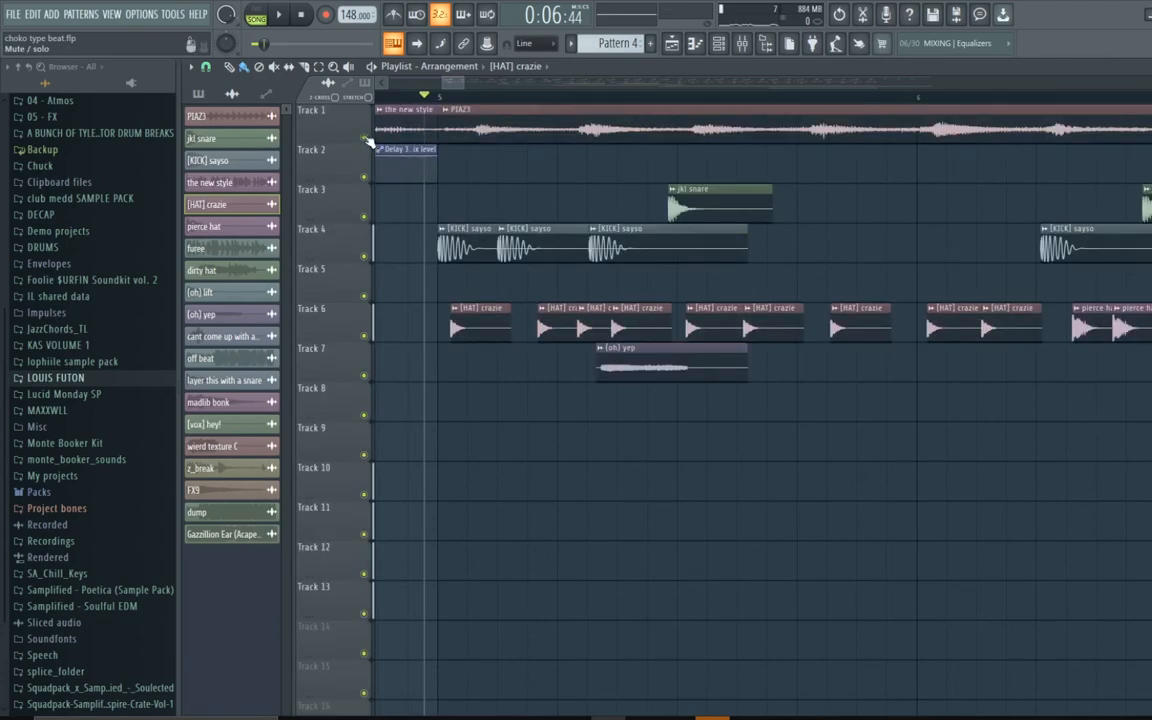
scroll(632, 188, "down", 6)
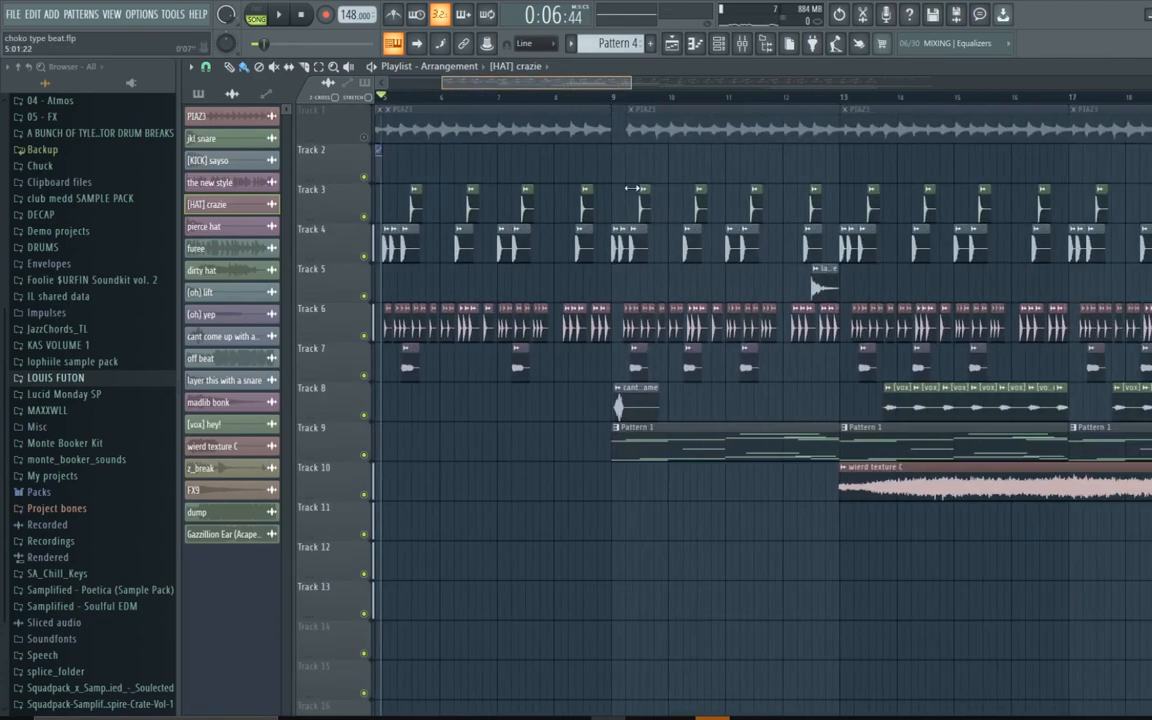
left_click_drag(632, 188, 463, 185)
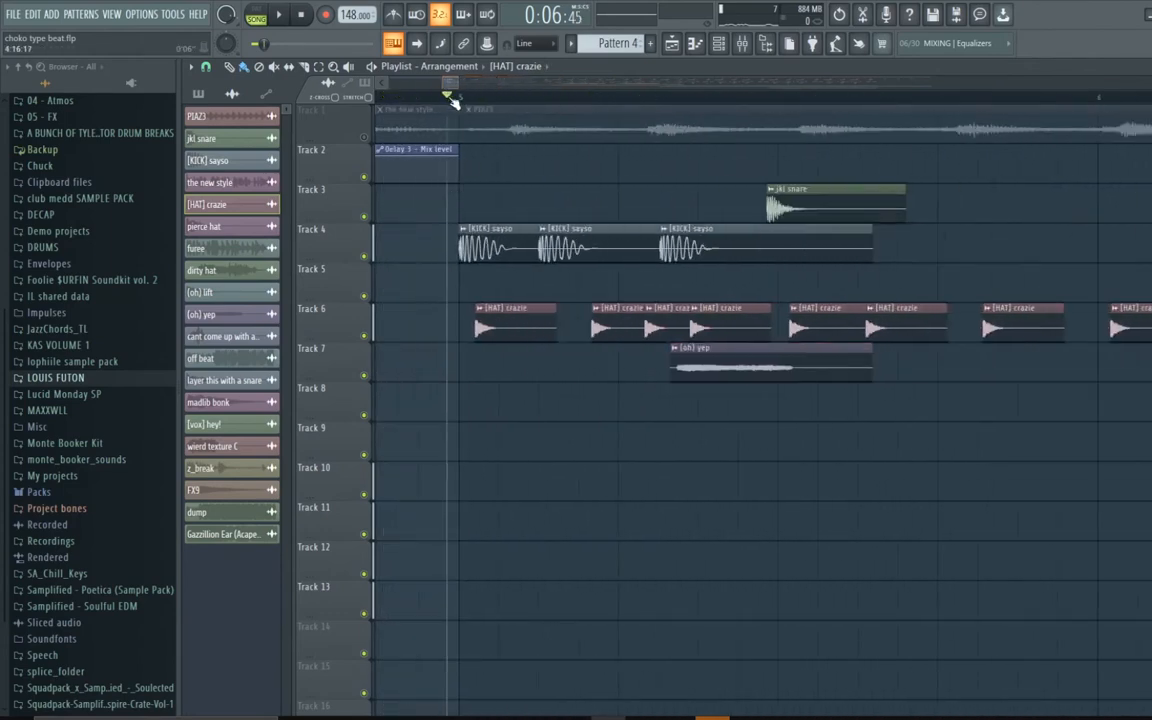
Play the drums without the PIAZ3 sample from bar 5 to bar 9, then return the playhead to bar 5 and stop
key("space")
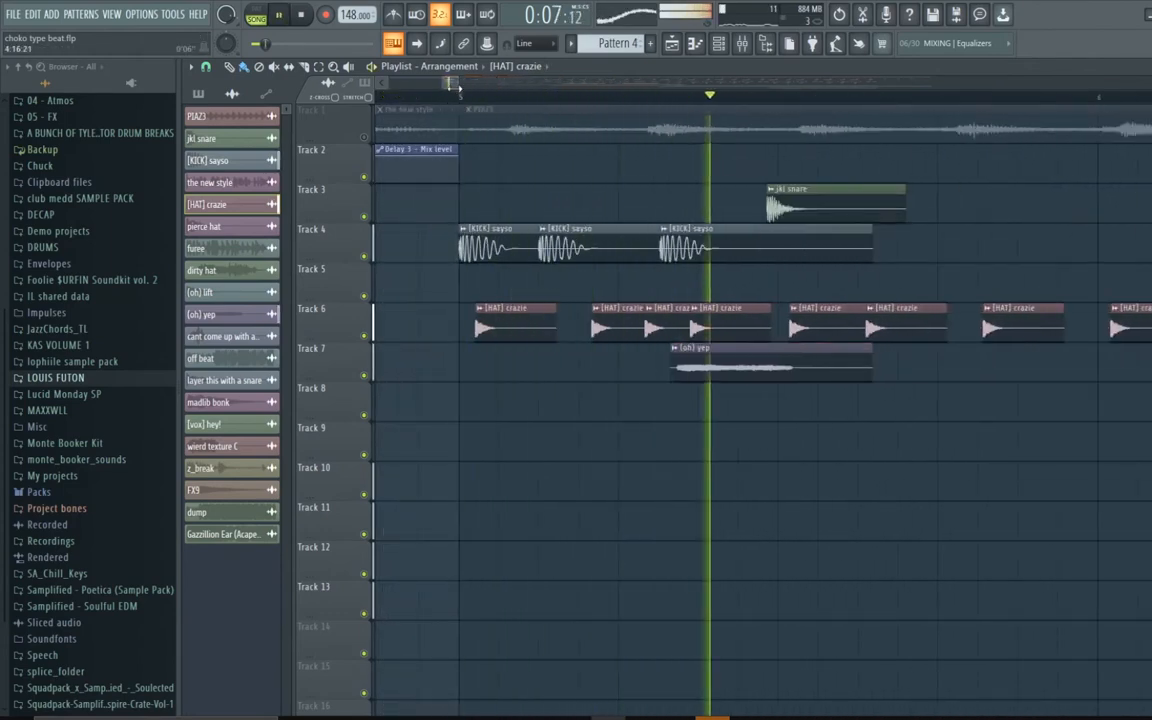
left_click_drag(458, 87, 615, 85)
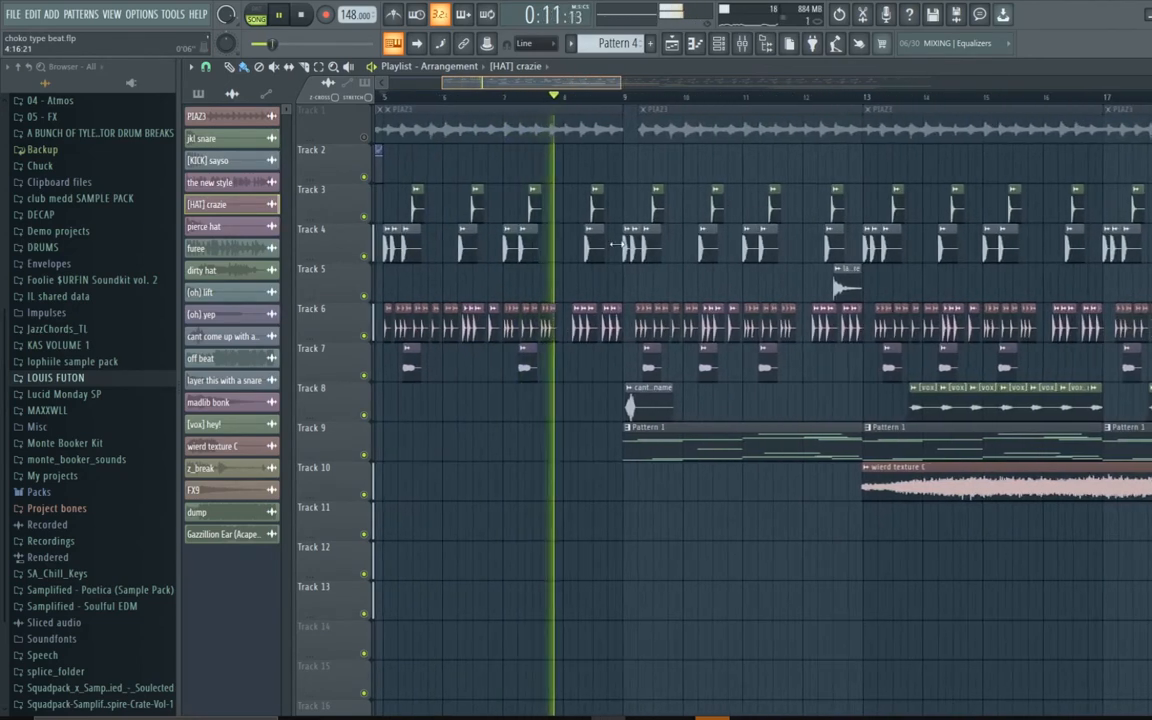
scroll(388, 103, "up", 3)
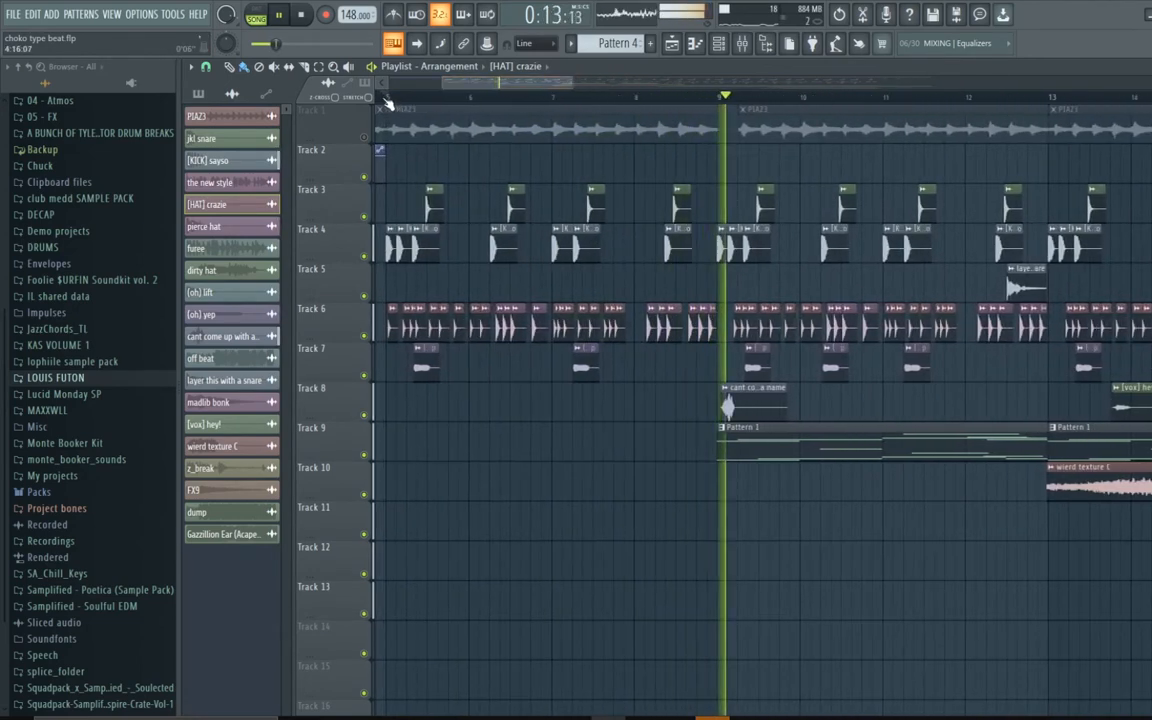
left_click(388, 97)
key("space")
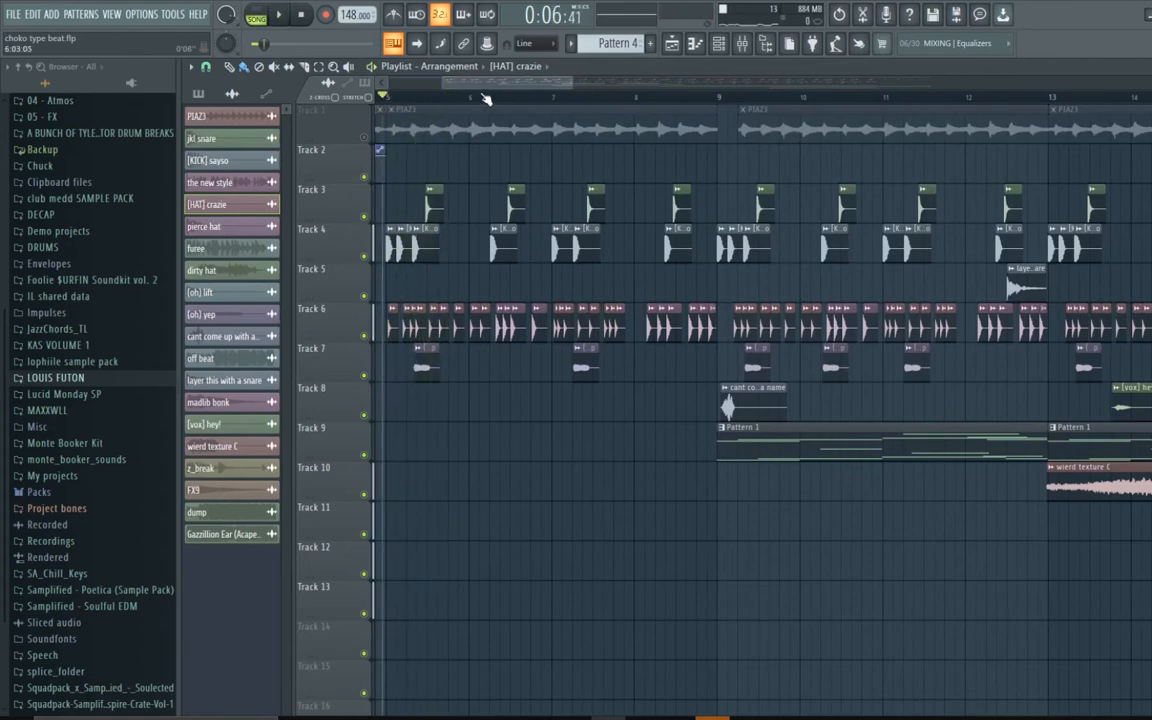
Solo Track 1 and inspect the PIAZ3 clip's sample settings and its mixer track's effects, returning to the playlist
right_click(365, 138)
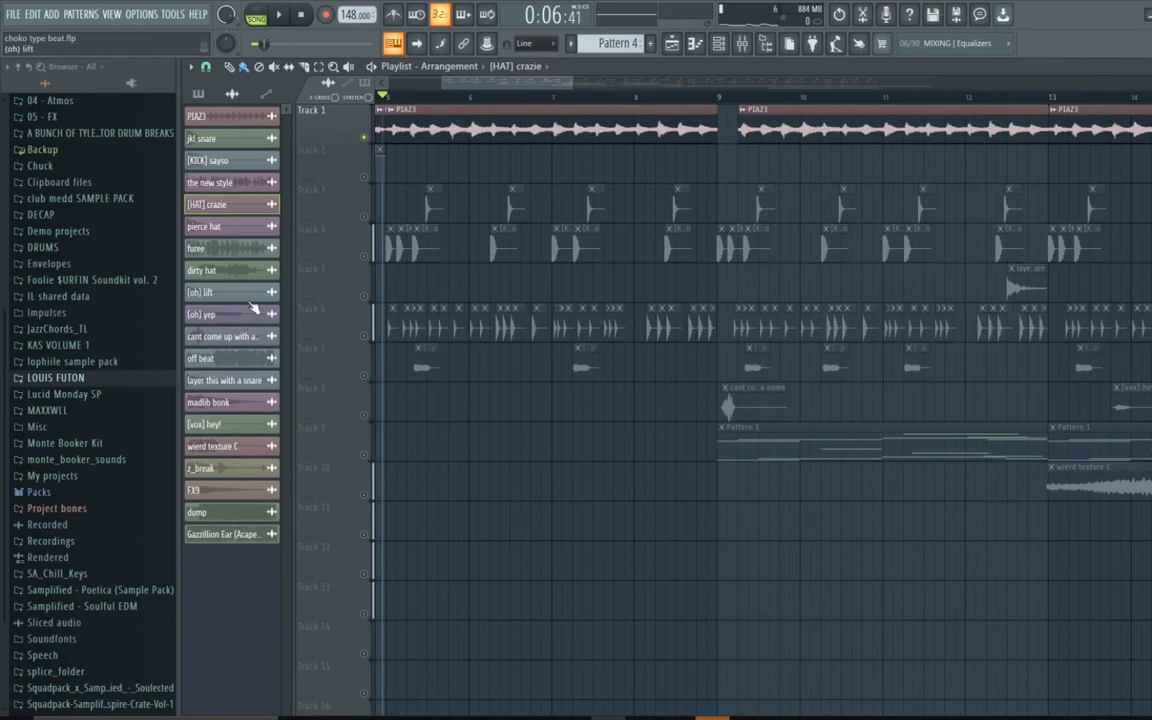
double_click(514, 127)
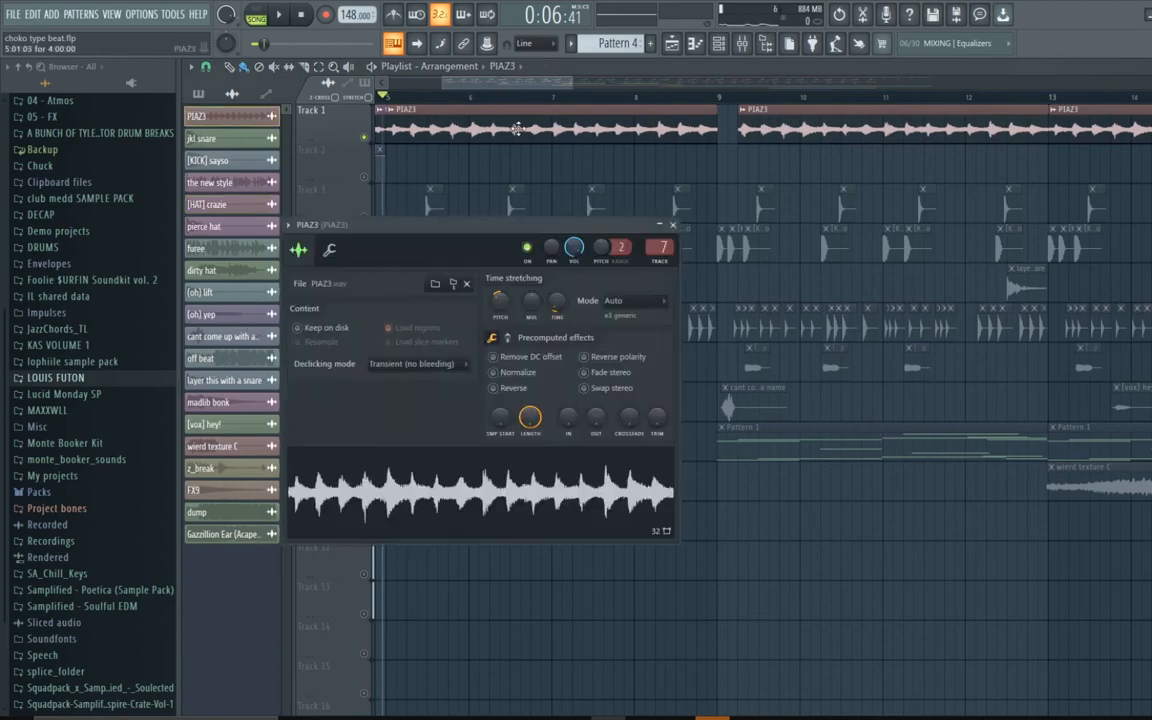
left_click(673, 226)
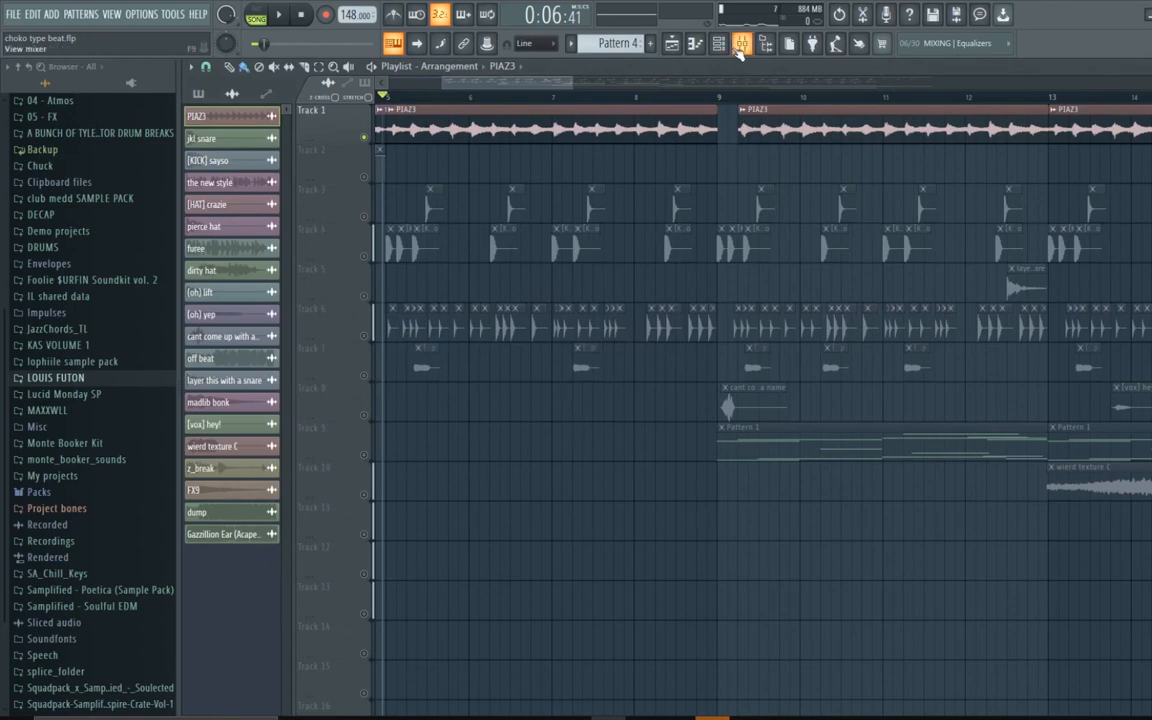
left_click(670, 43)
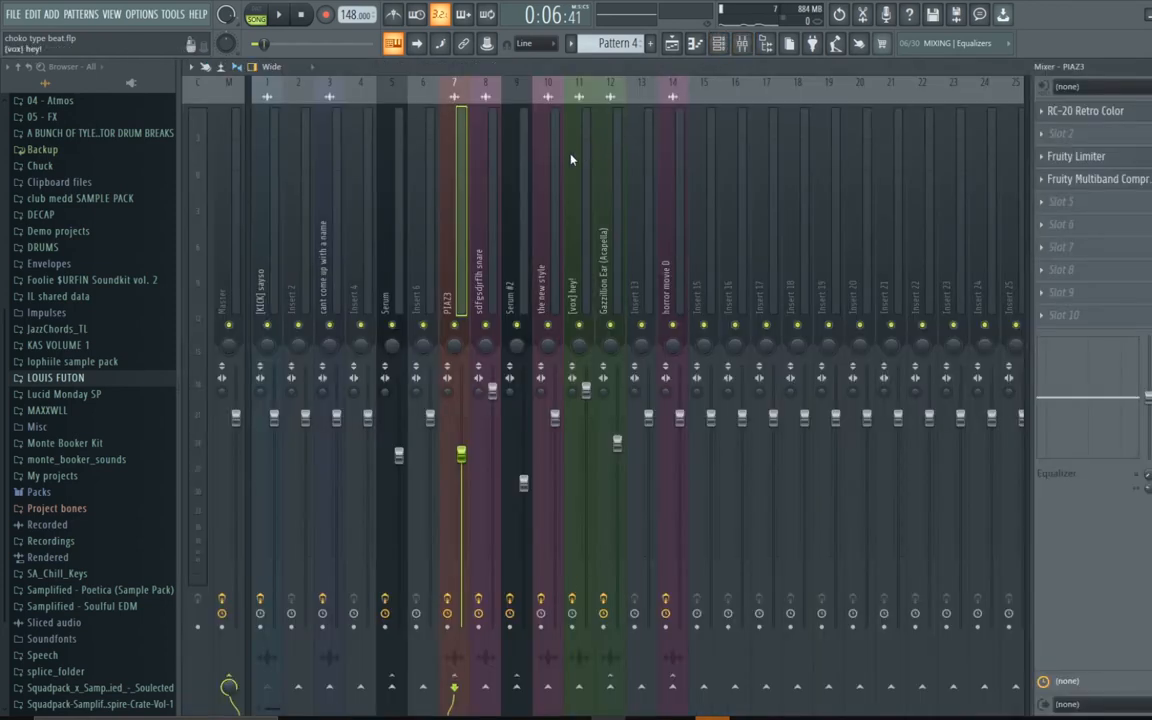
left_click(673, 44)
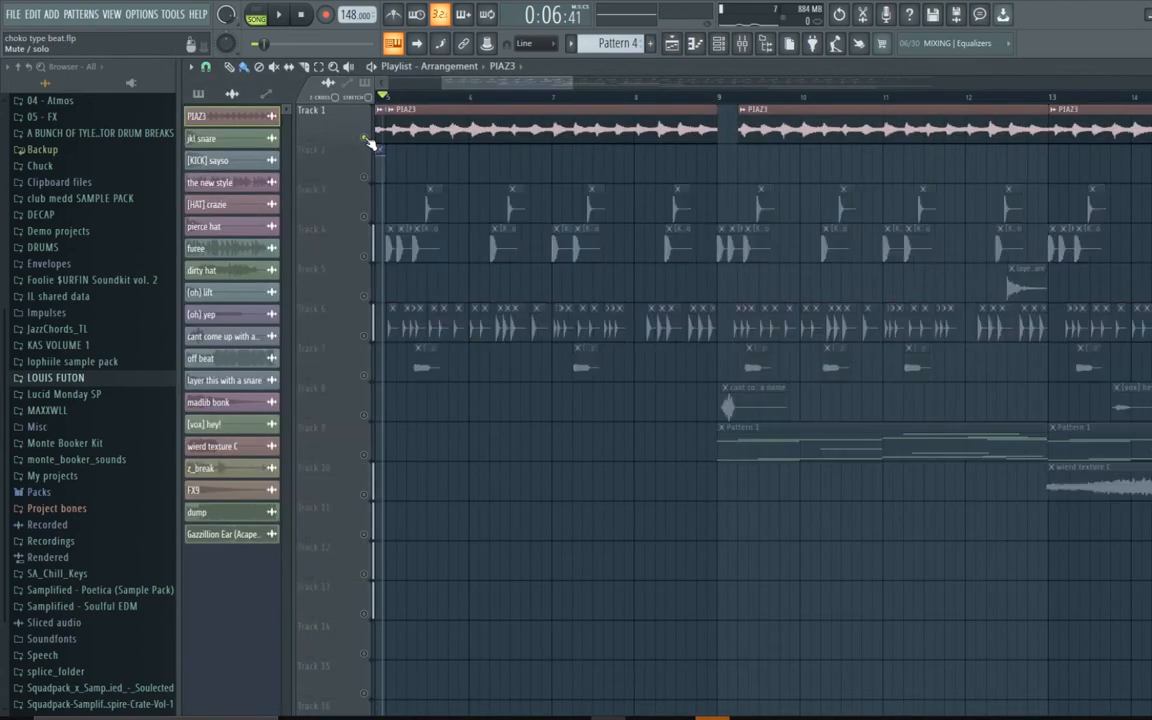
Play the soloed PIAZ3 sample from bar 5, stop, and examine where its clip starts relative to the bar line
key("space")
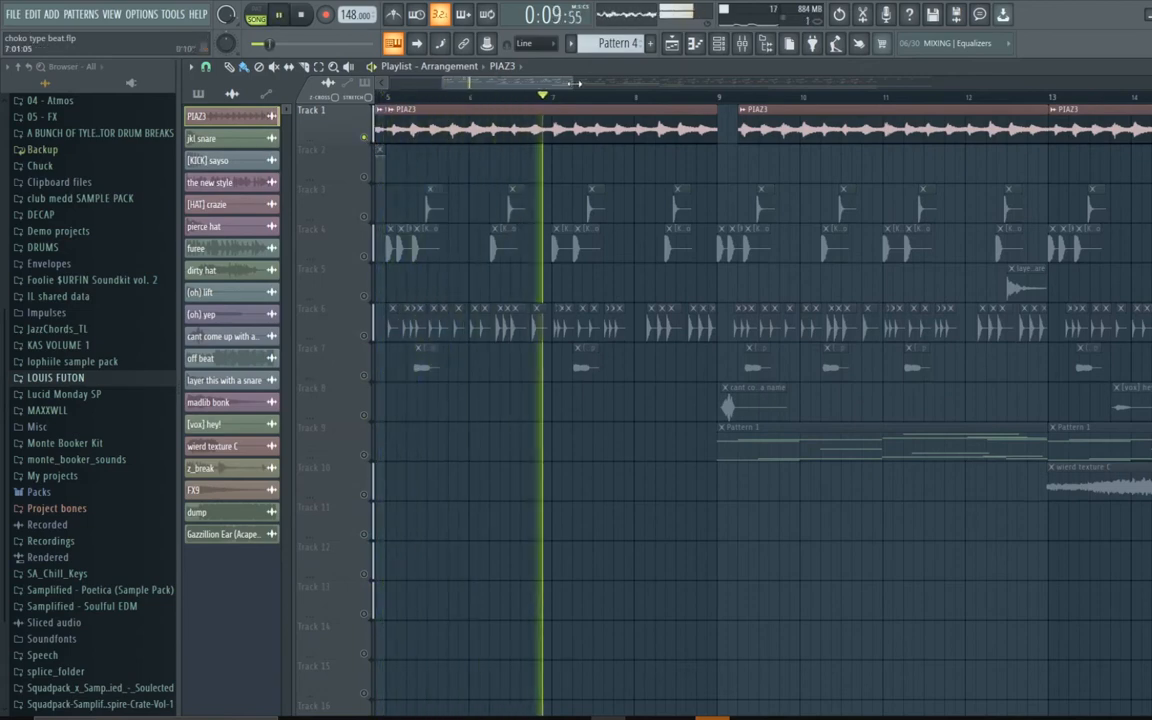
key("space")
left_click_drag(575, 83, 451, 88)
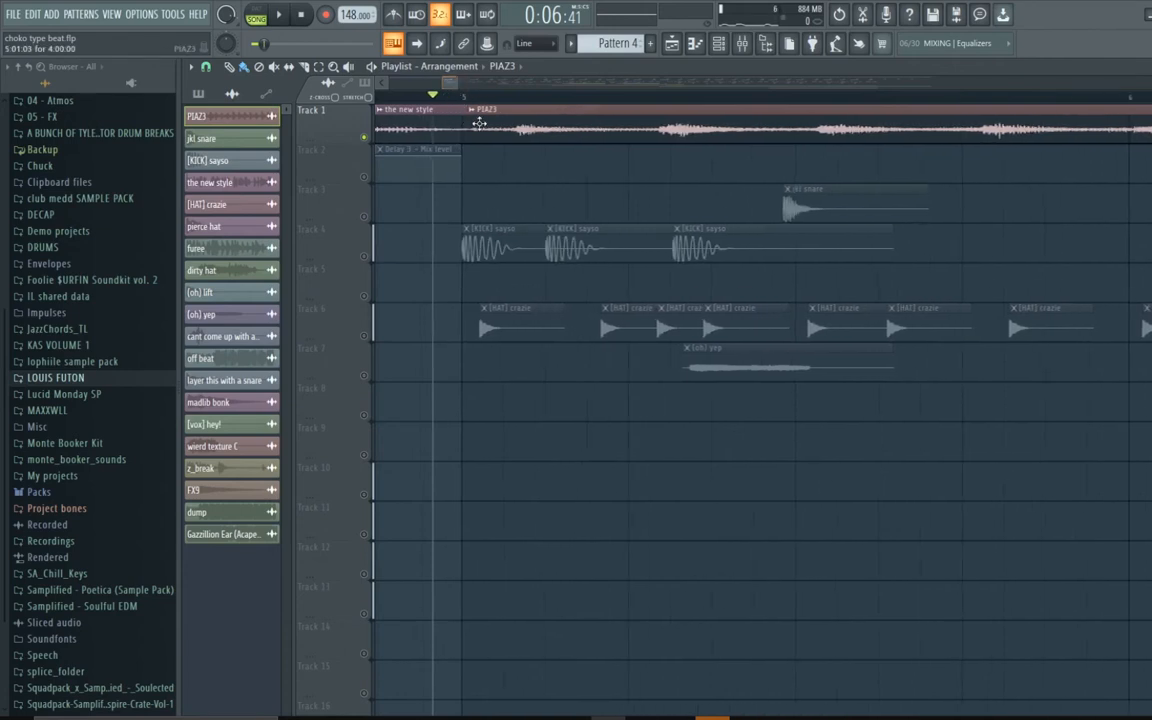
Turn off the Track 1 solo and briefly play the full beat from just ahead of bar 5
left_click(364, 177, "ctrl")
left_click(364, 178, "ctrl")
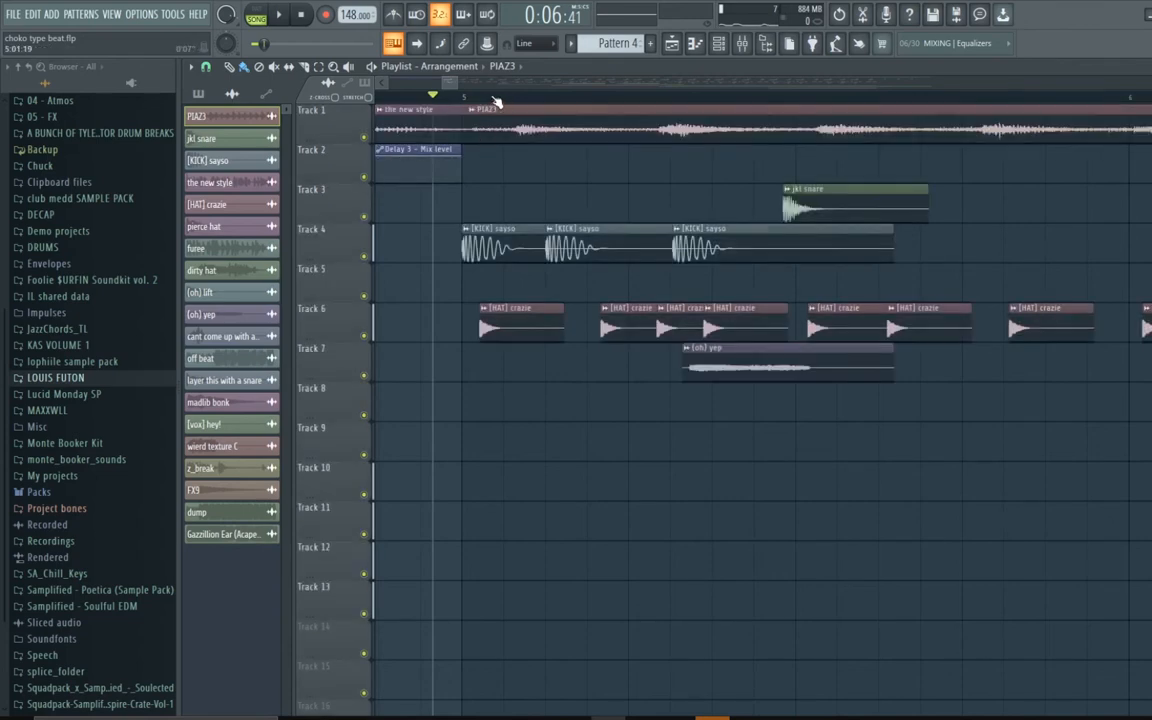
mouse_move(455, 88)
left_mouse_down()
mouse_move(534, 104)
mouse_move(455, 107)
left_mouse_up()
key("space")
key("space")
Review the playlist's snap to grid choices and keep it at (none)
left_click(206, 66)
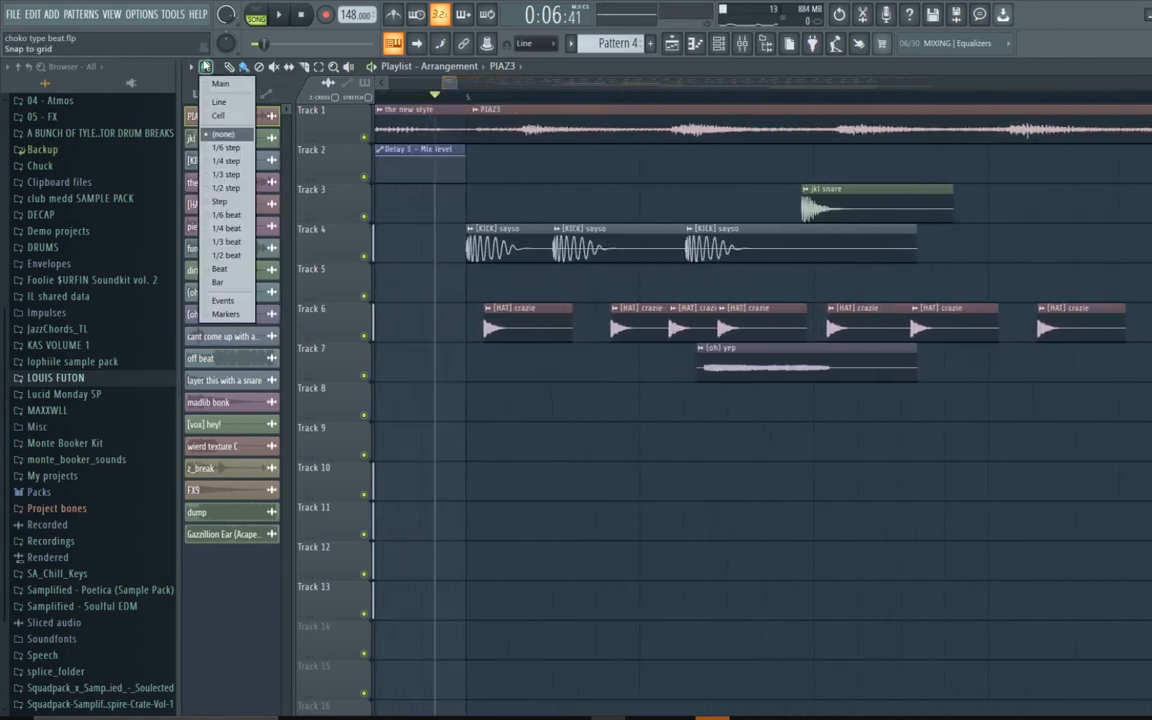
left_click(207, 134)
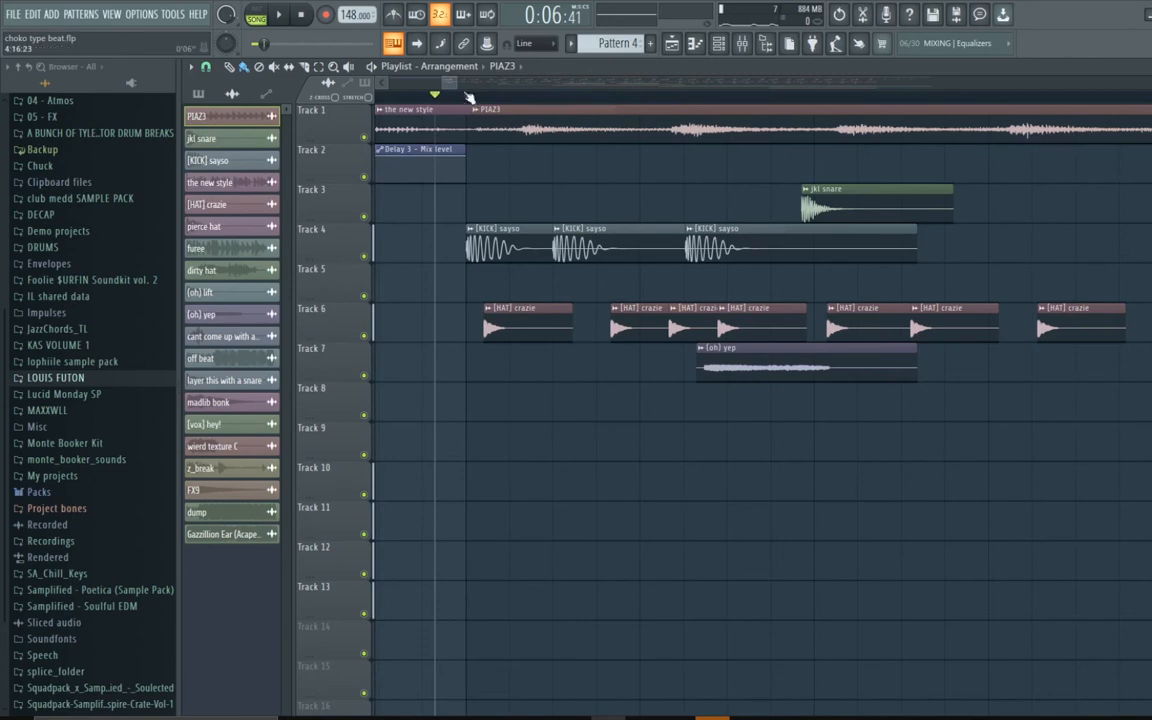
Place the playhead right before bar 5 and survey the arrangement through bar 18
mouse_move(456, 83)
left_mouse_down()
mouse_move(511, 83)
mouse_move(445, 100)
mouse_move(540, 97)
mouse_move(532, 113)
mouse_move(350, 110)
mouse_move(557, 105)
left_mouse_up()
scroll(502, 91, "right", 3)
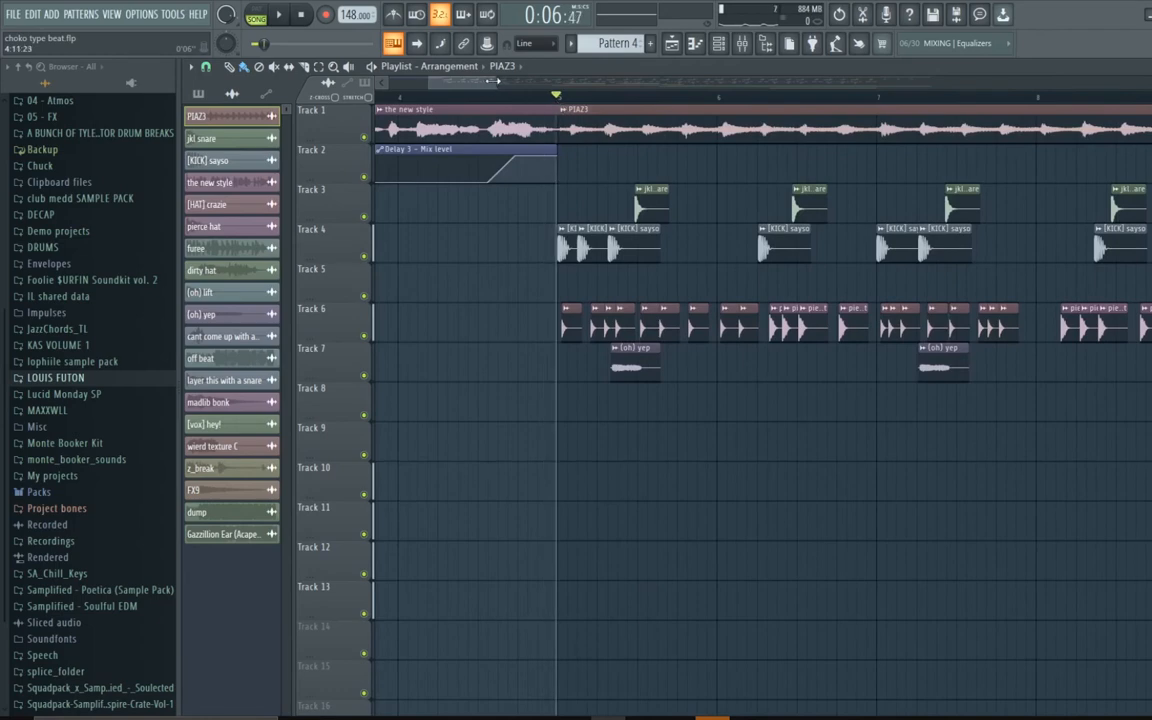
left_click_drag(493, 81, 571, 87)
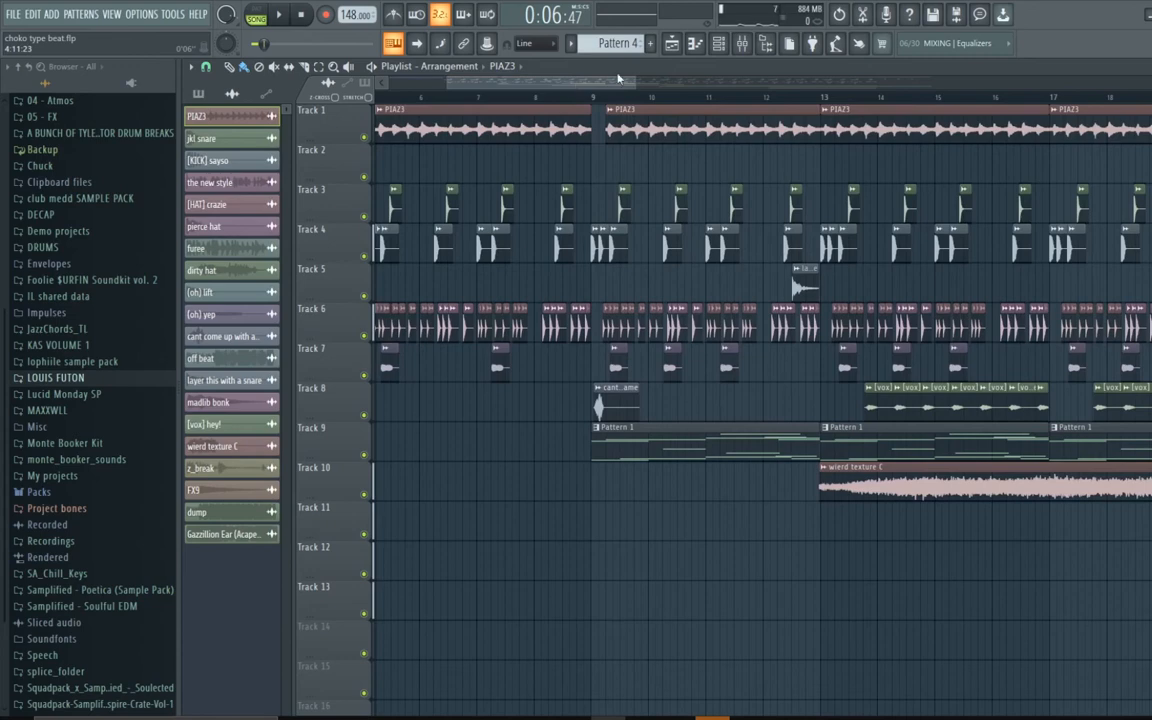
Return the playhead to the start of the song and isolate Track 1 together with the Delay 3 mix level automation on Track 2
left_click_drag(634, 83, 478, 101)
left_click_drag(478, 101, 372, 100)
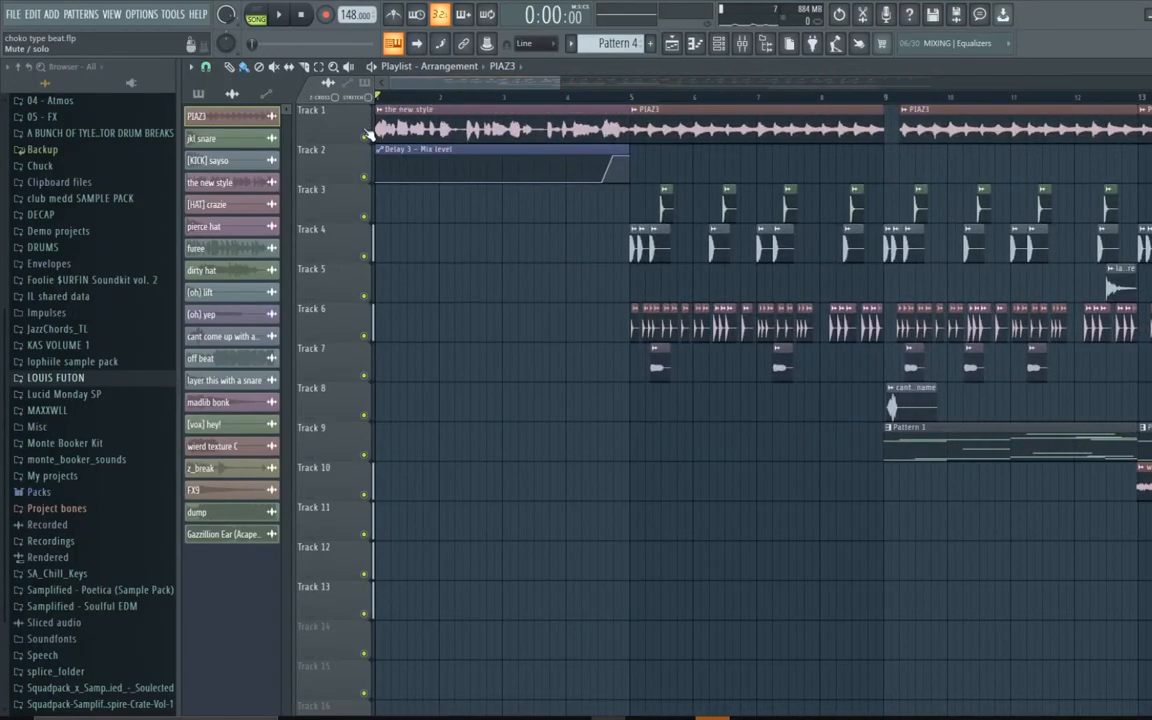
right_click(364, 137)
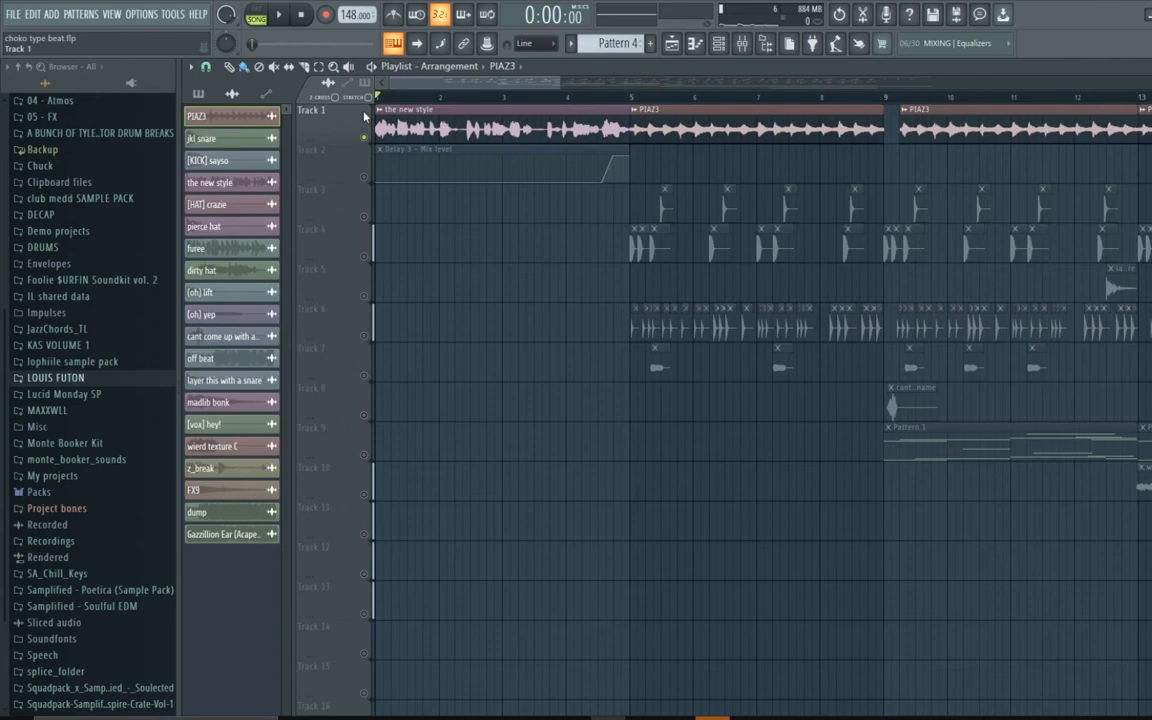
left_click(333, 163)
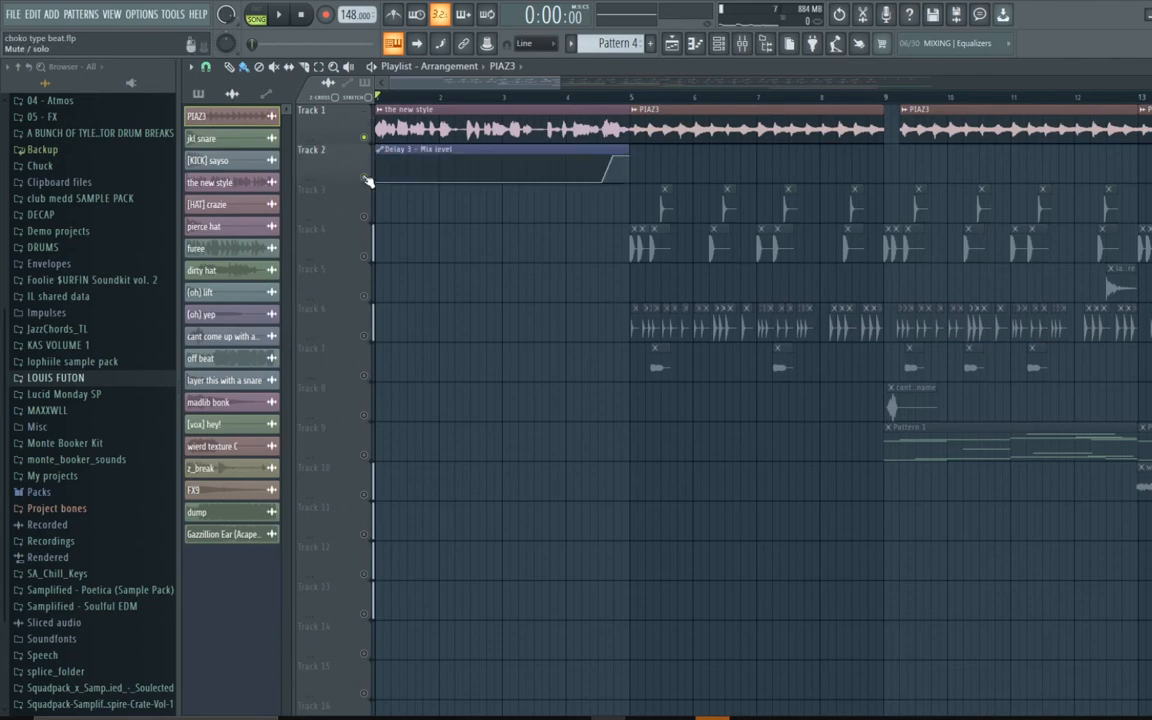
Review the channel settings of the new style sample and play the intro from the song start into the first PIAZ3 clip
mouse_move(573, 103)
left_mouse_down()
mouse_move(581, 95)
mouse_move(372, 88)
left_mouse_up()
left_click(210, 182)
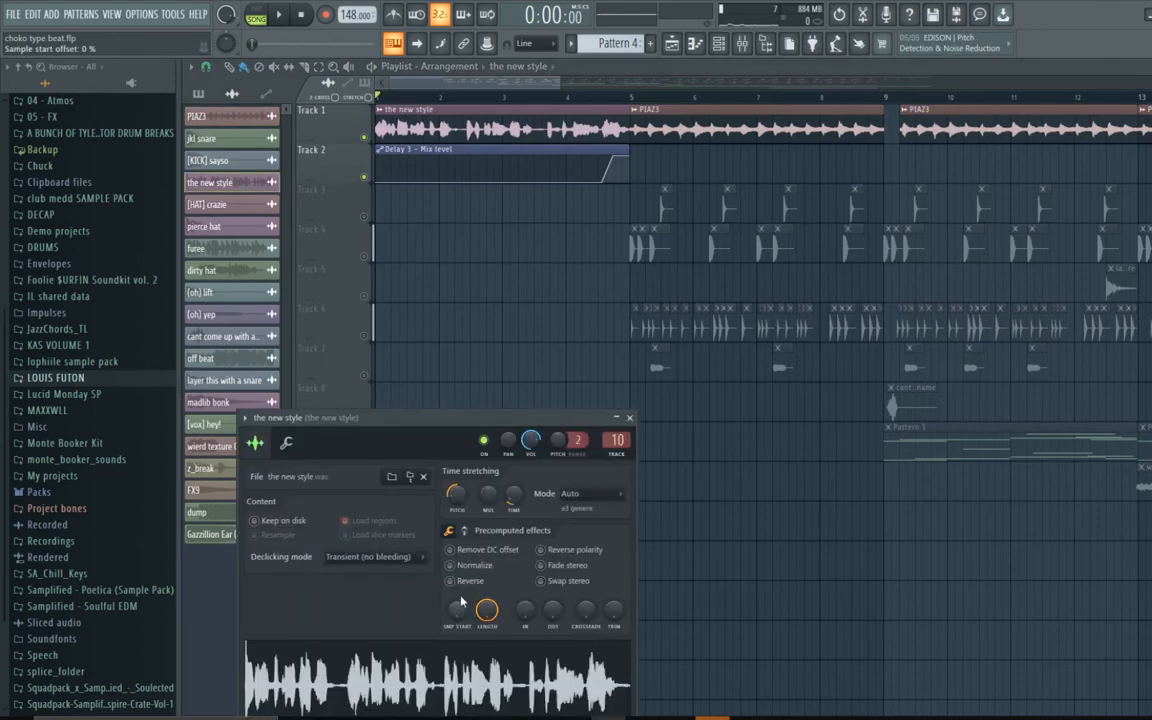
left_click(629, 417)
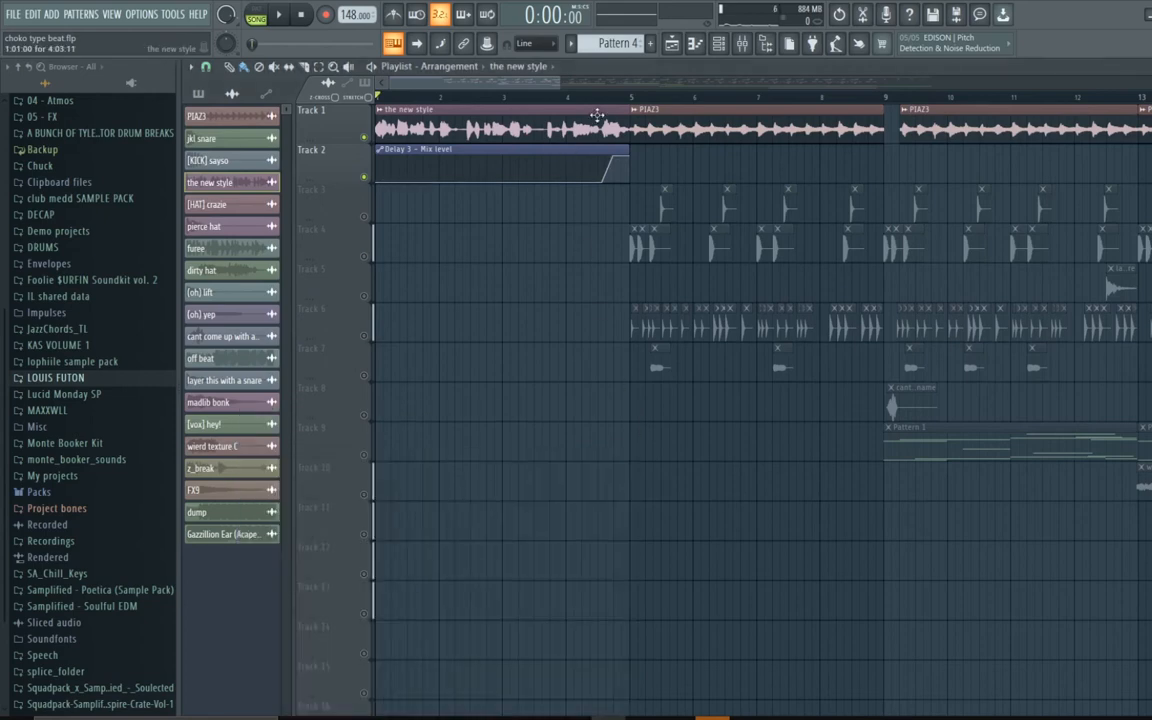
key("space")
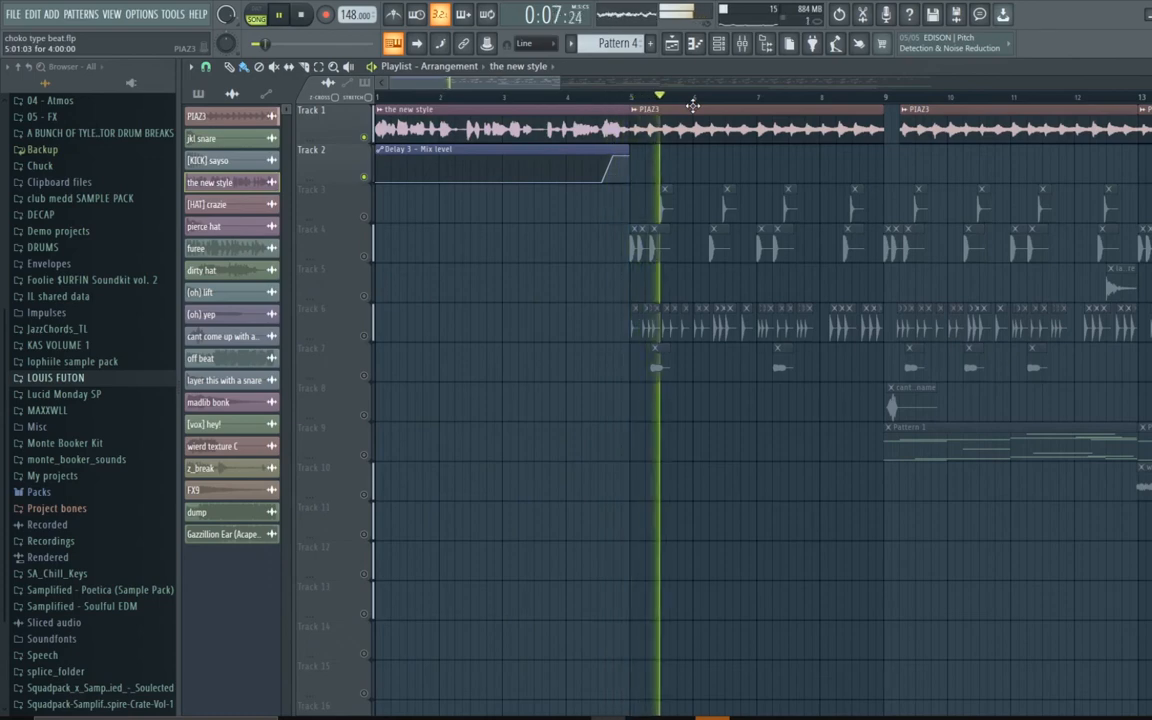
key("space")
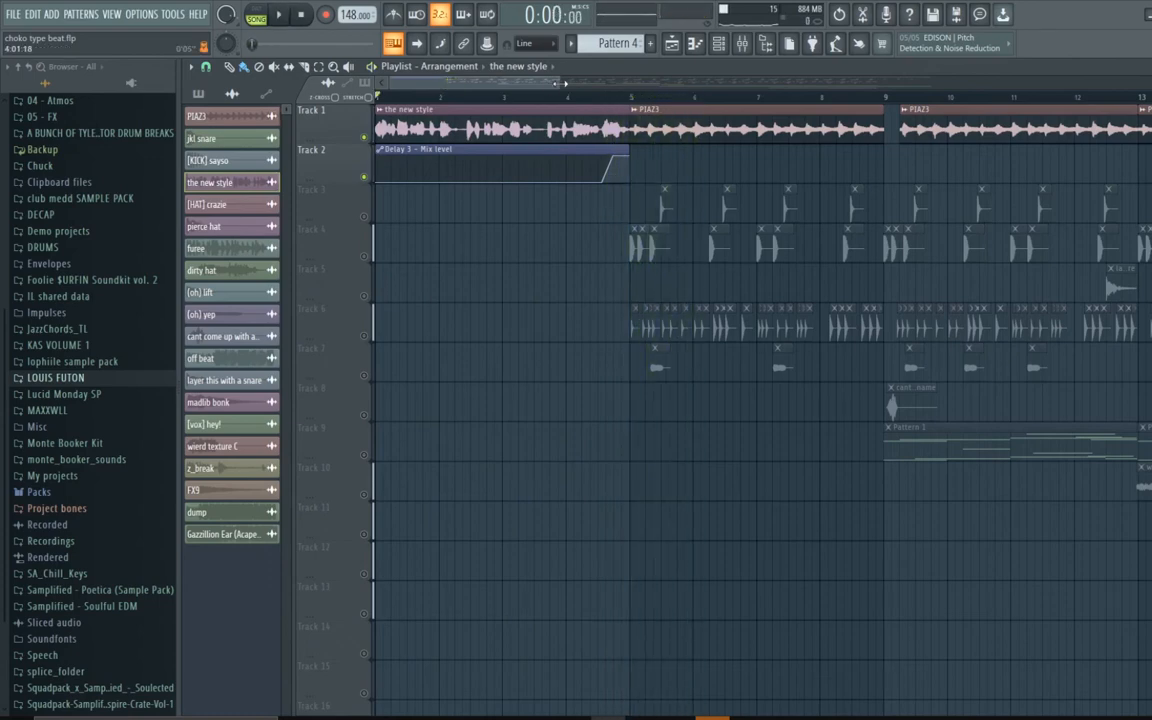
Place the playhead late in bar 4 and try turning down the delay time in Fruity Delay 3 on the new style mixer insert
scroll(543, 93, "up", 1)
mouse_move(641, 98)
left_mouse_down()
mouse_move(629, 99)
mouse_move(661, 100)
mouse_move(623, 99)
left_mouse_up()
left_click(743, 47)
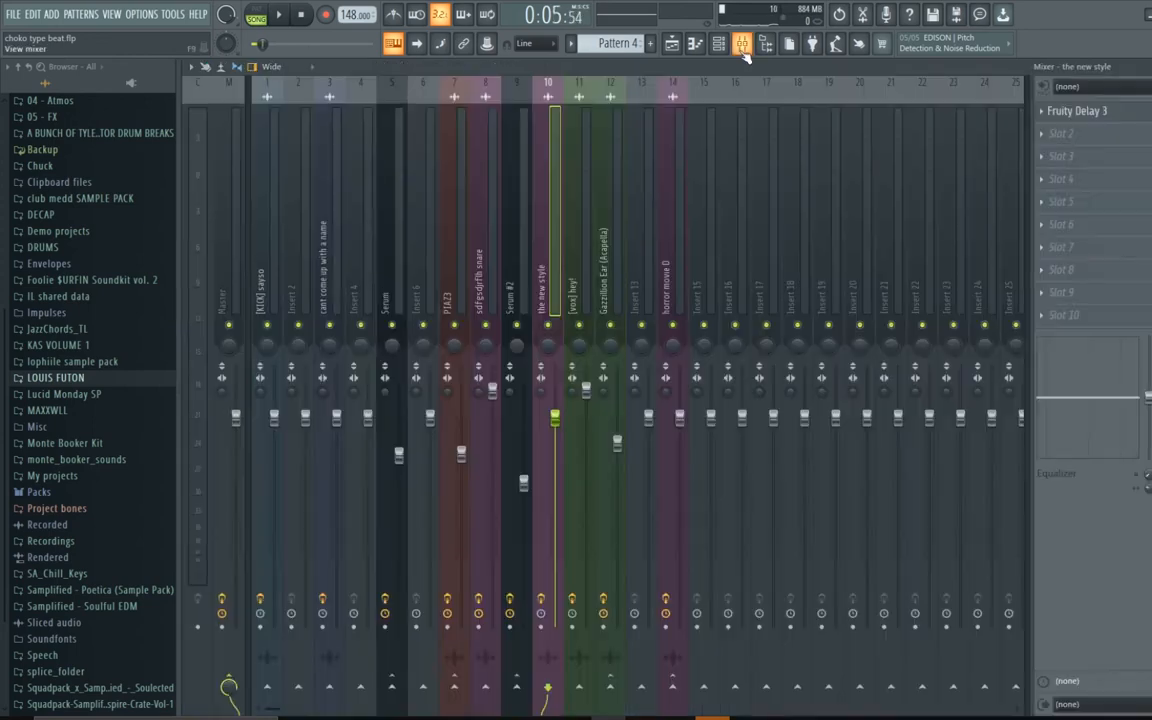
left_click(1070, 110)
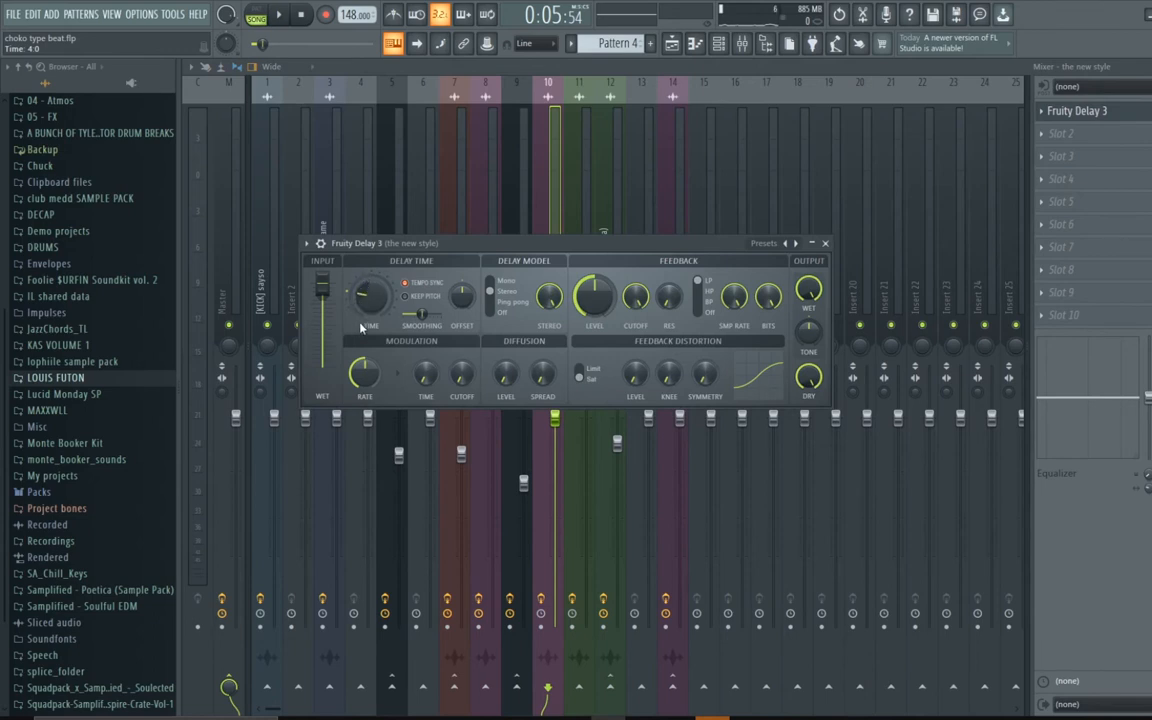
left_click_drag(370, 314, 370, 350)
Play the transition from bar 4 into bar 5 while watching the mixer levels, and reopen Fruity Delay 3 on the new style insert
left_click(716, 38)
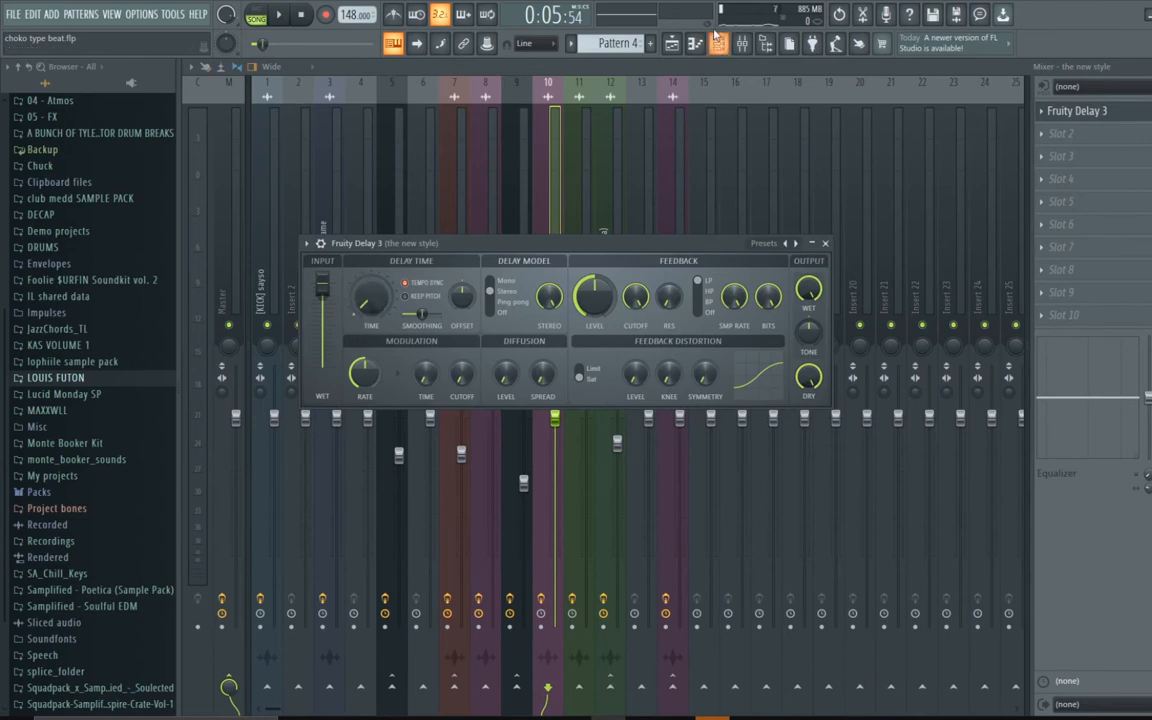
left_click(671, 44)
key("space")
left_click(742, 45)
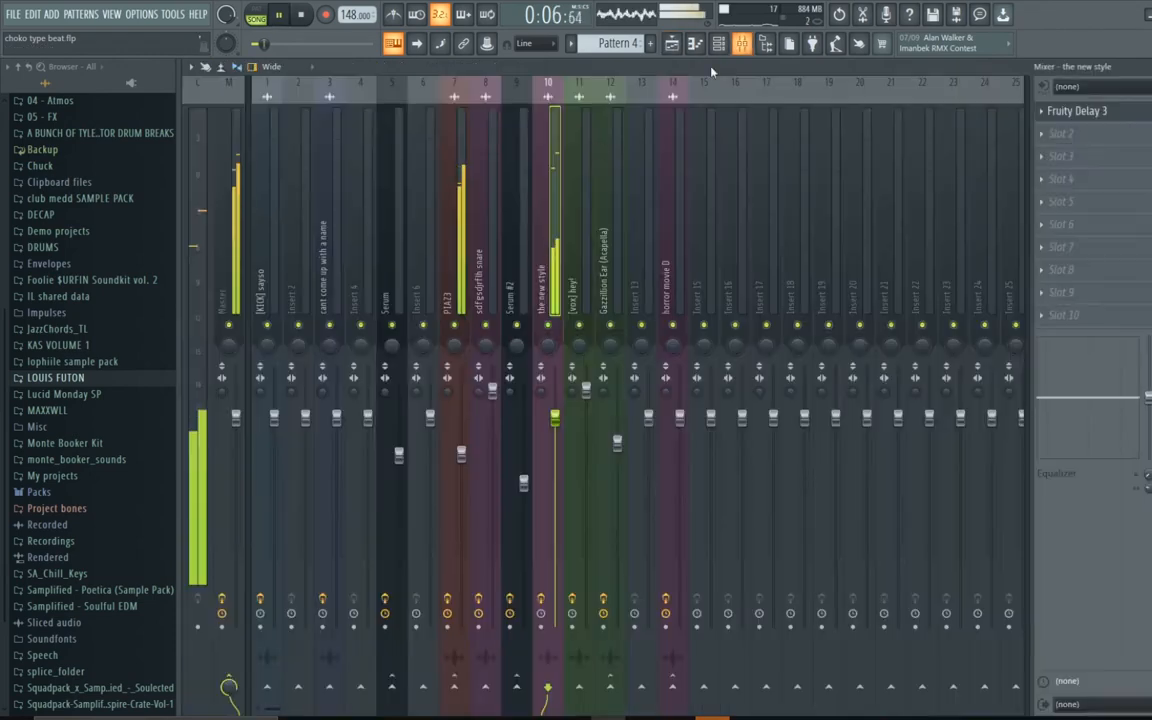
left_click(1075, 110)
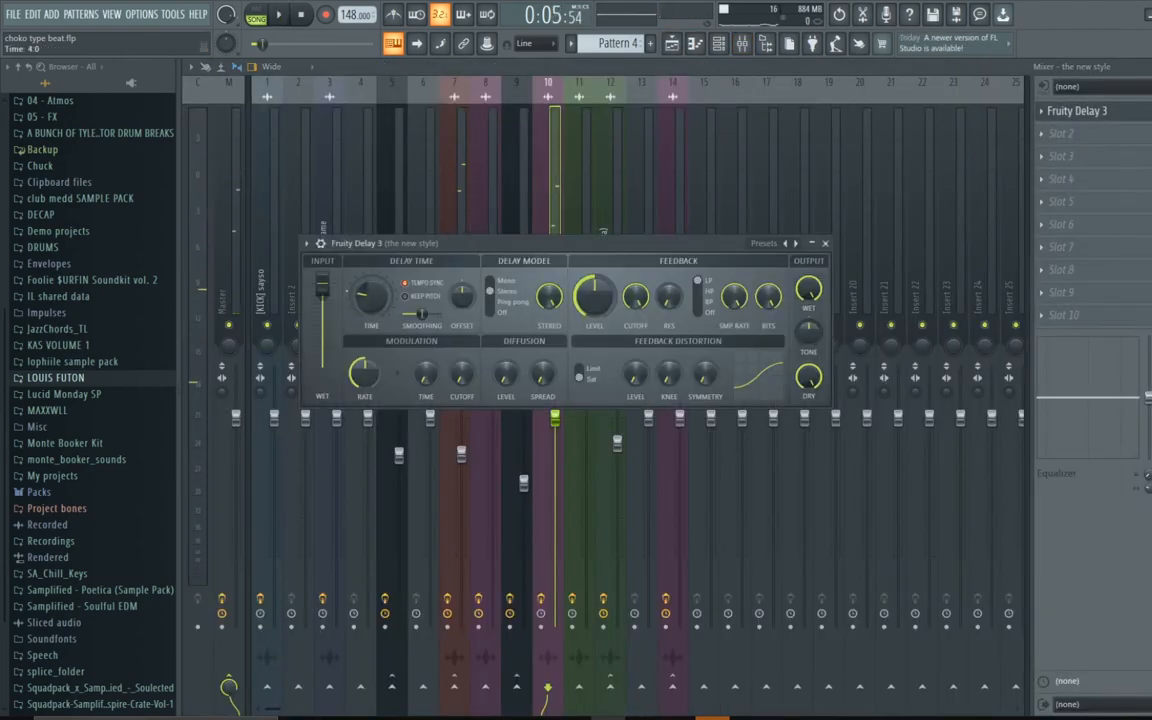
Audition the transition with a varied Fruity Delay 3 time, set the time to 4:0, and return to the playlist
key("space")
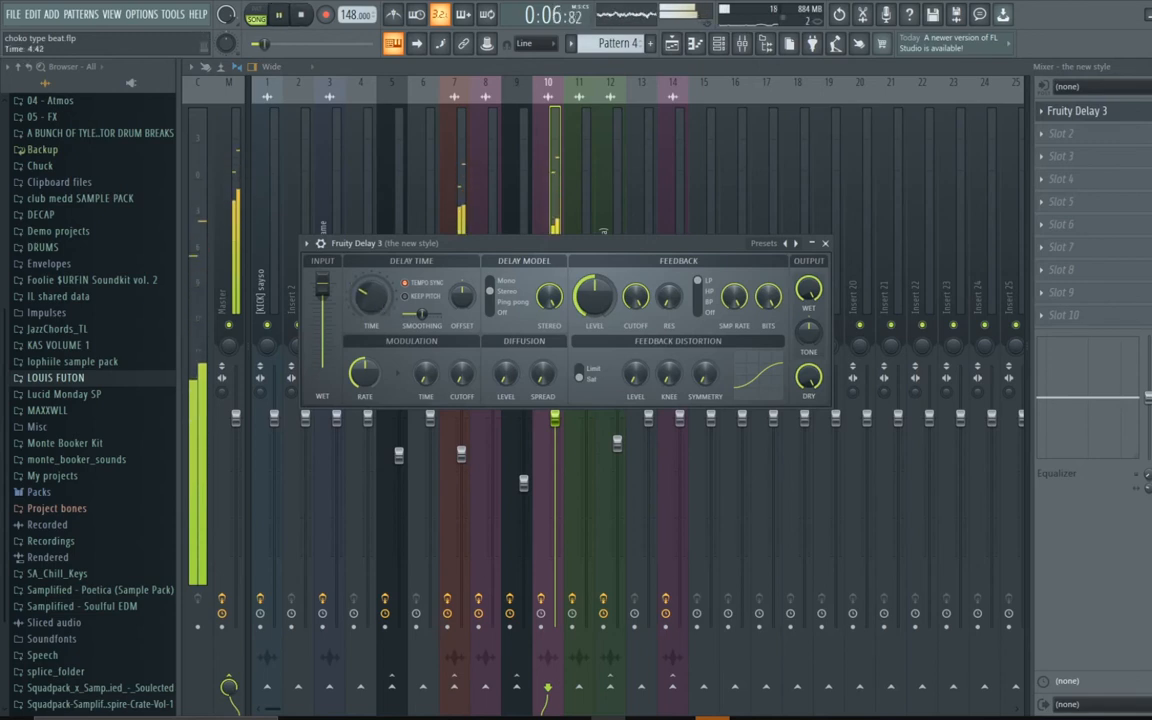
key("space")
left_click_drag(378, 298, 377, 301)
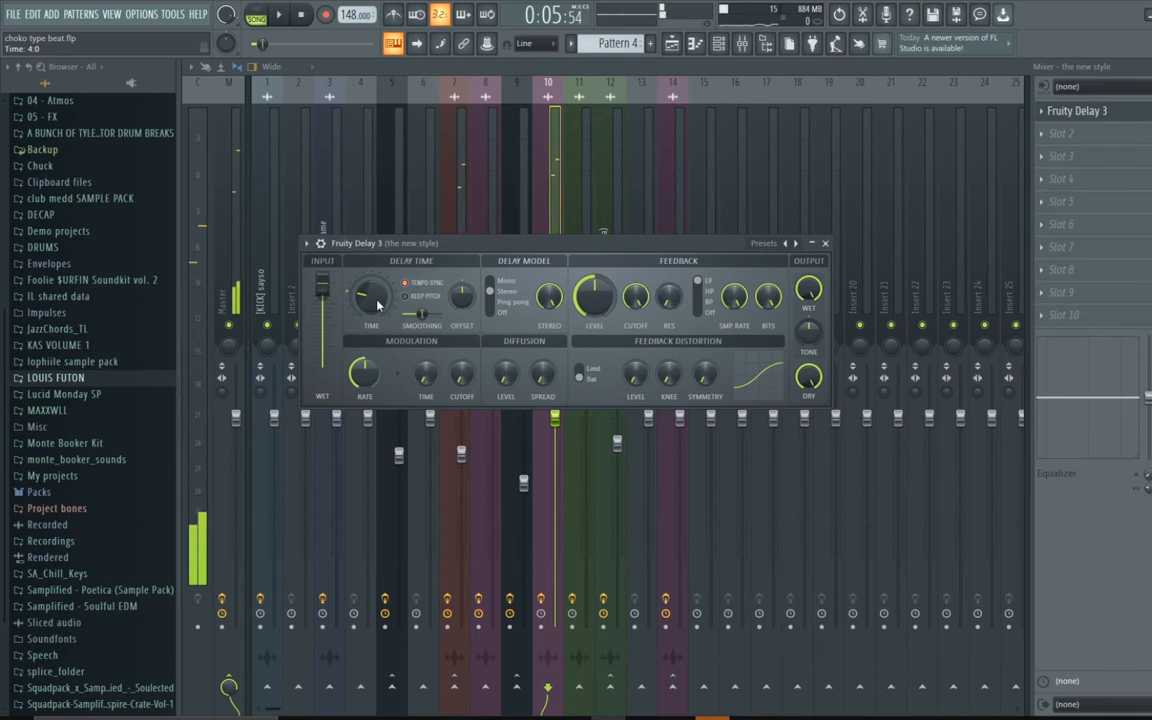
key("space")
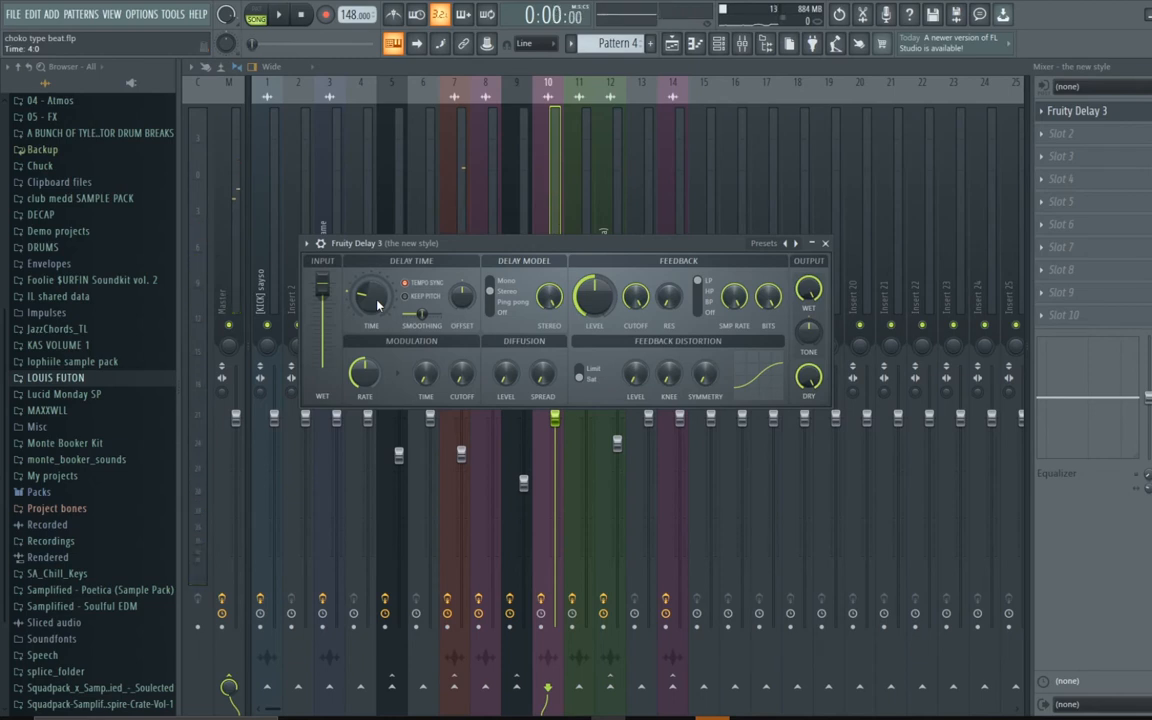
left_click(825, 243)
left_click(672, 43)
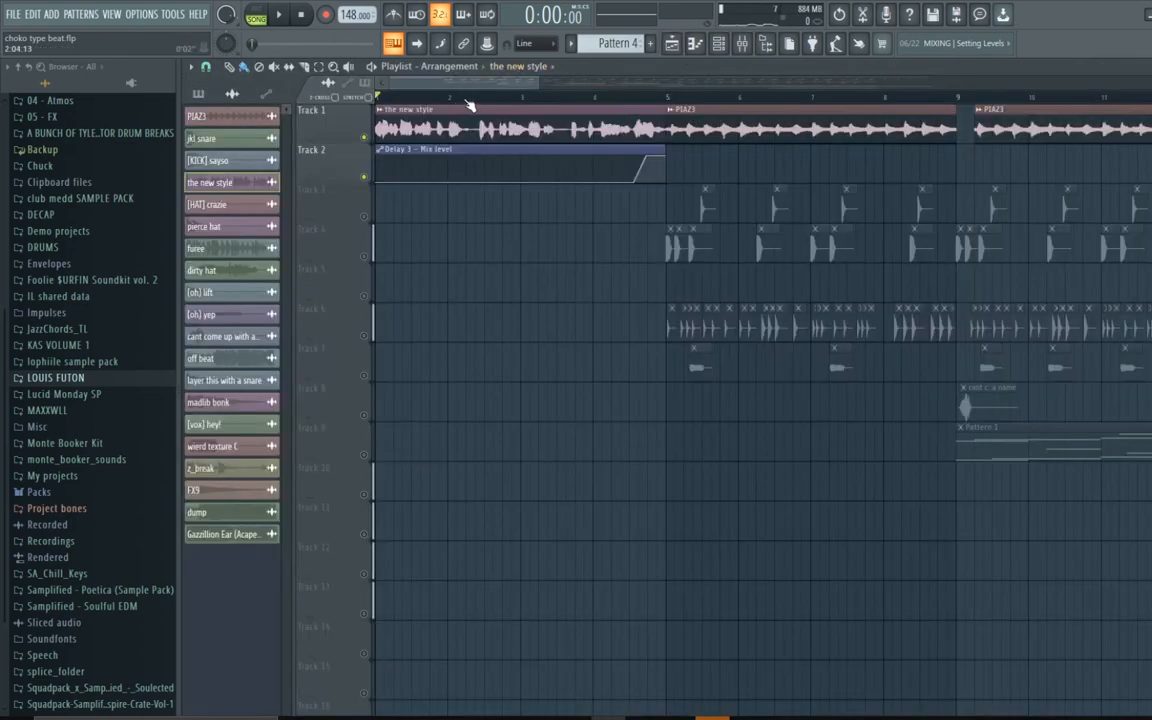
Place the playhead in bar 4 and unsolo Tracks 1 and 2 so that all playlist tracks are active
left_click_drag(470, 105, 240, 124)
left_click_drag(452, 86, 487, 112)
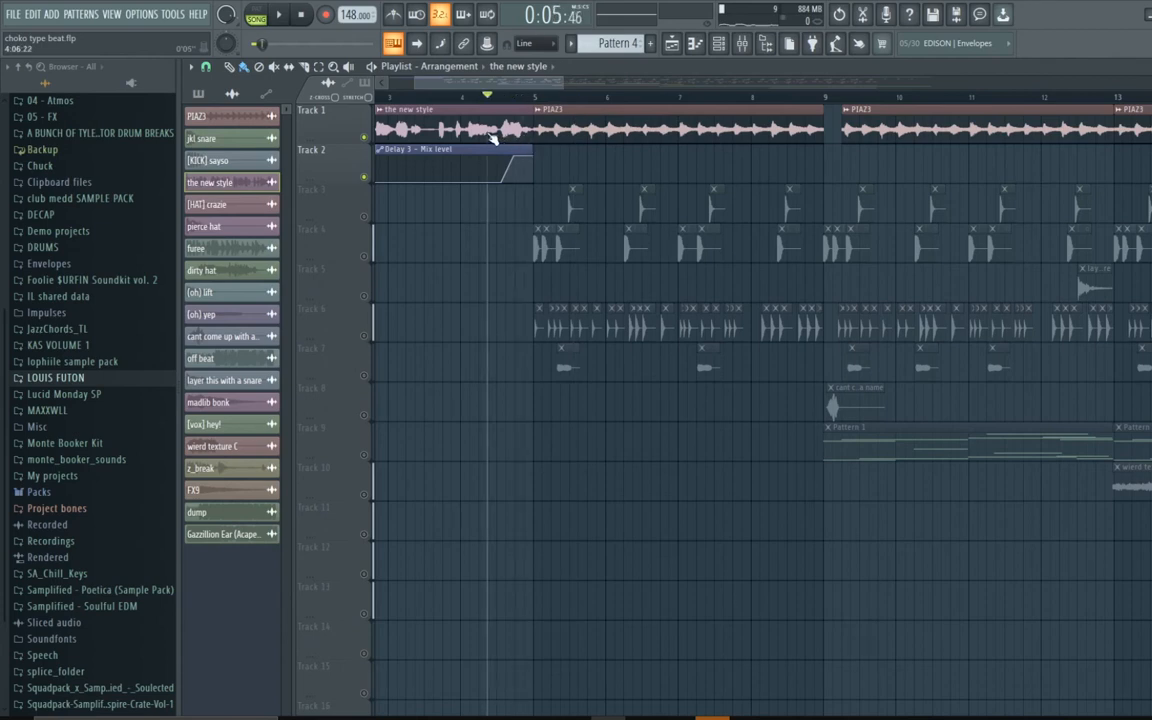
left_click(365, 179)
left_click(365, 179)
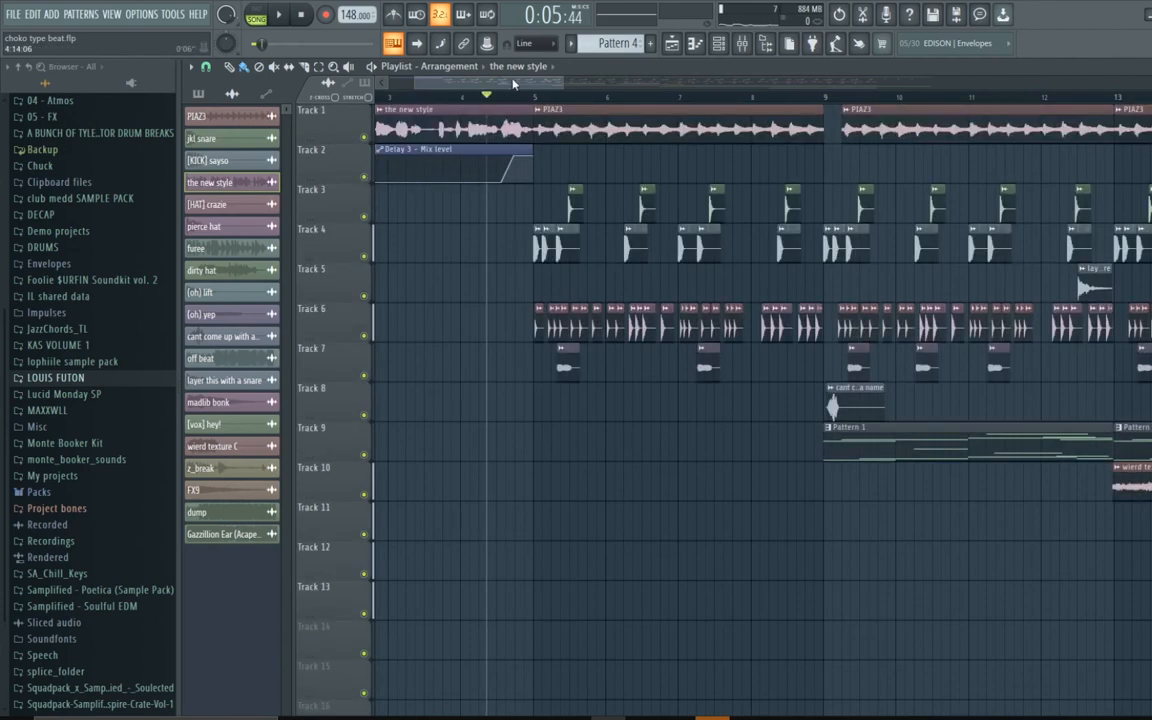
Briefly play the full mix from bar 4 and return the playhead to the start of the song
left_click_drag(514, 83, 427, 106)
key("space")
key("space")
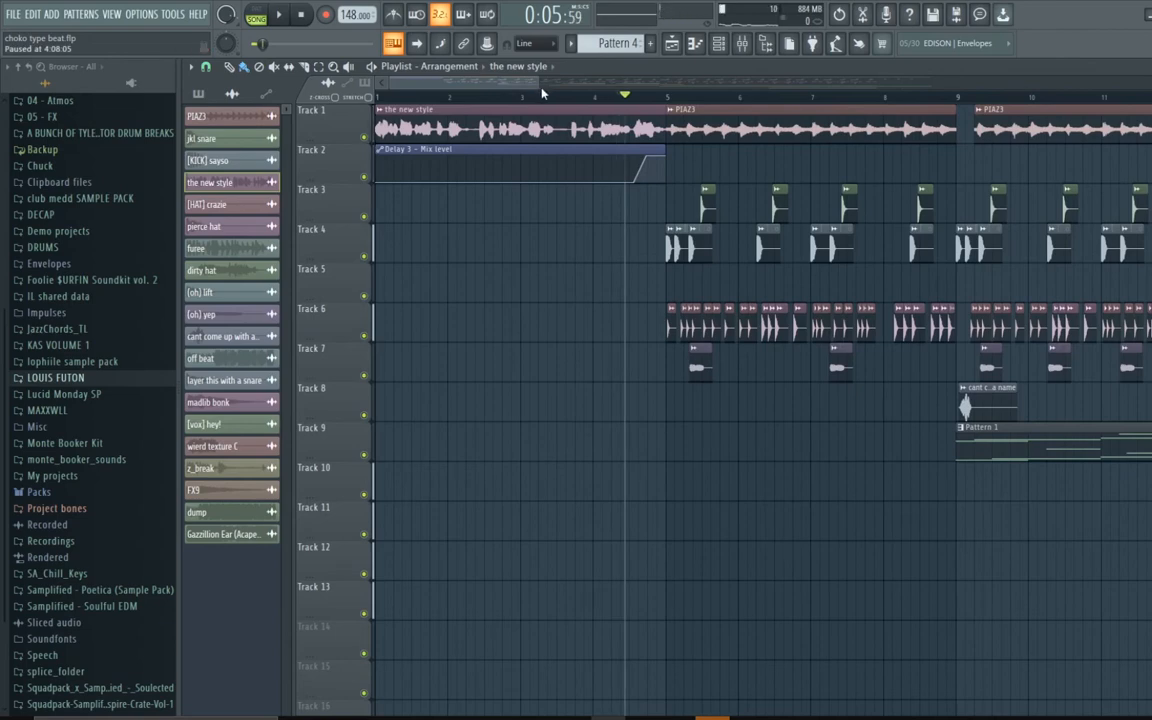
left_click_drag(540, 82, 548, 79)
key("space")
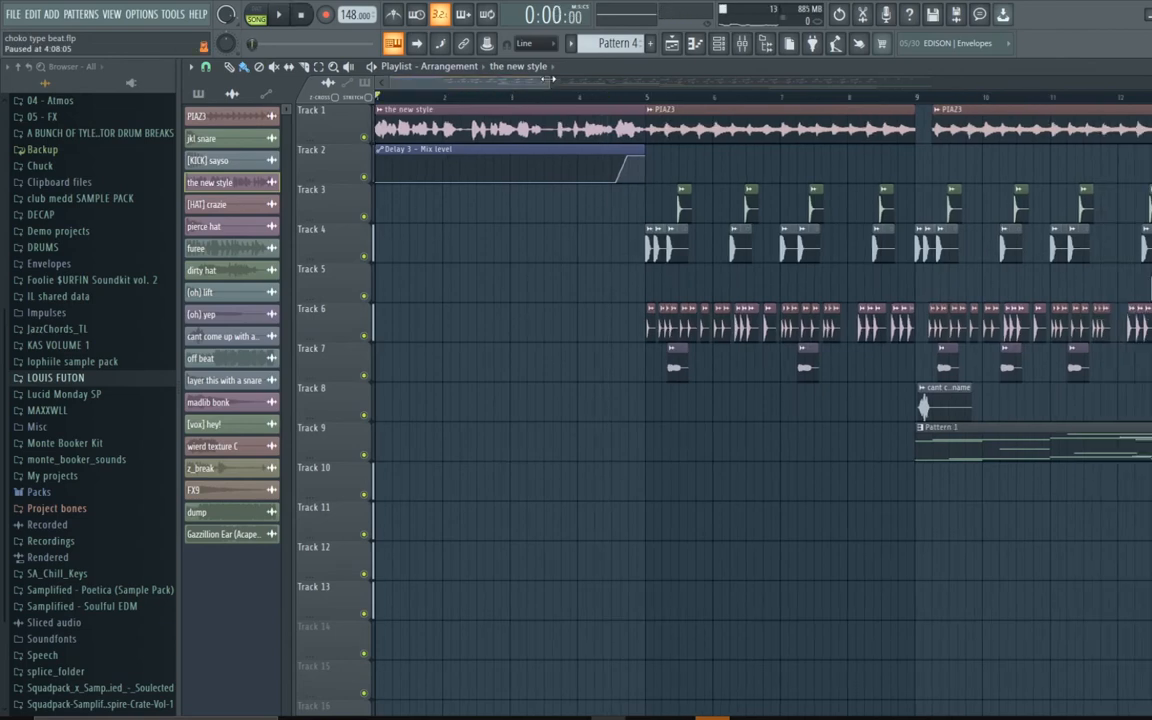
Play the full beat from the song start past bar 8 while following the arrangement, and stop playback
key("space")
scroll(591, 289, "down", 5)
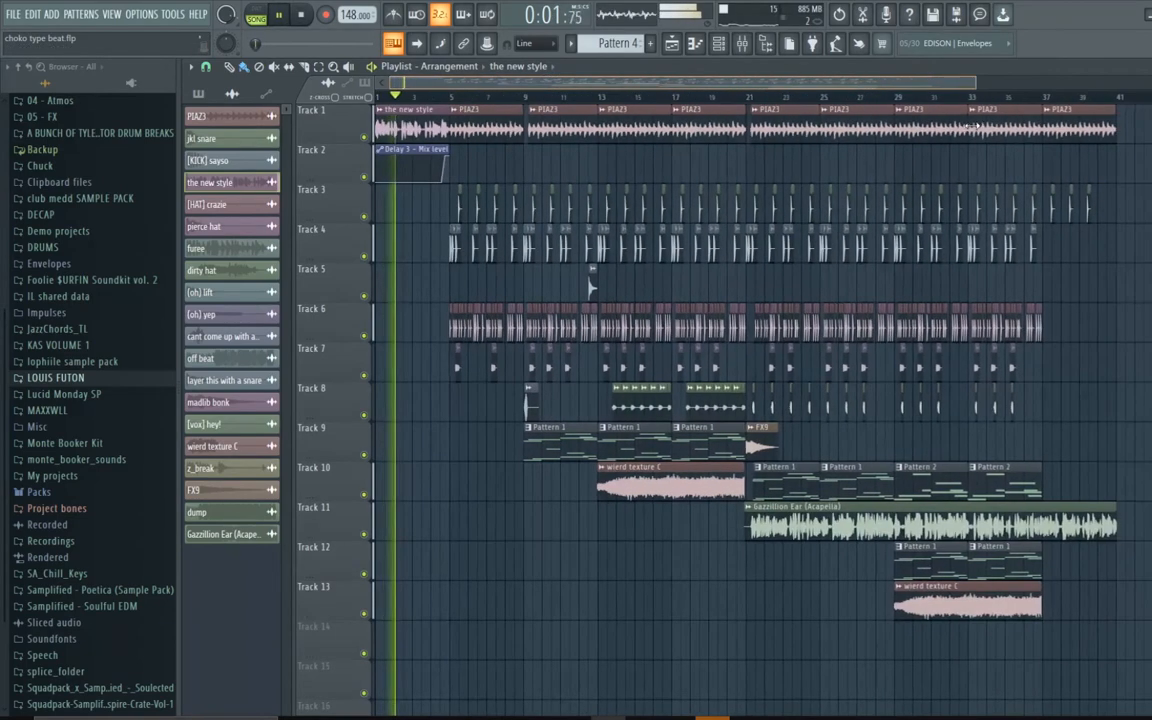
left_click_drag(972, 126, 598, 139)
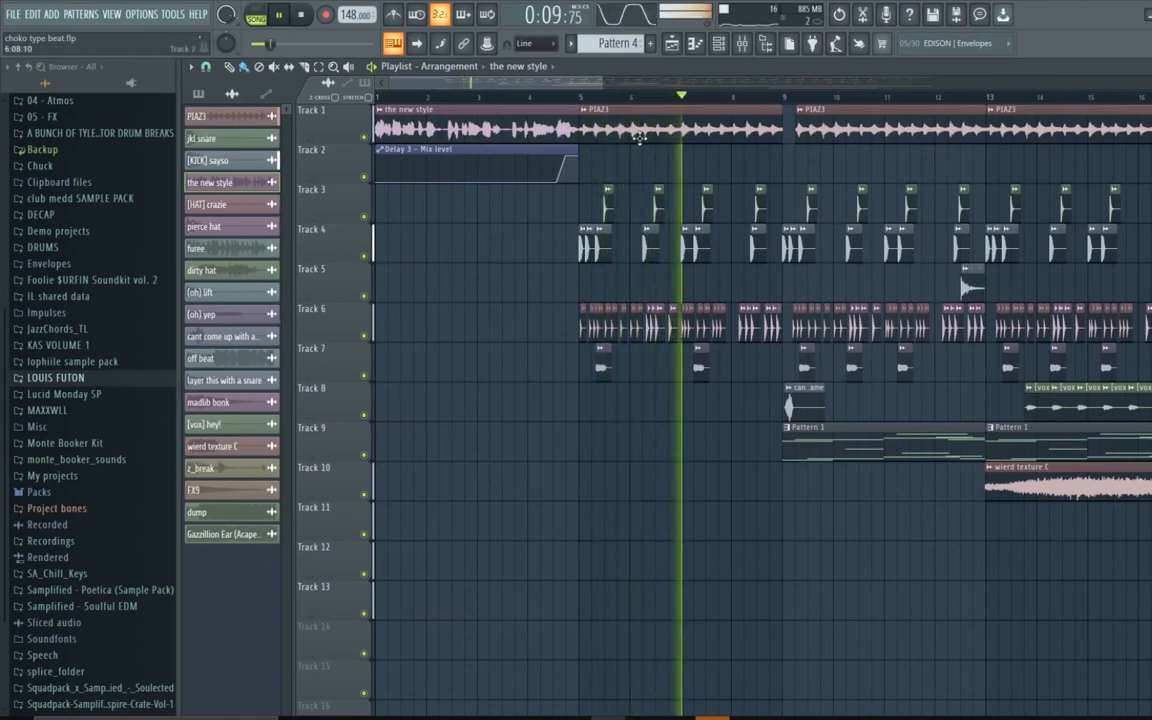
scroll(630, 130, "right", 4)
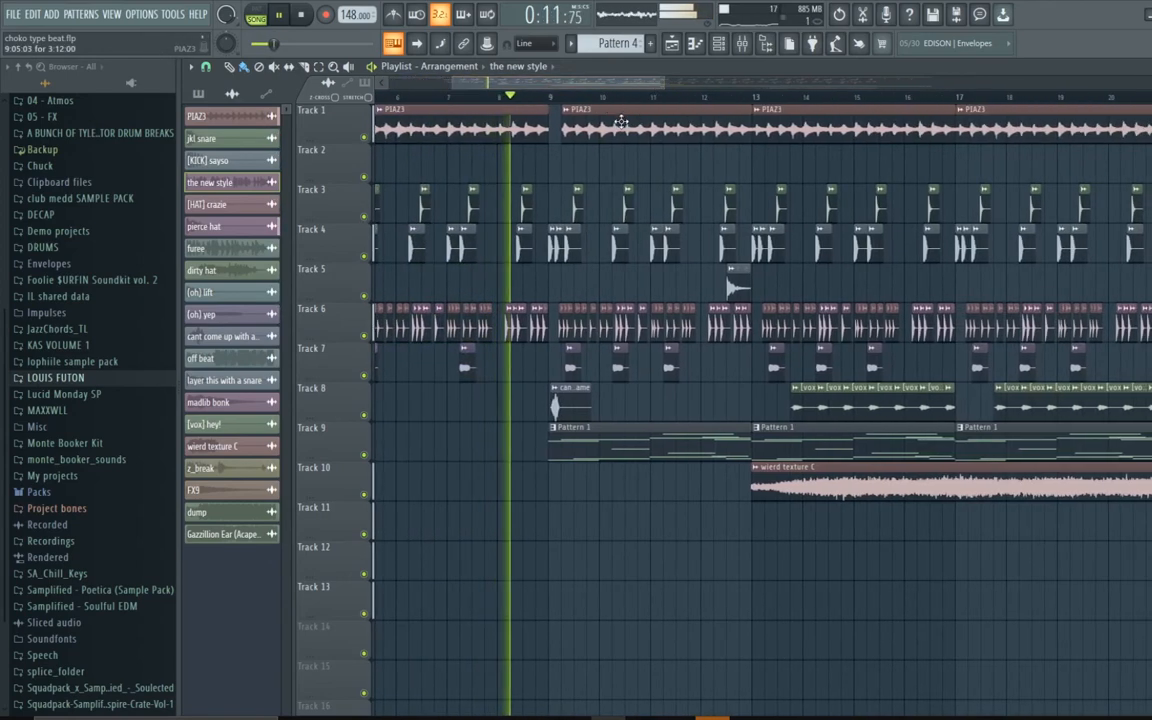
key("space")
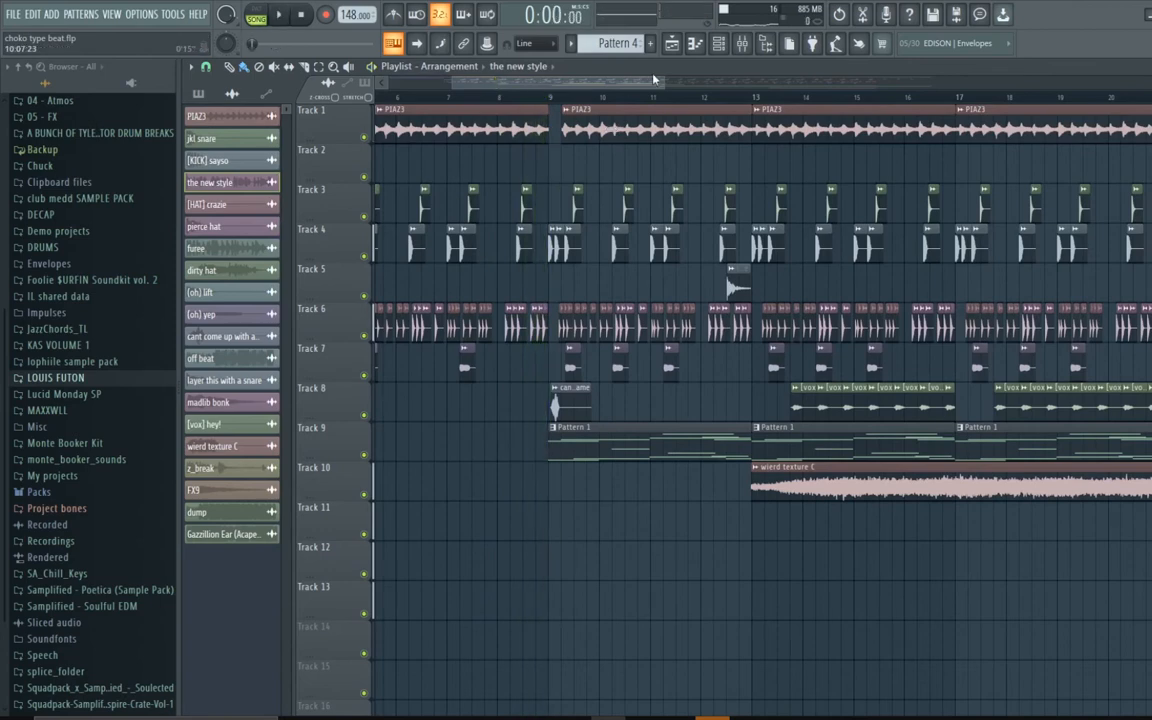
Solo Track 9, listen to its Pattern 1 clips from just before bar 9, and turn the solo off
left_click_drag(662, 79, 650, 82)
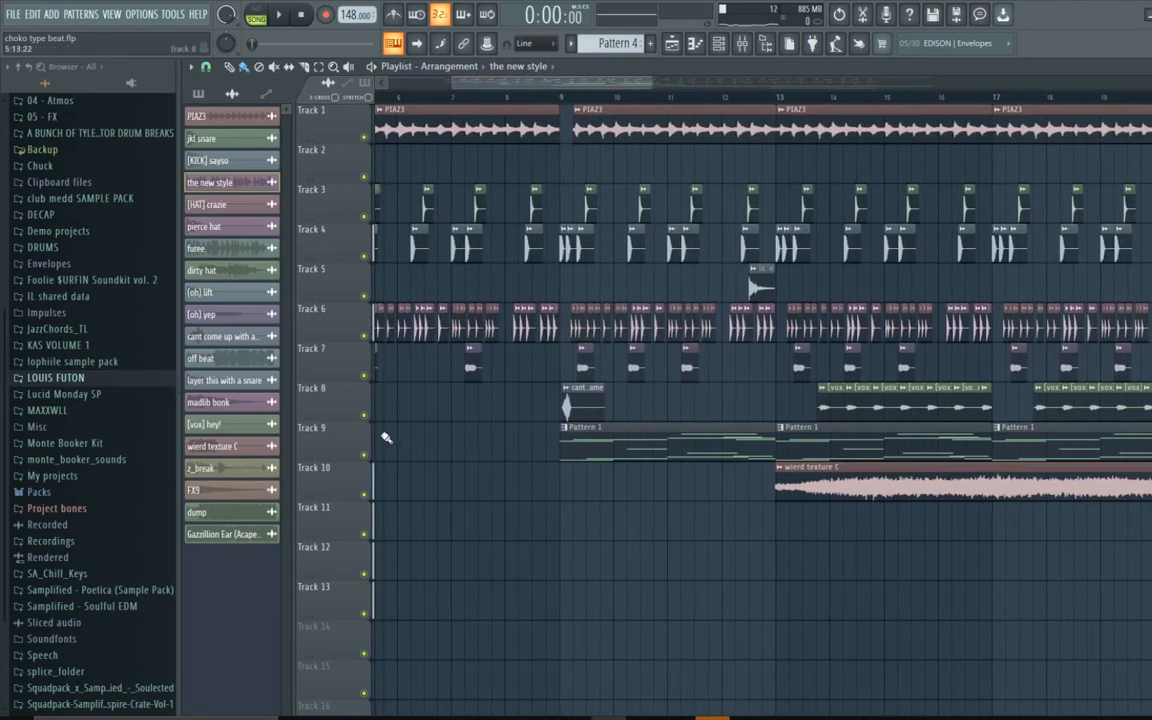
right_click(365, 456)
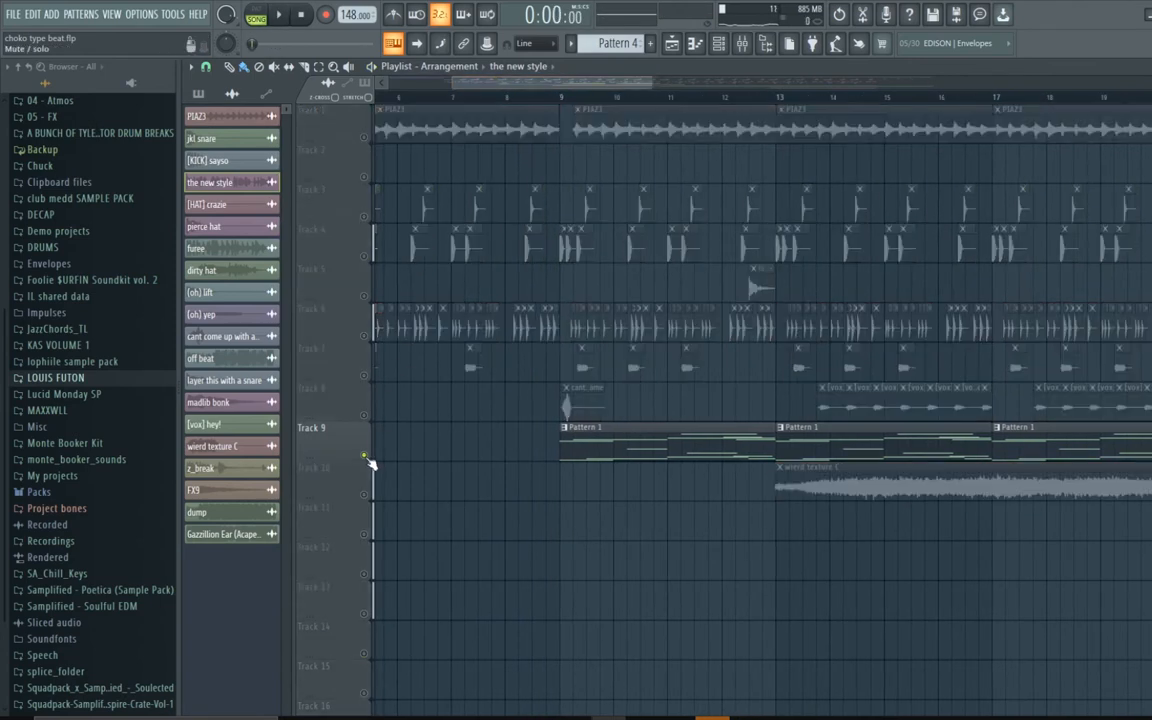
left_click(560, 97)
left_click_drag(560, 100, 556, 100)
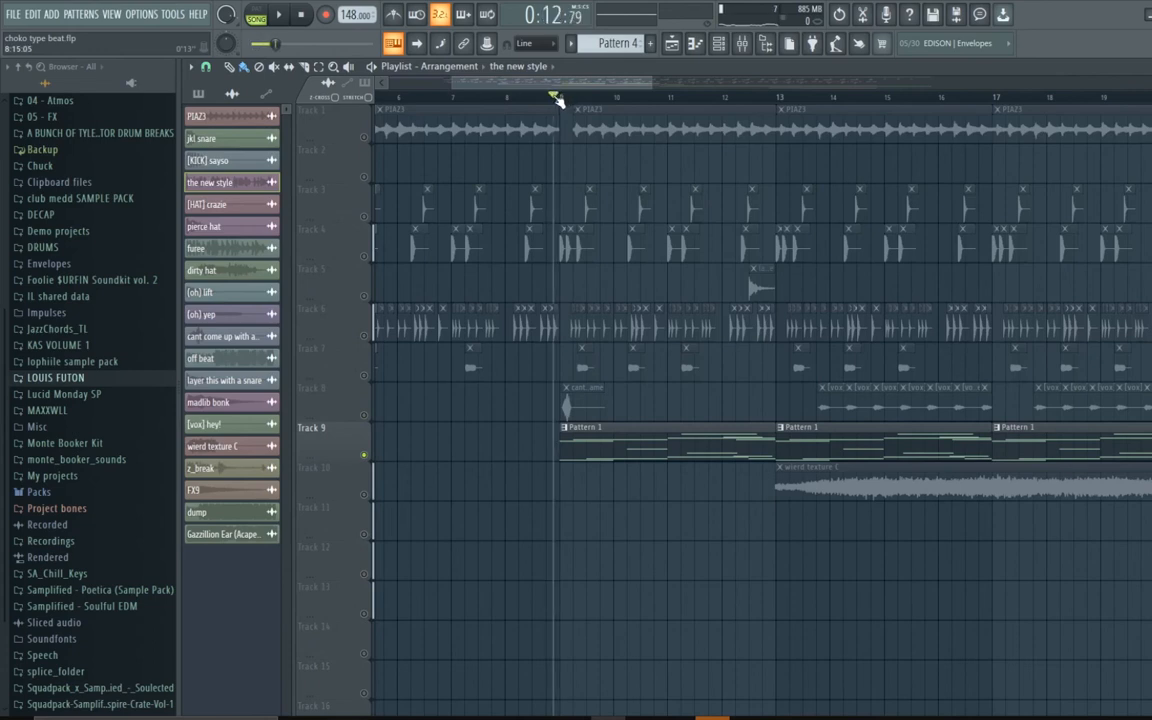
key("space")
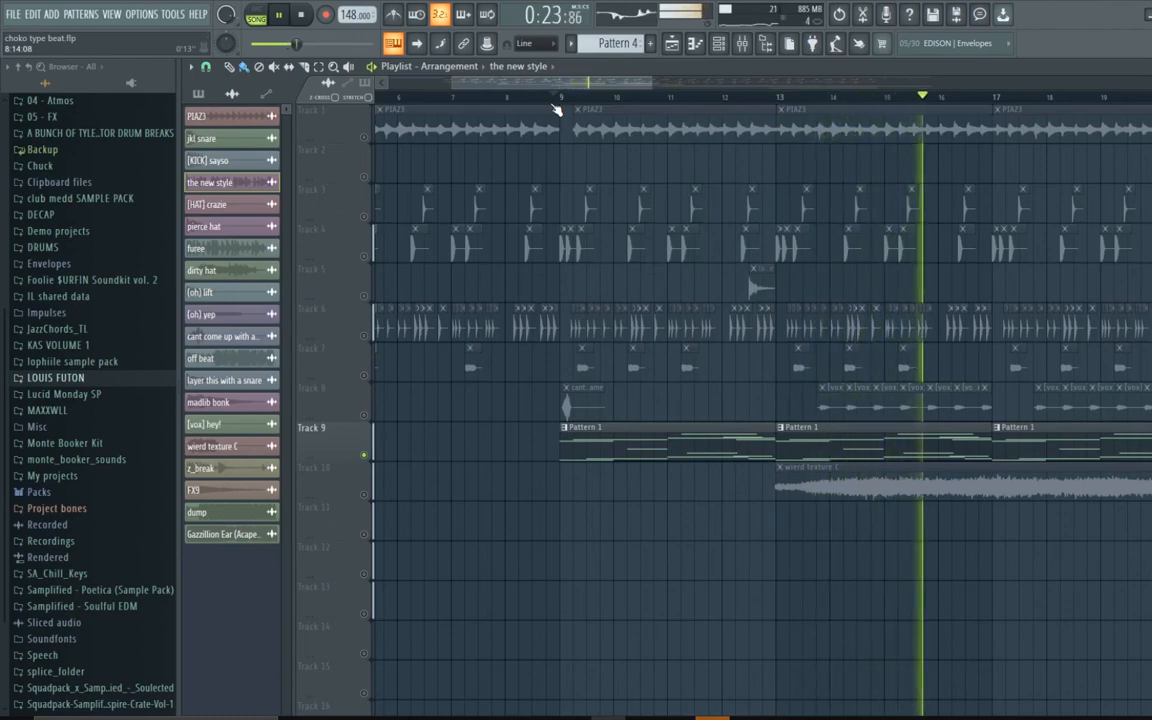
key("space")
right_click(368, 459)
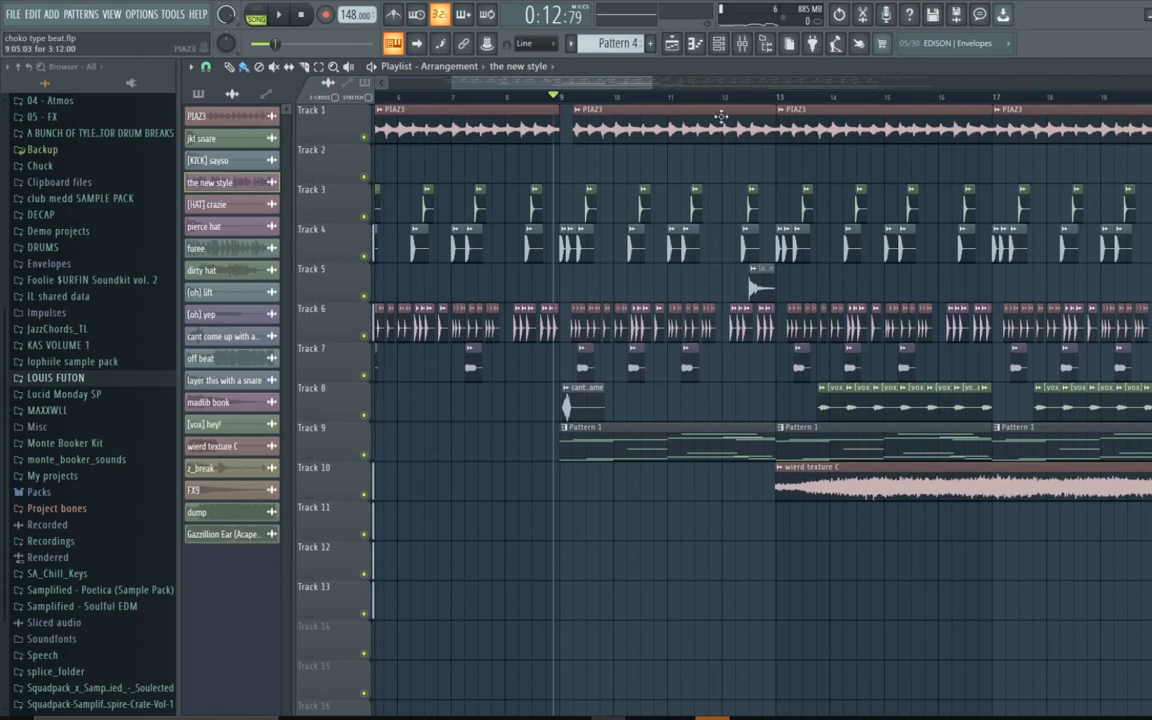
Solo the Serum insert in the mixer and briefly play it from just before bar 9
left_click(741, 46)
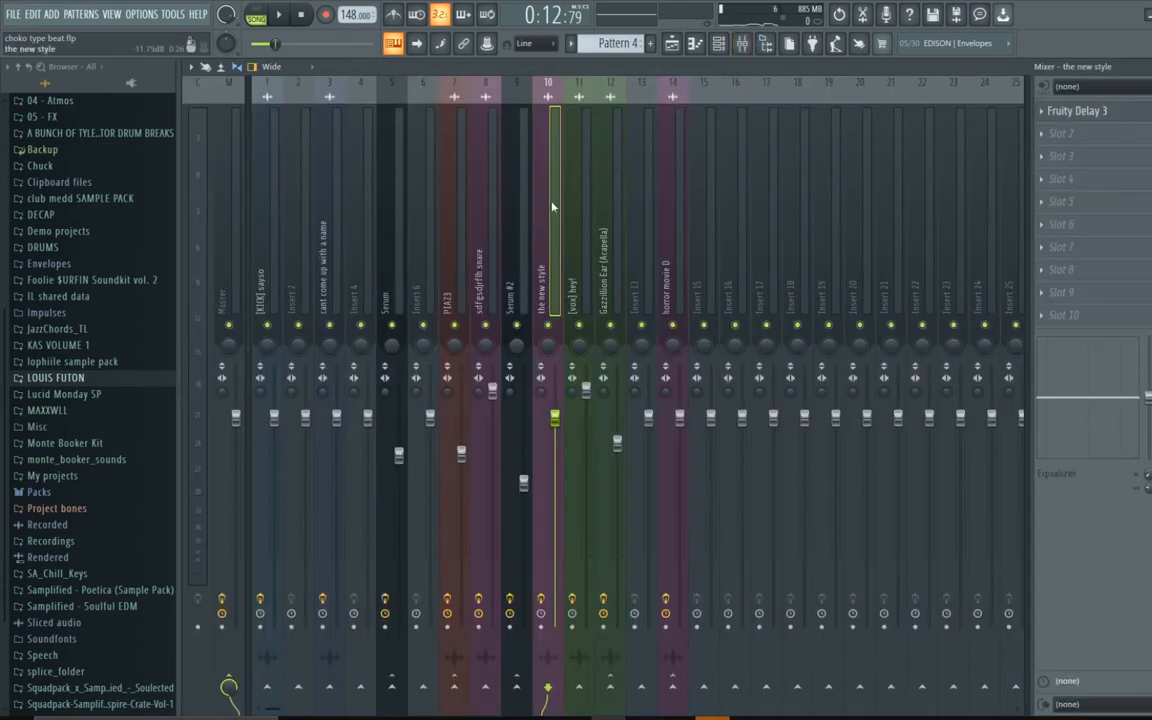
left_click(519, 236)
left_click(399, 255)
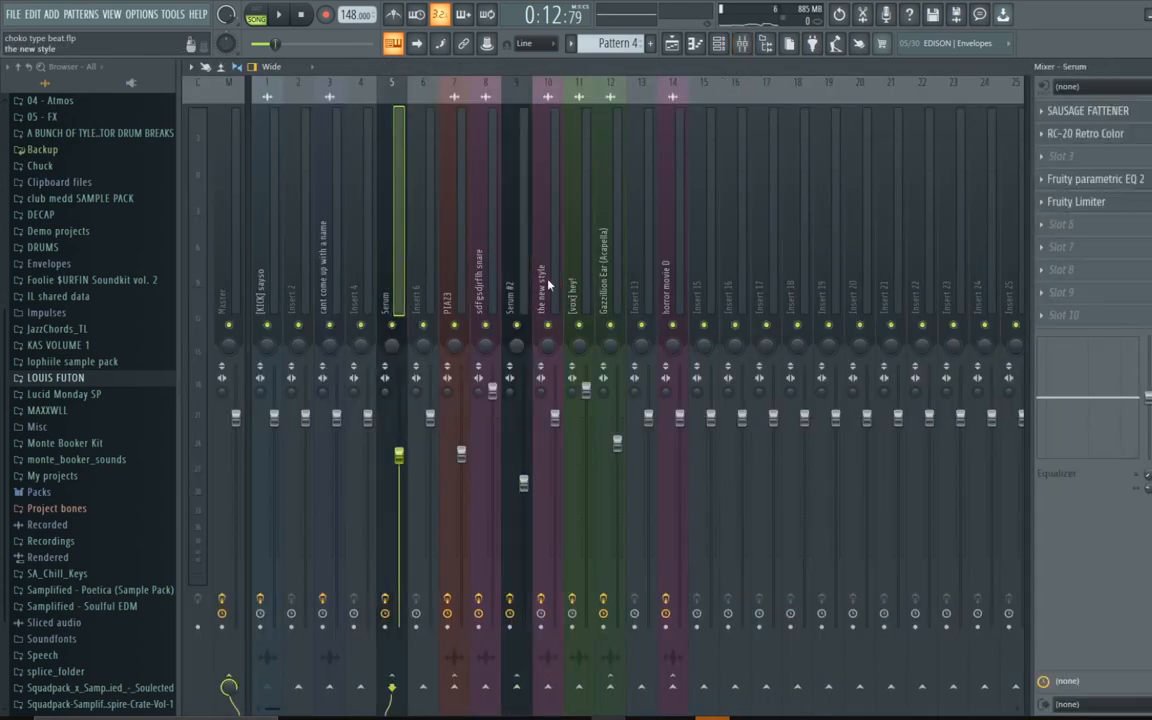
right_click(391, 325)
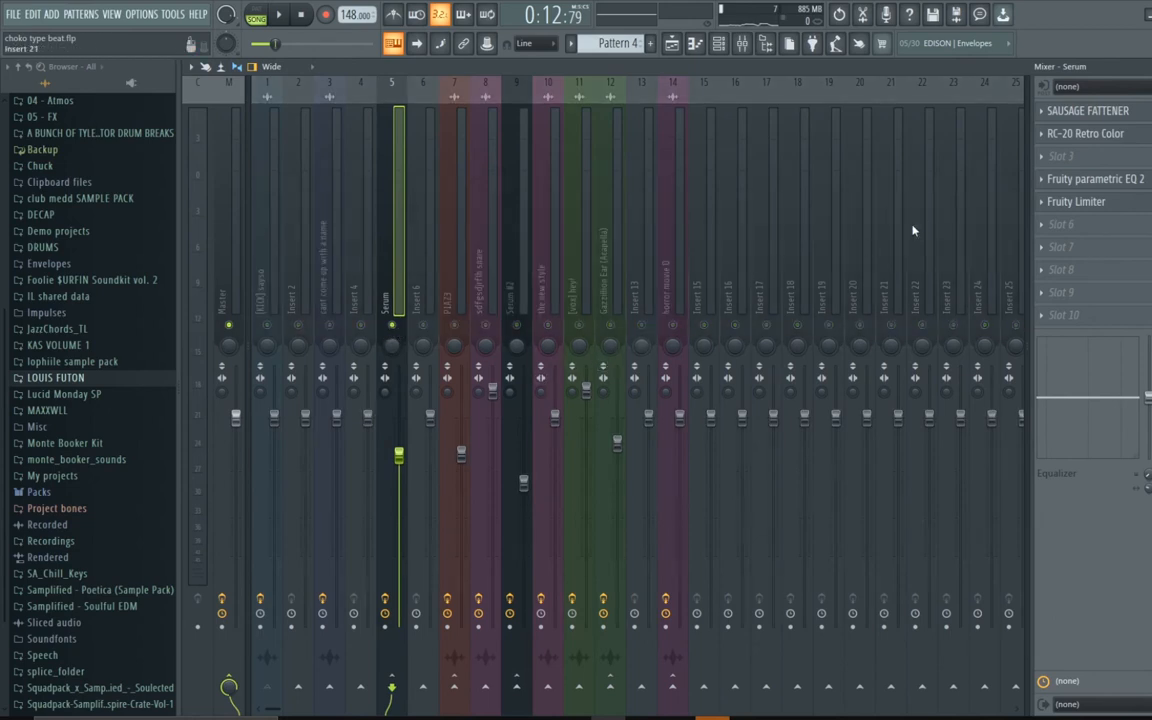
key("space")
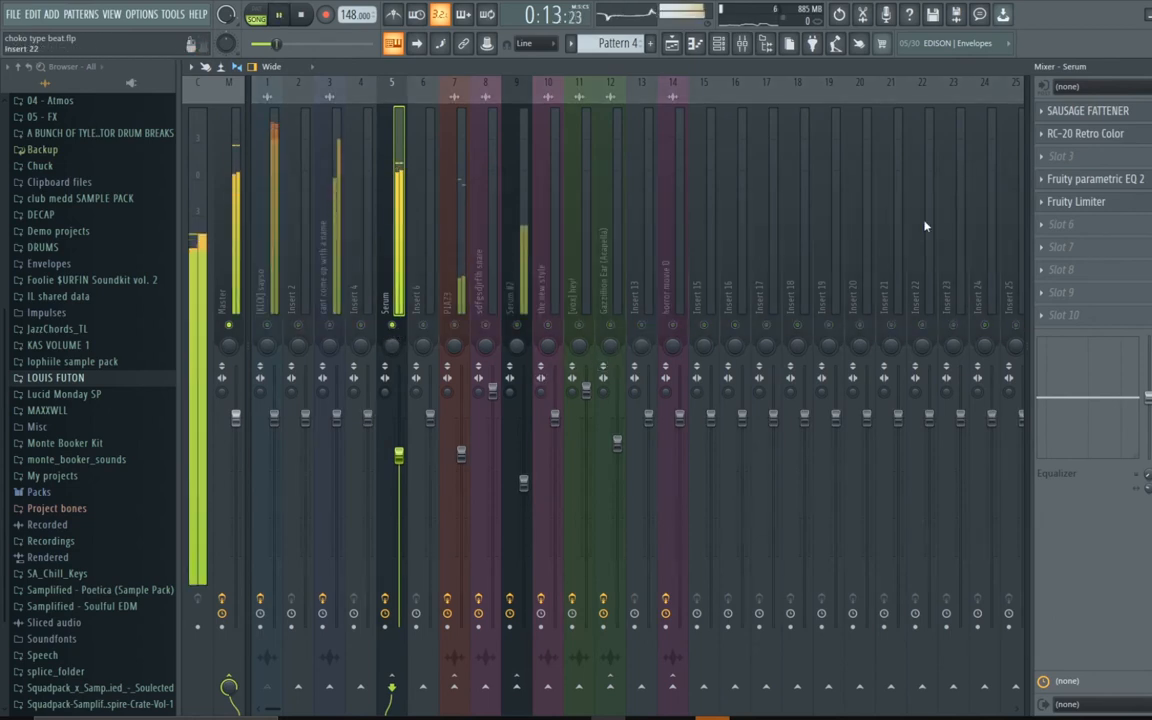
key("space")
Examine the RC-20 Retro Color settings on the Serum insert, toggling its EQ section on and off, and close the plugin
left_click(1125, 134)
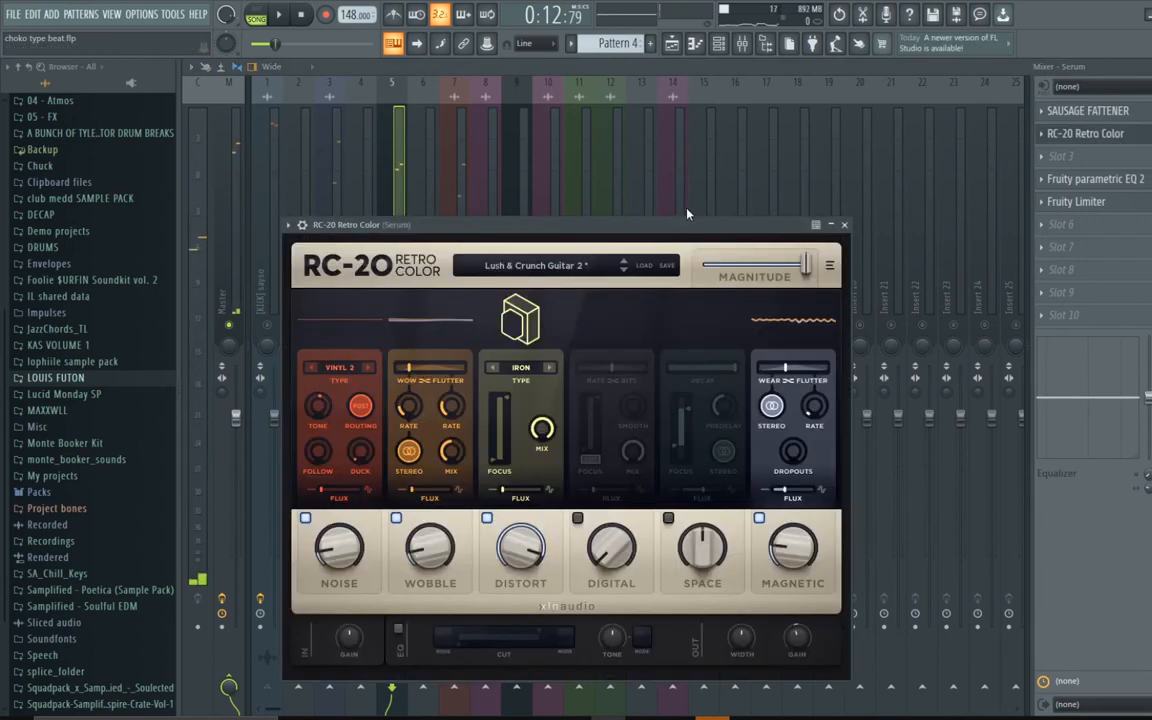
left_click_drag(688, 221, 688, 163)
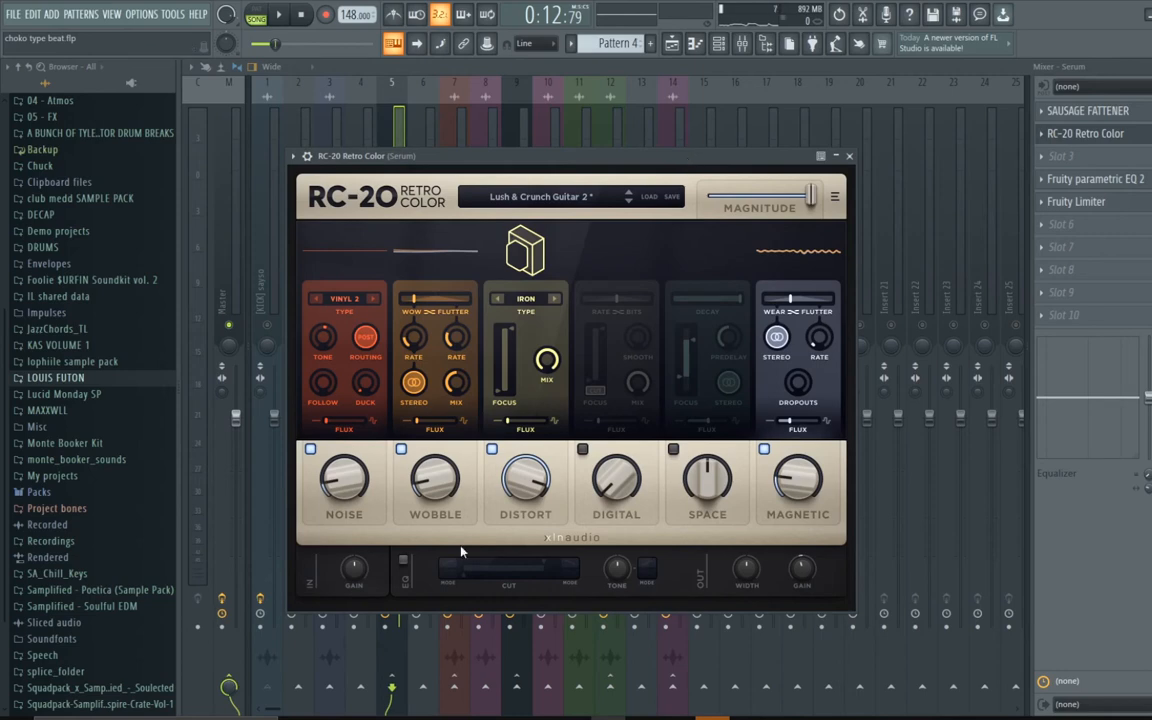
left_click(404, 563)
left_click(404, 563)
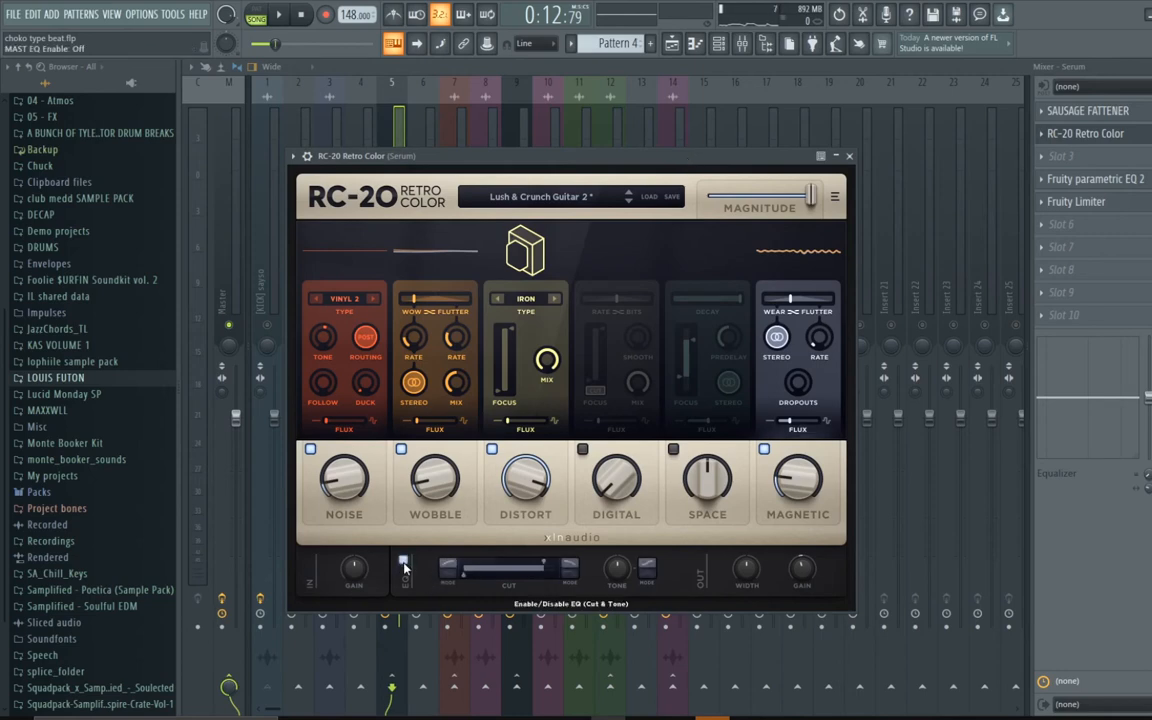
left_click(849, 157)
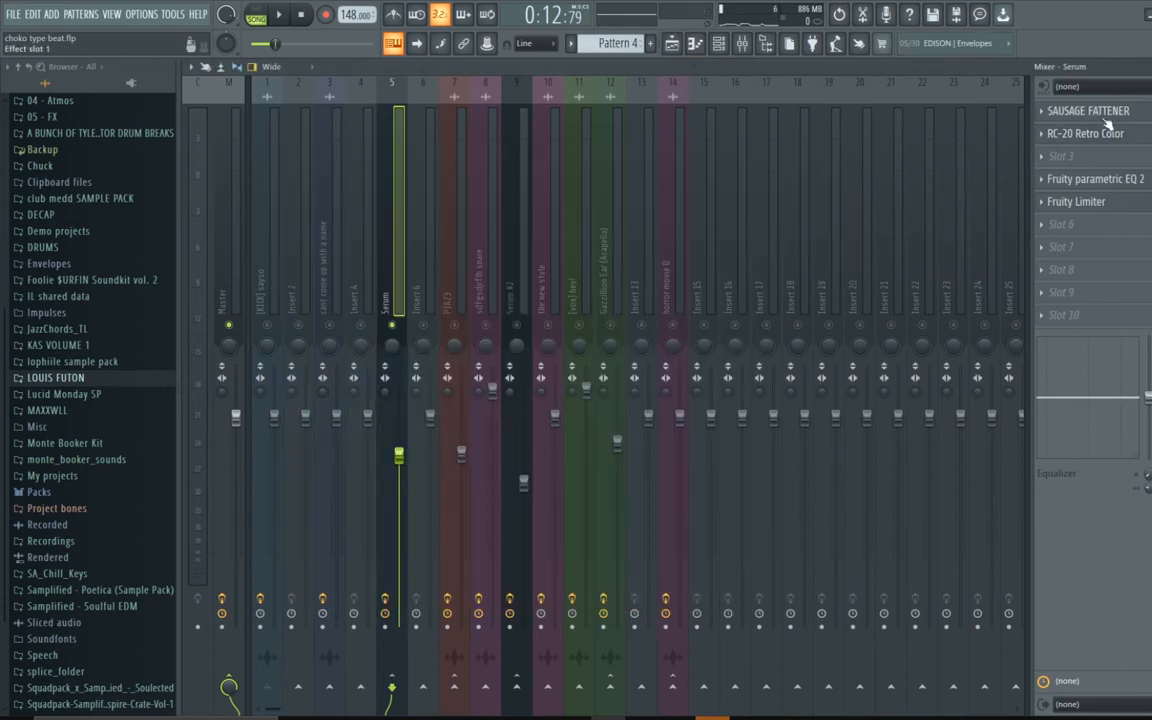
Examine the Fruity parametric EQ 2 curve and open the Fruity Limiter on the Serum insert, closing each plugin
left_click(1114, 183)
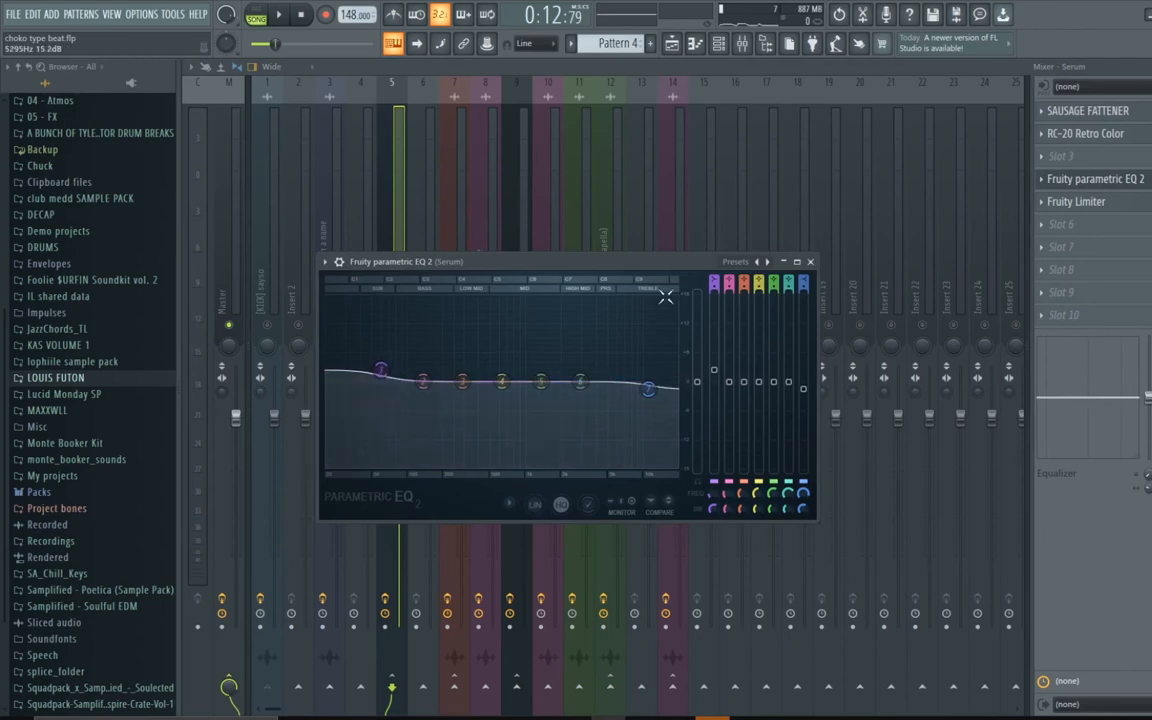
left_click(810, 261)
left_click(1070, 201)
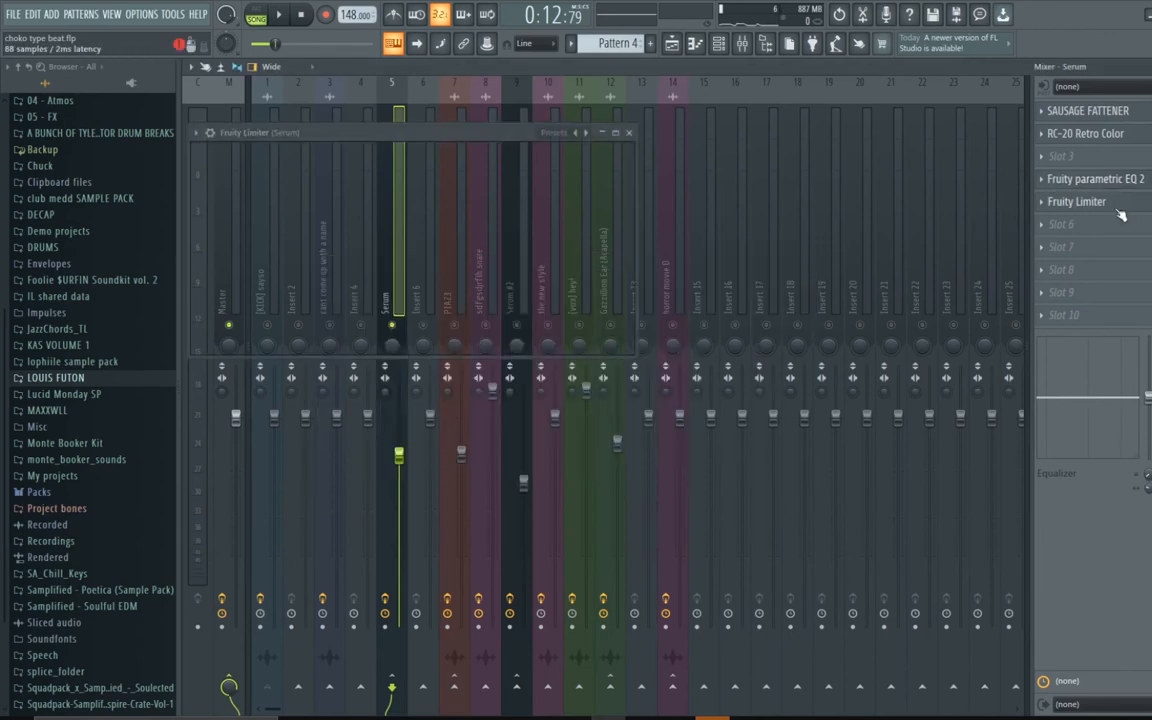
left_click(628, 133)
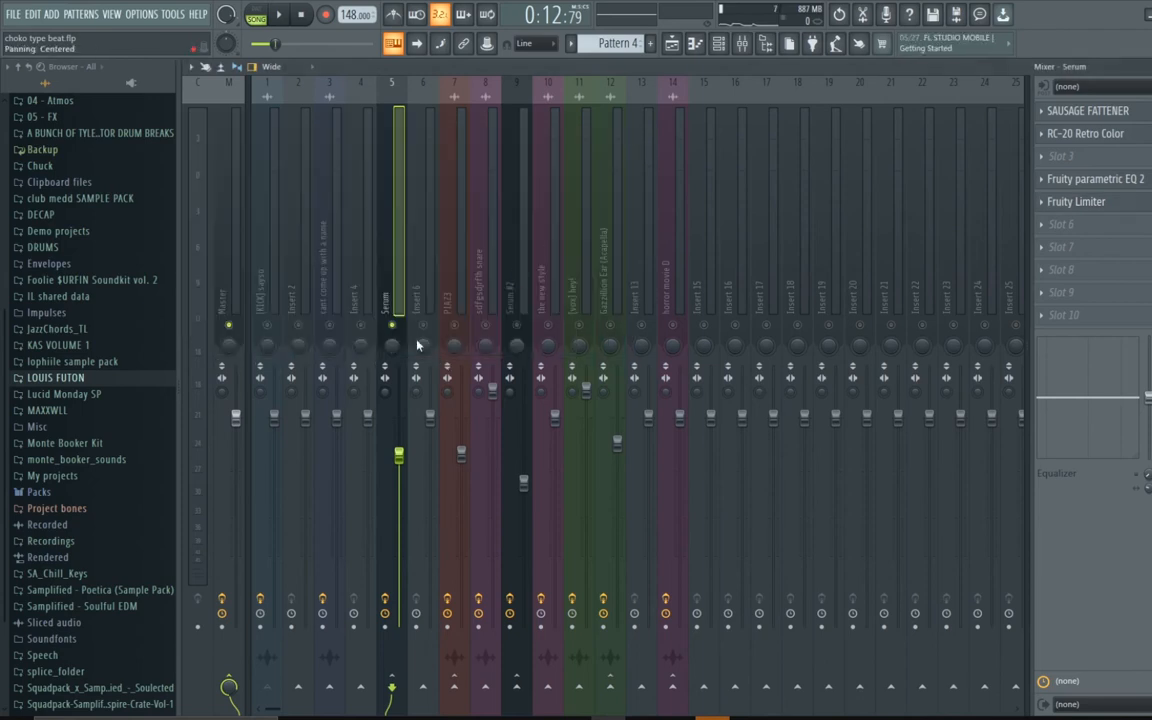
Check the kick insert's routing, inspect the Serum insert's Fruity Limiter compressor and sidechain settings, and close the mixer and leftover EQ window
left_click(272, 318)
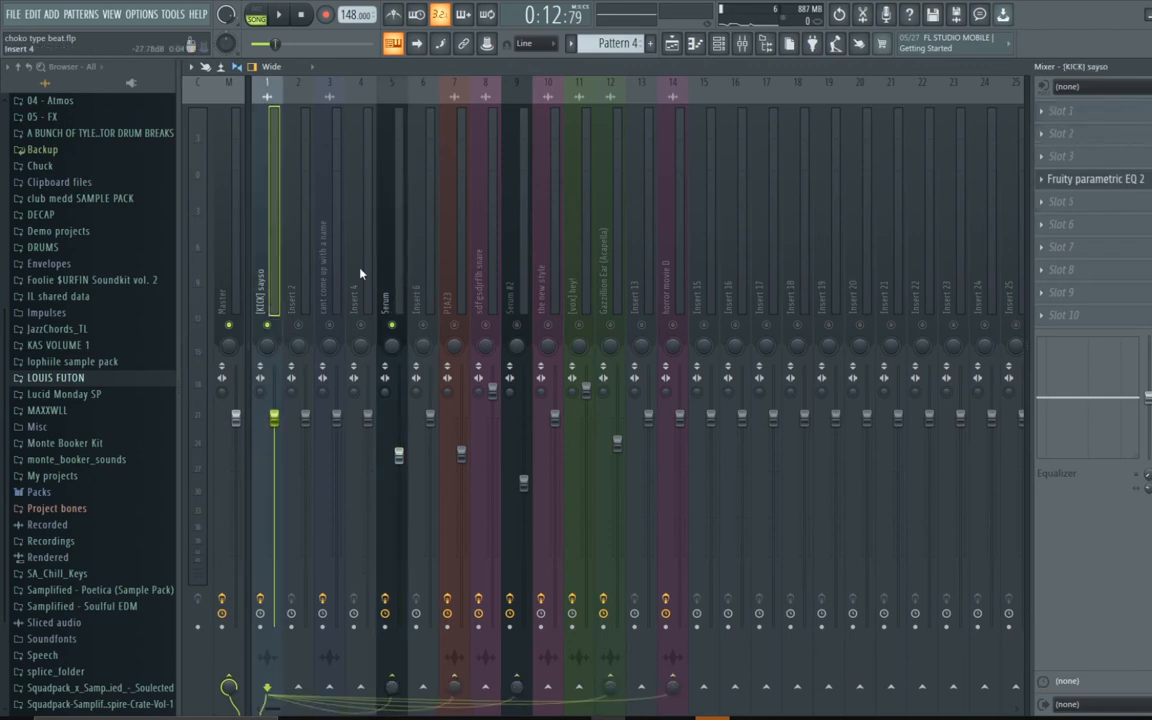
left_click(386, 290)
left_click(1075, 201)
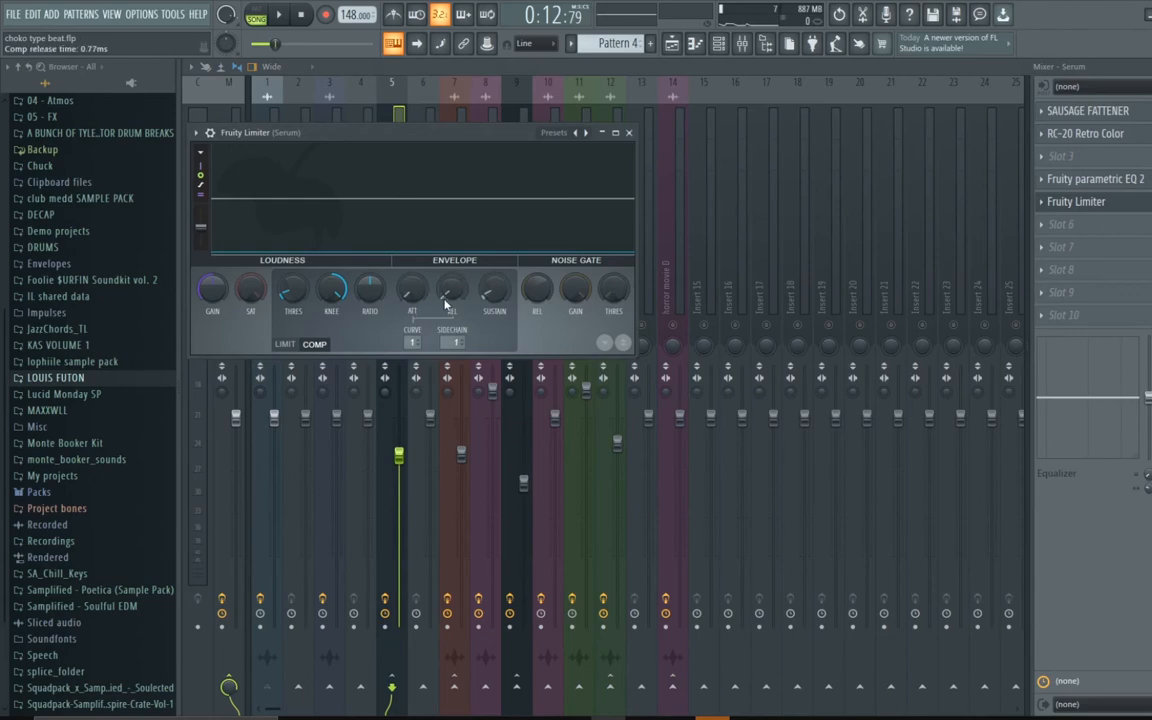
left_click(628, 132)
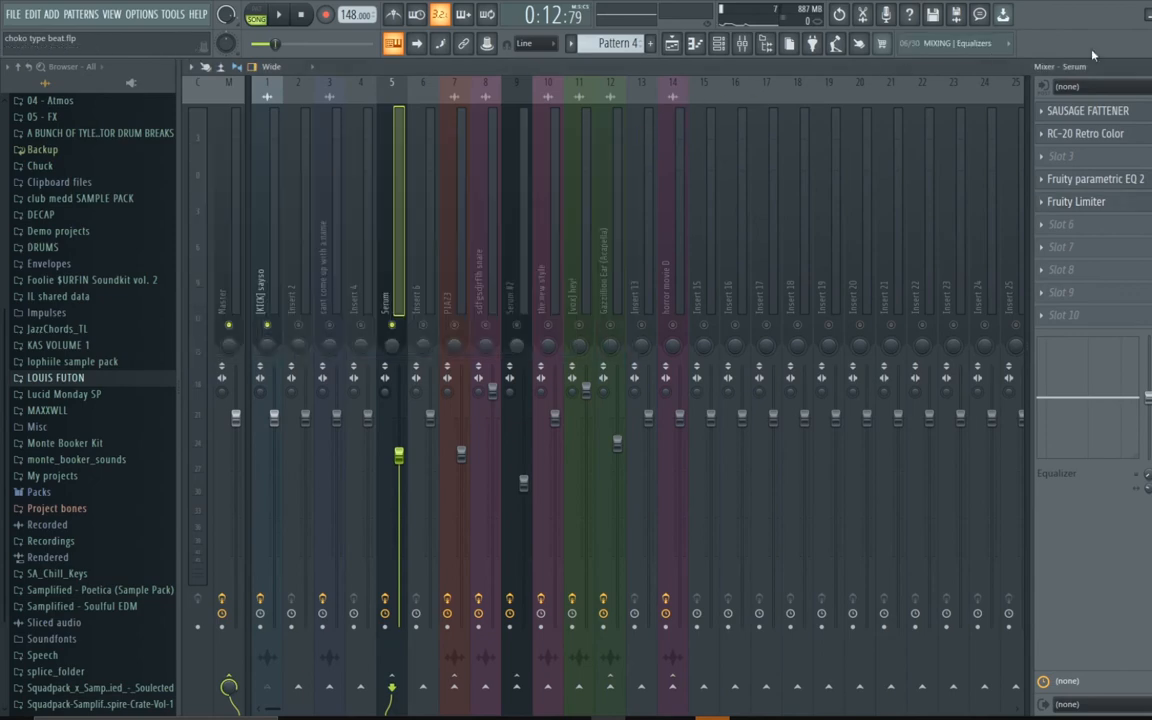
key("Escape")
key("Escape")
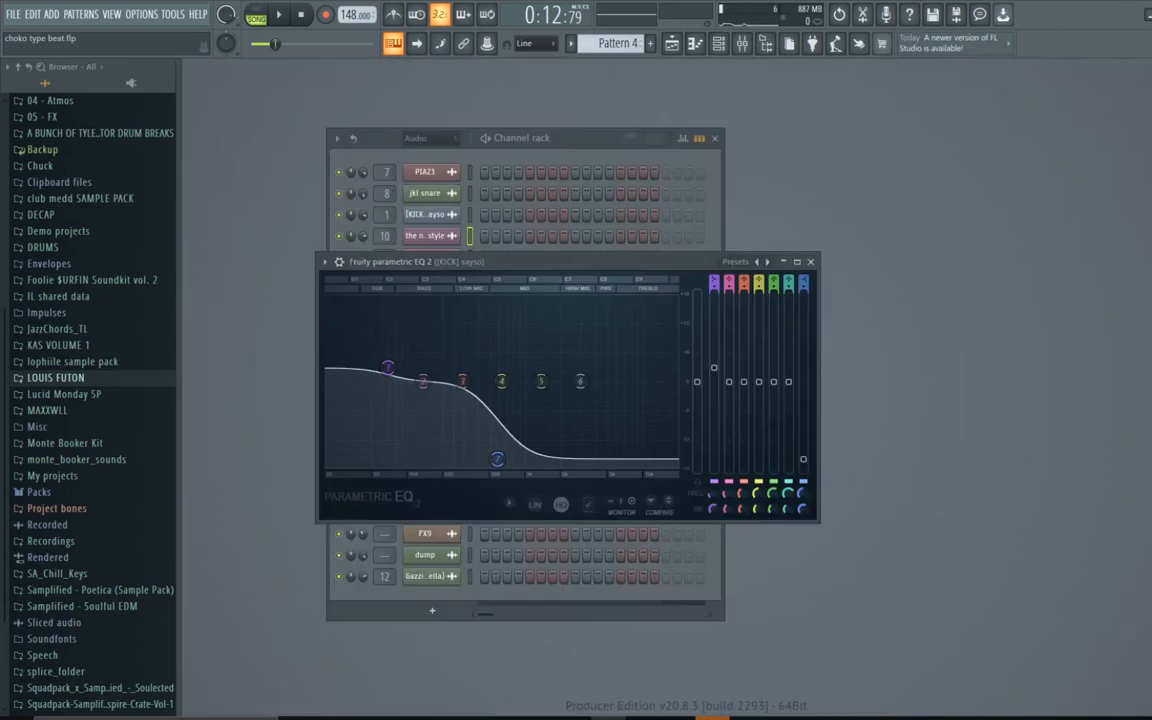
left_click(810, 261)
Show the Unsorted channels in the channel rack, open the Serum channel to audition its BASS - Asylum preset, and close the synth
left_click(430, 138)
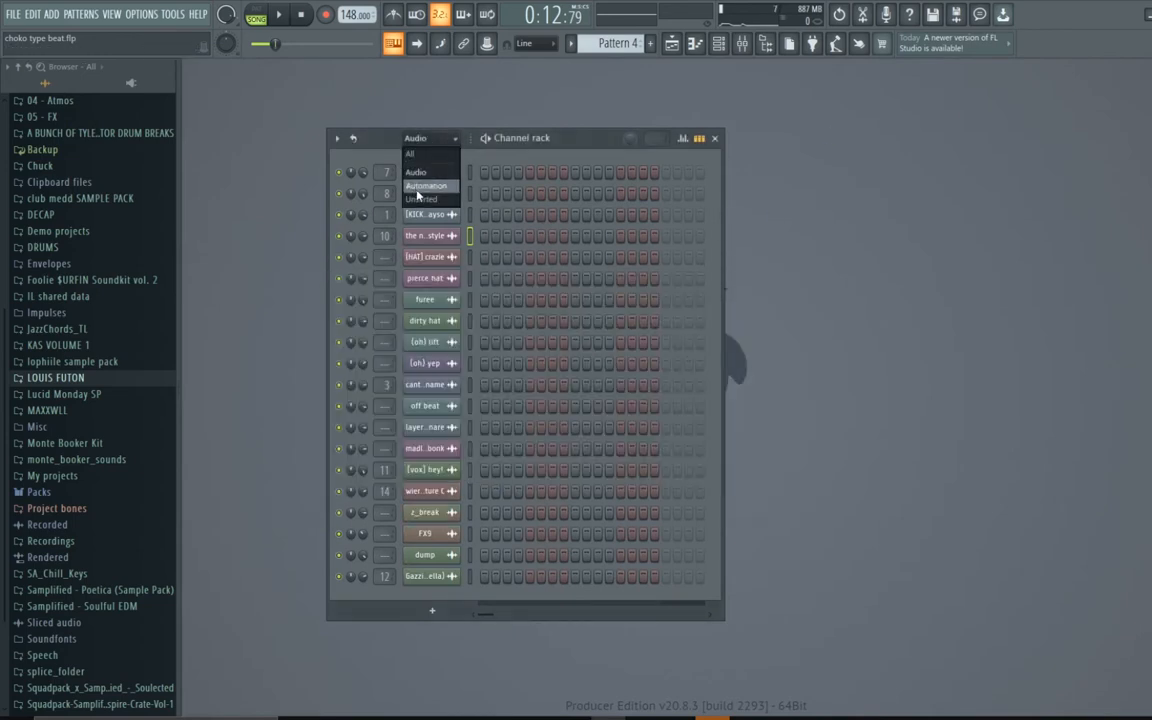
left_click(419, 205)
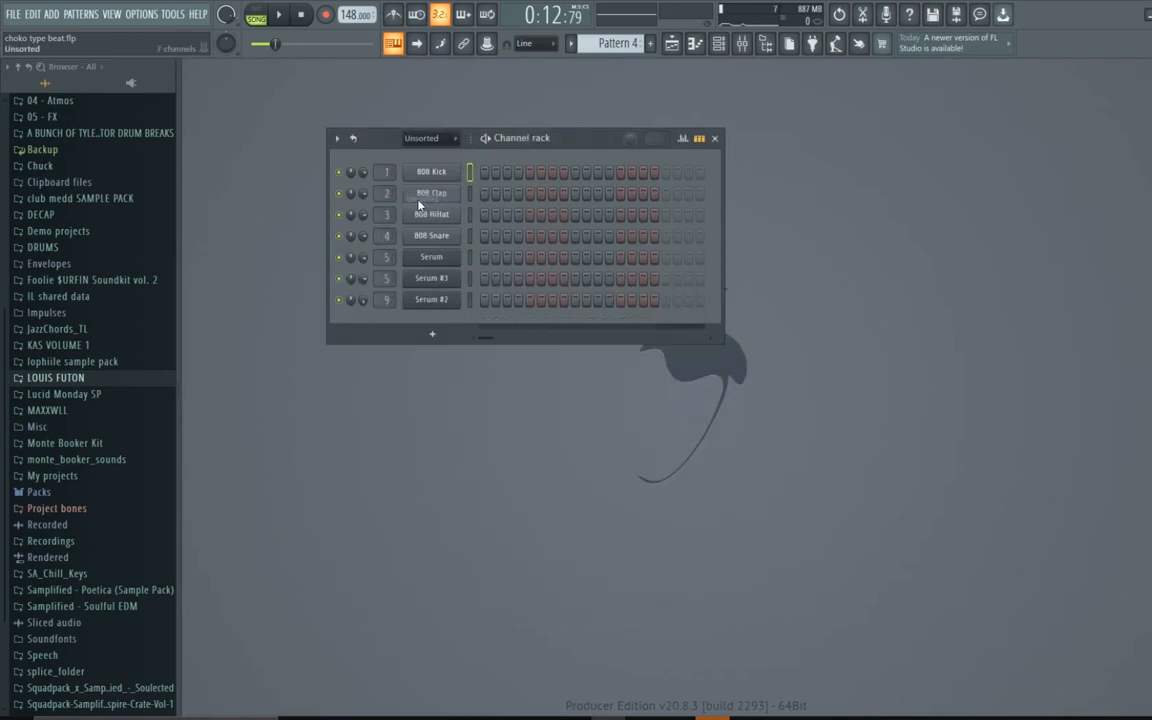
left_click(470, 258)
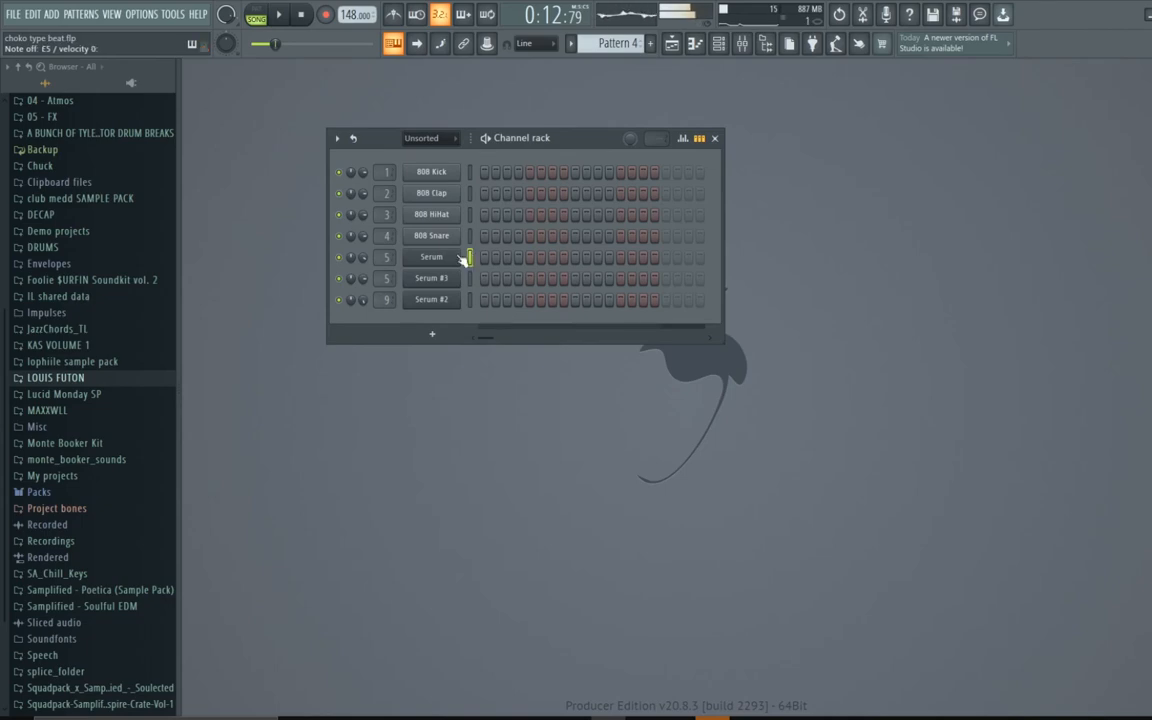
left_click(428, 257)
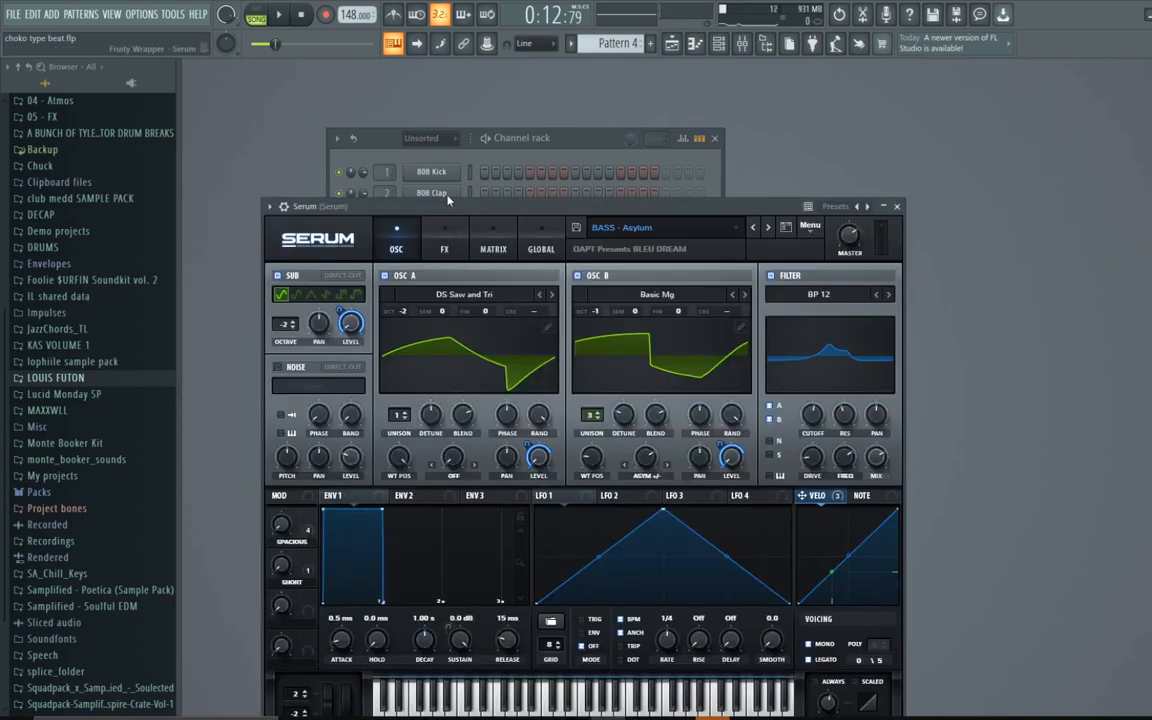
left_click_drag(449, 205, 455, 138)
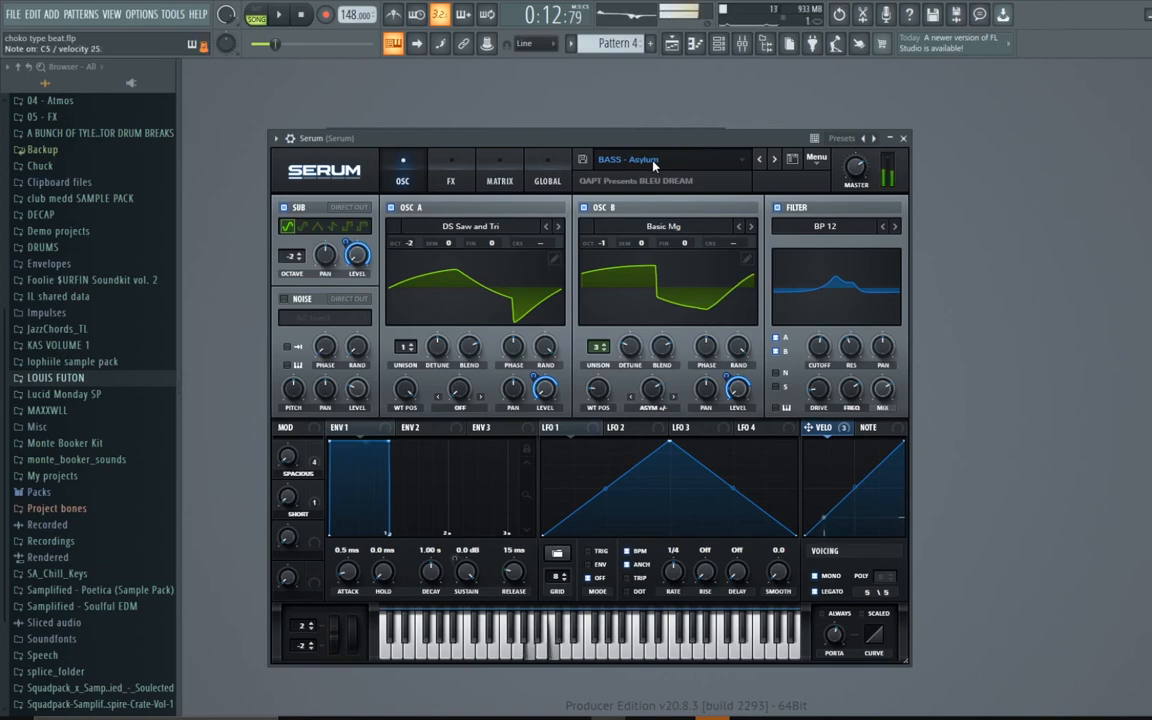
left_click(903, 138)
Show note previews in the channel rack, examine Pattern 2's Serum notes in the piano roll, and briefly check the playlist
left_click(699, 139)
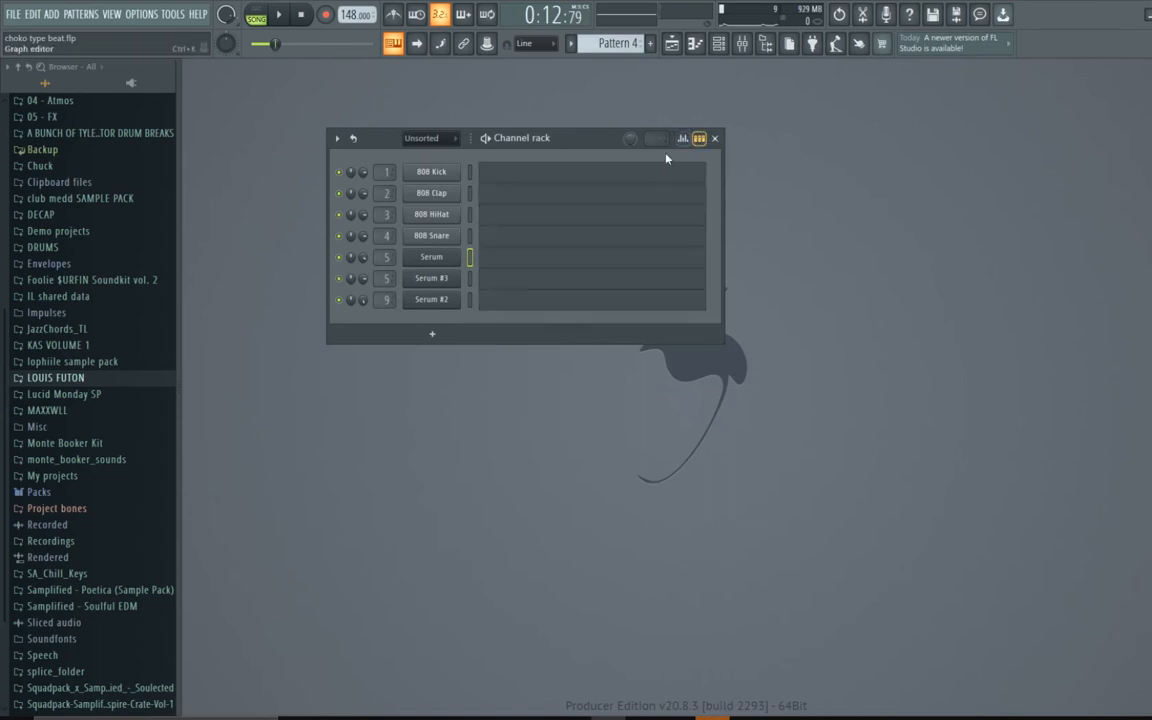
scroll(620, 42, "down", 2)
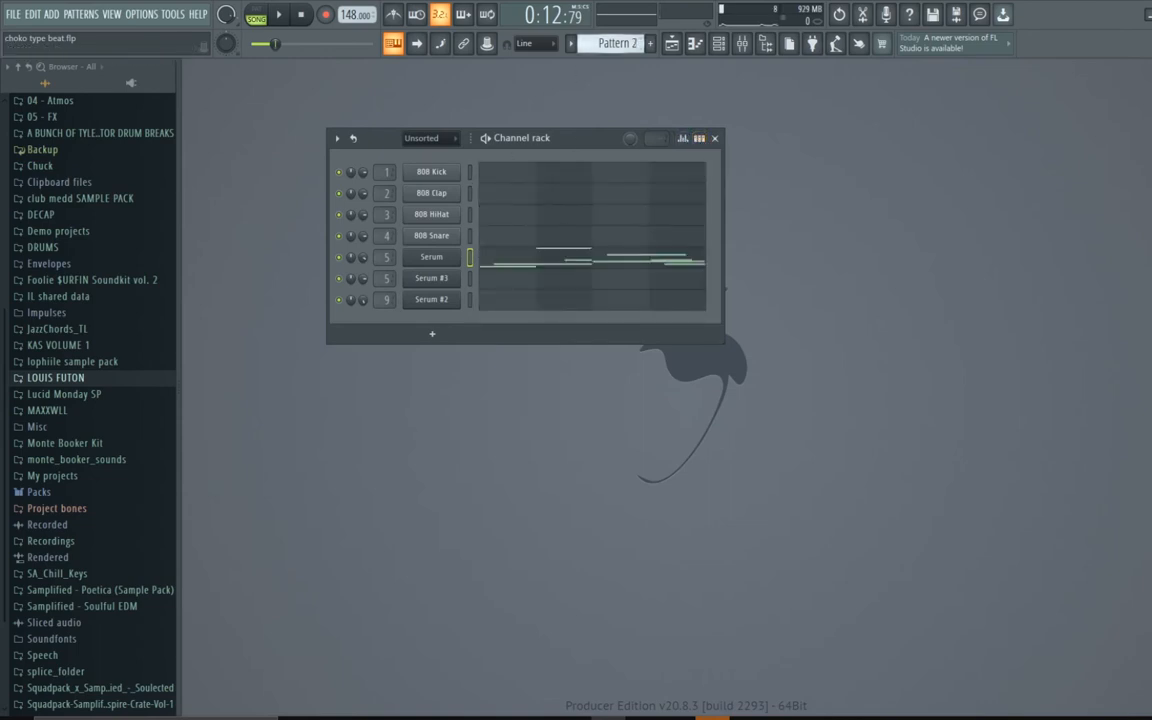
left_click(501, 270)
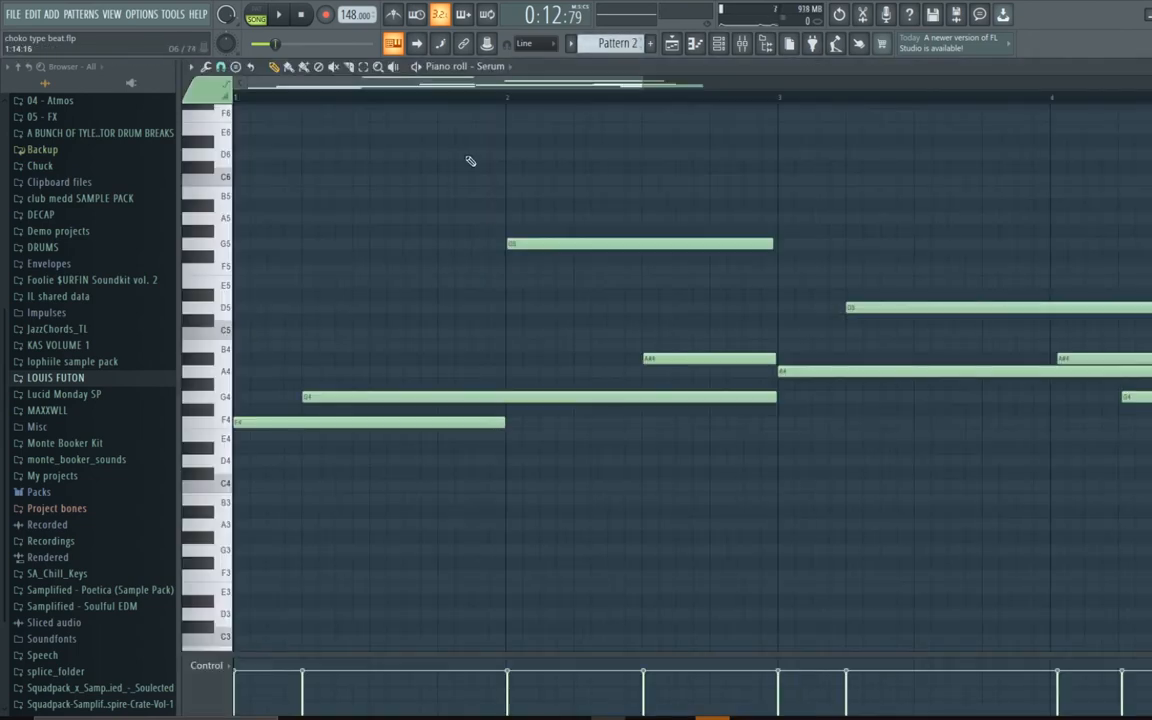
scroll(640, 88, "down", 3)
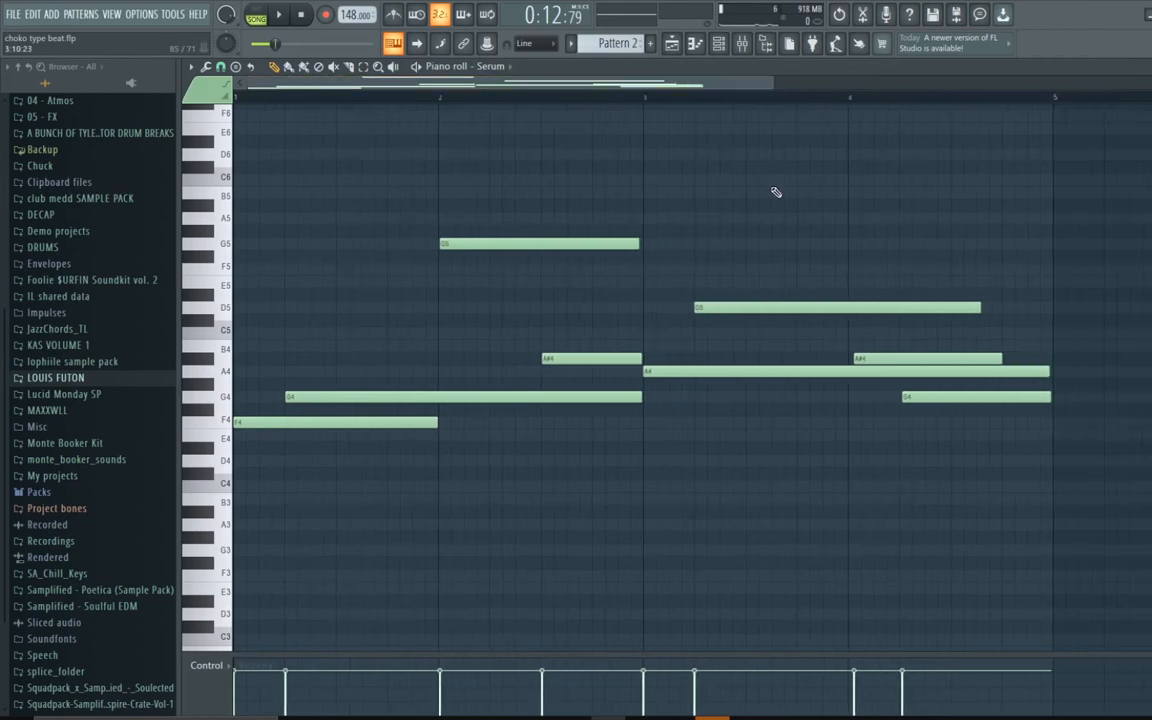
left_click(681, 52)
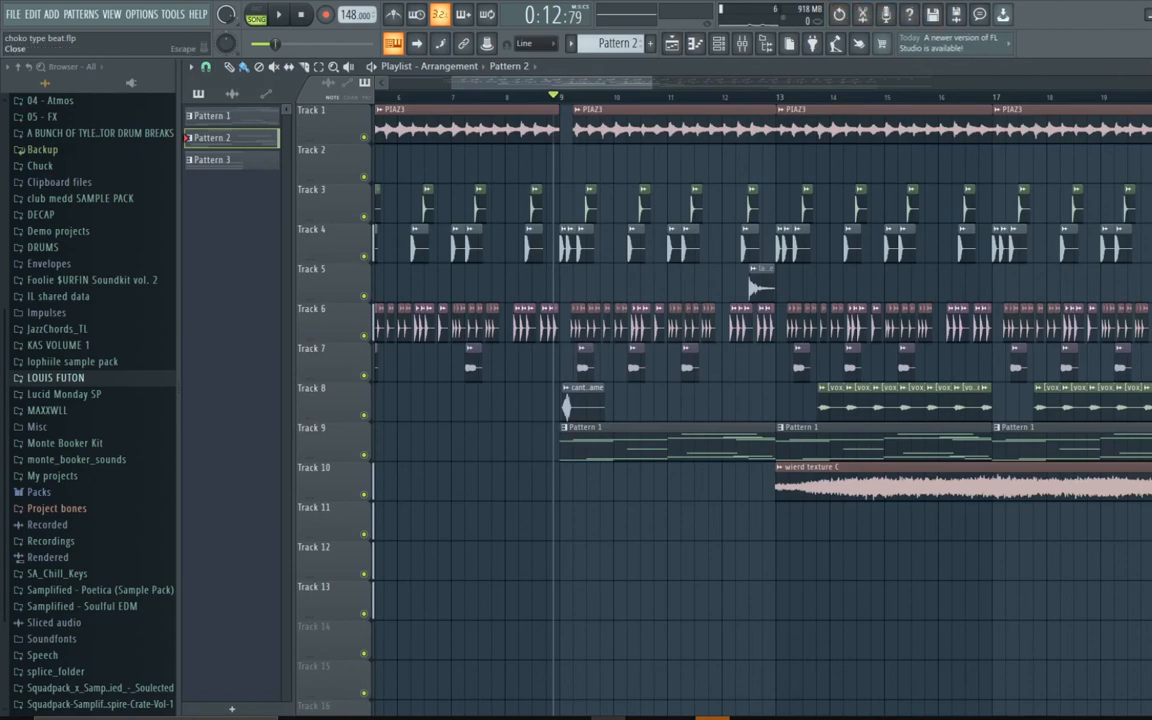
key("Escape")
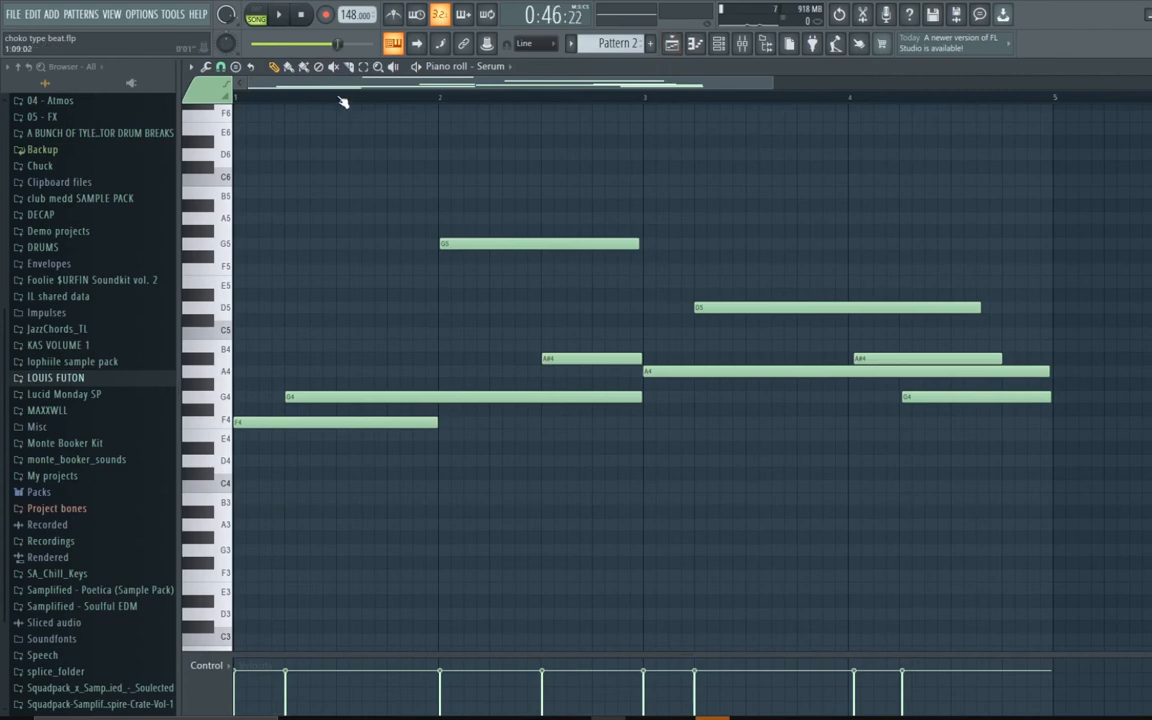
Switch to pattern mode, play Pattern 2's Serum melody, and stop playback back at the channel rack
left_click(256, 16)
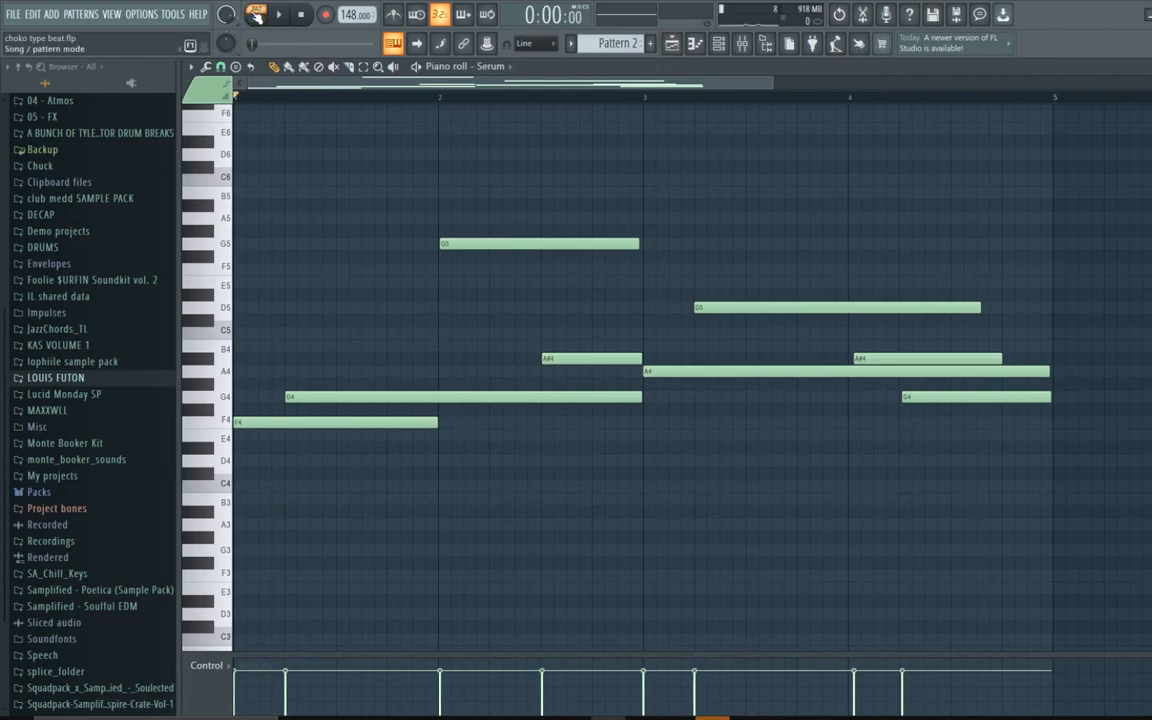
left_click_drag(770, 87, 727, 120)
key("space")
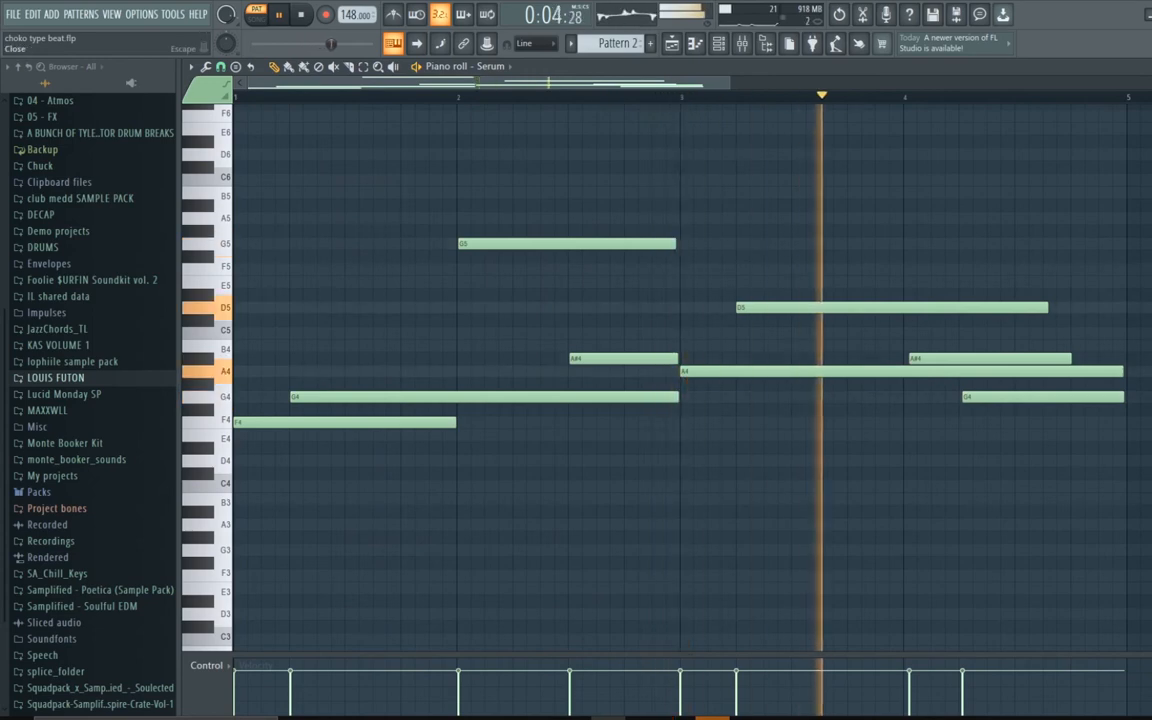
key("F7")
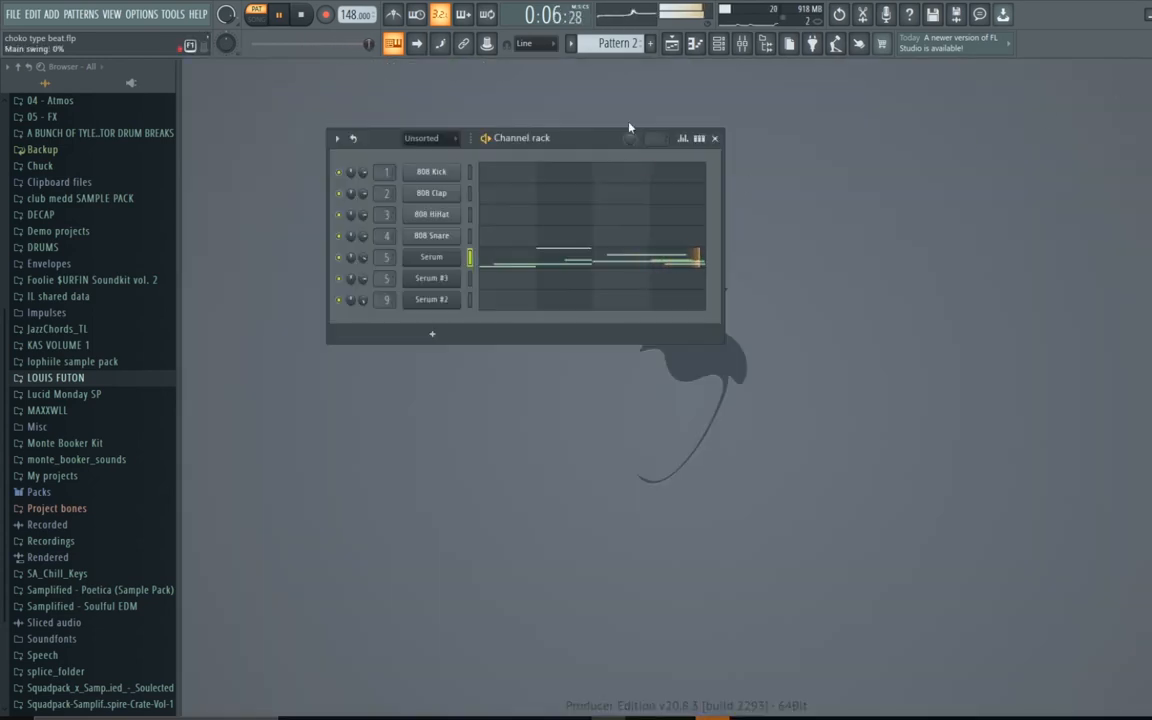
key("space")
Select Pattern 1, listen to its Serum notes against the Serum #2 ghost notes, and stop playback in the playlist
left_click_drag(615, 44, 615, 52)
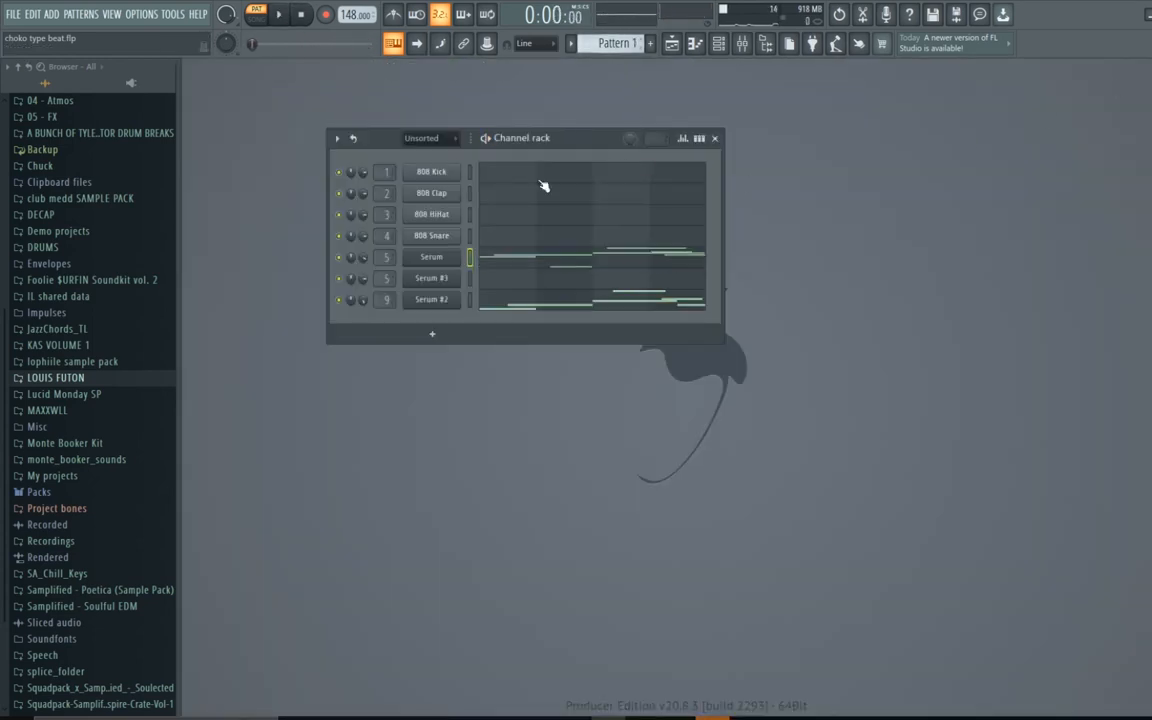
left_click(494, 257)
scroll(494, 257, "down", 2)
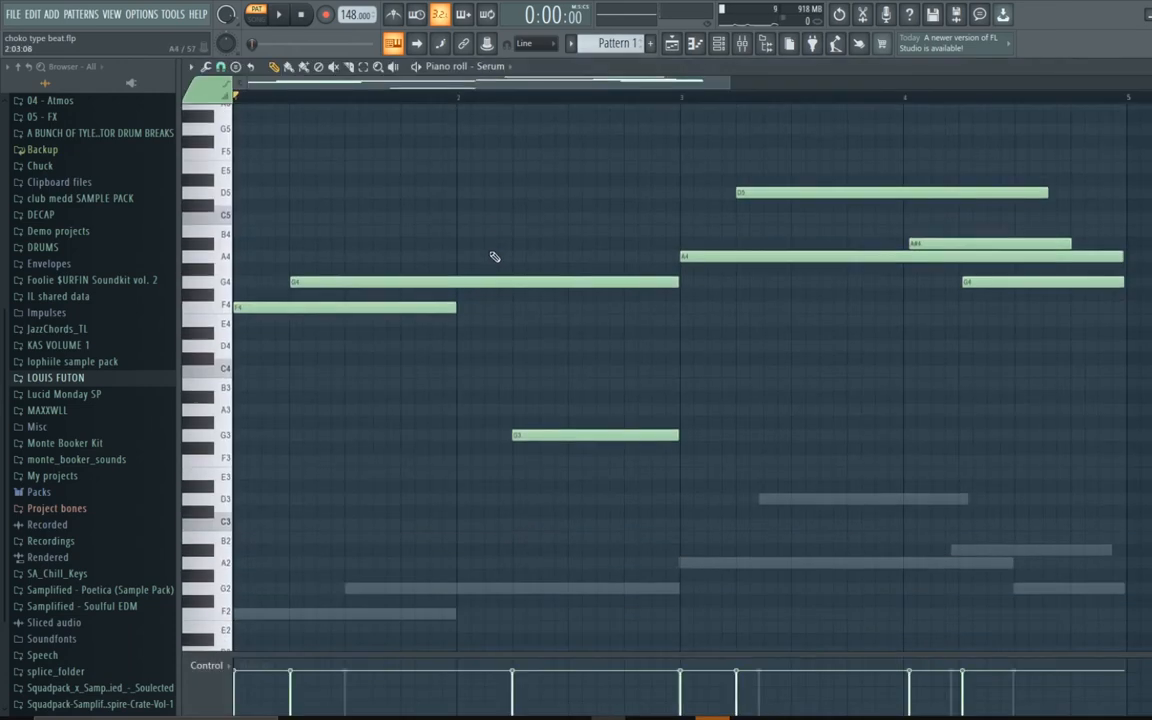
key("space")
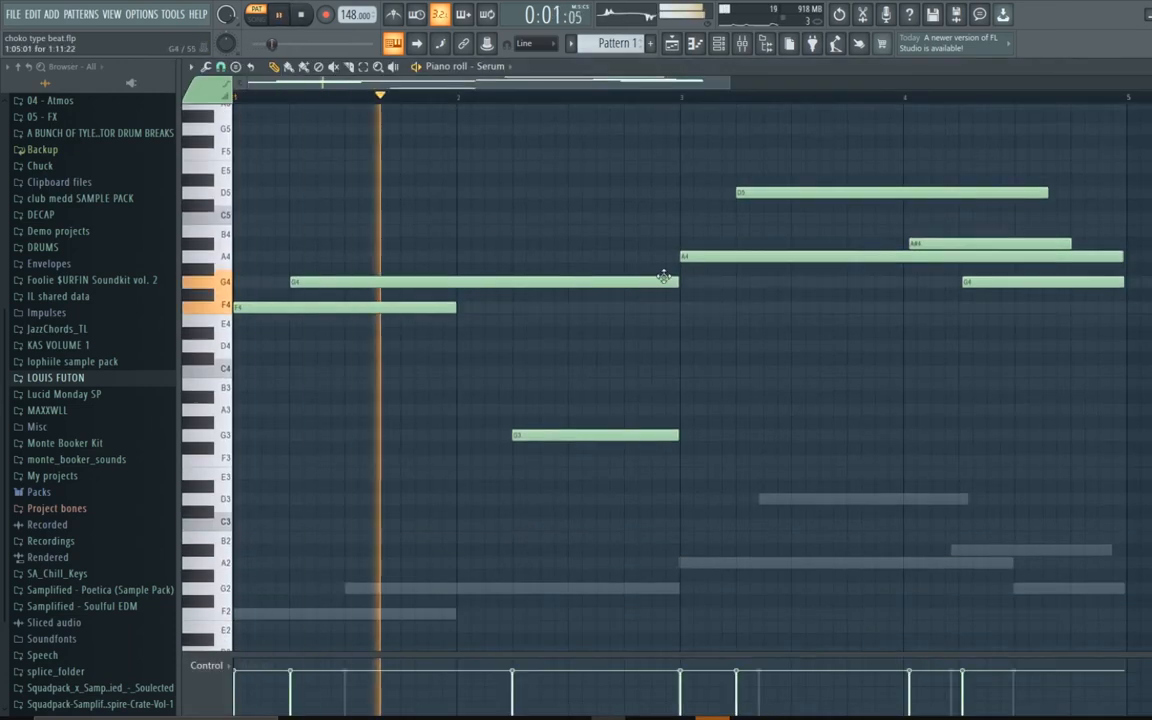
left_click(1149, 67)
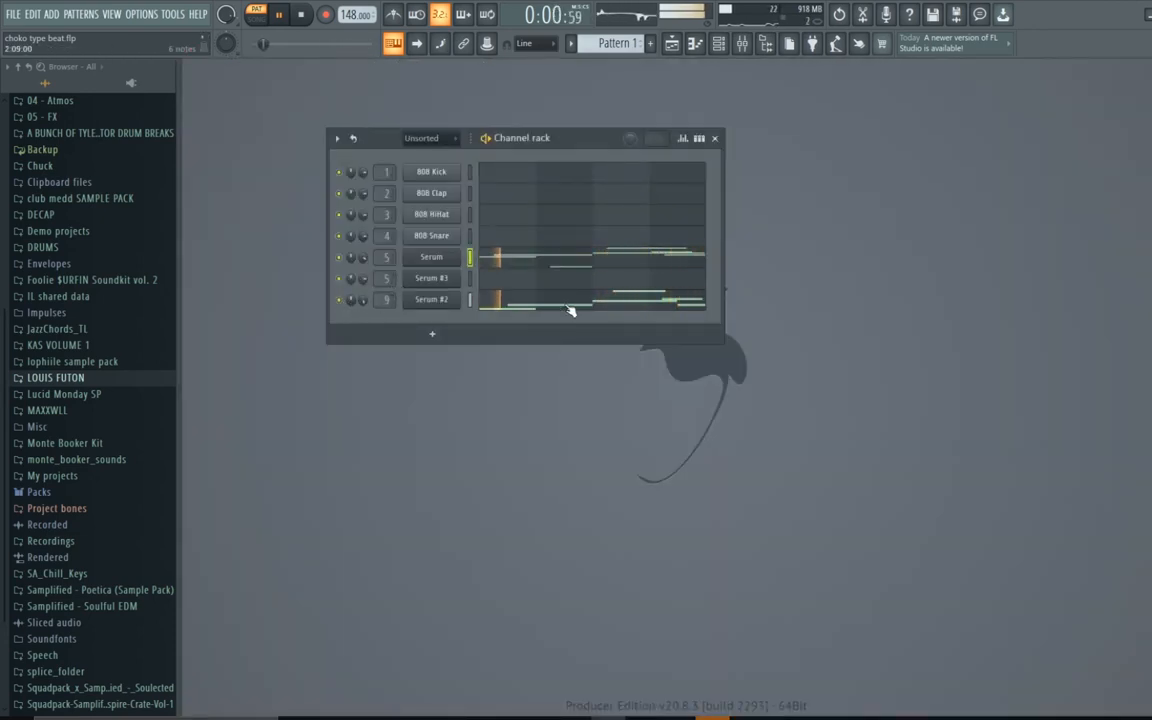
key("F5")
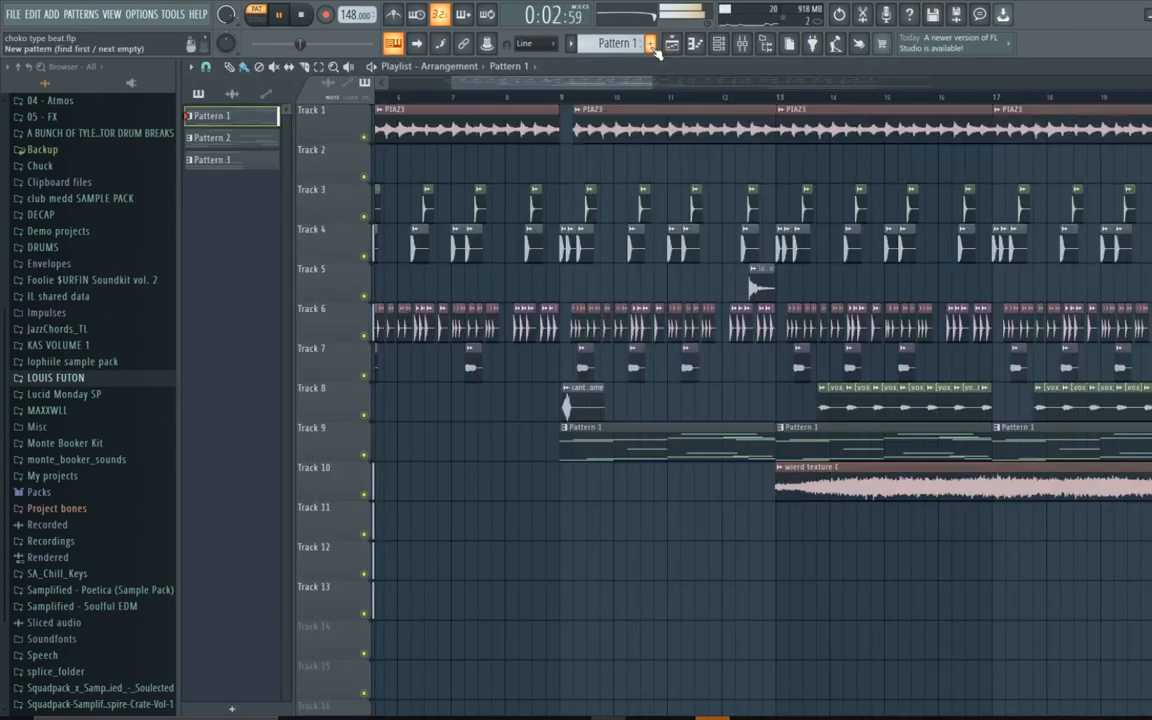
key("space")
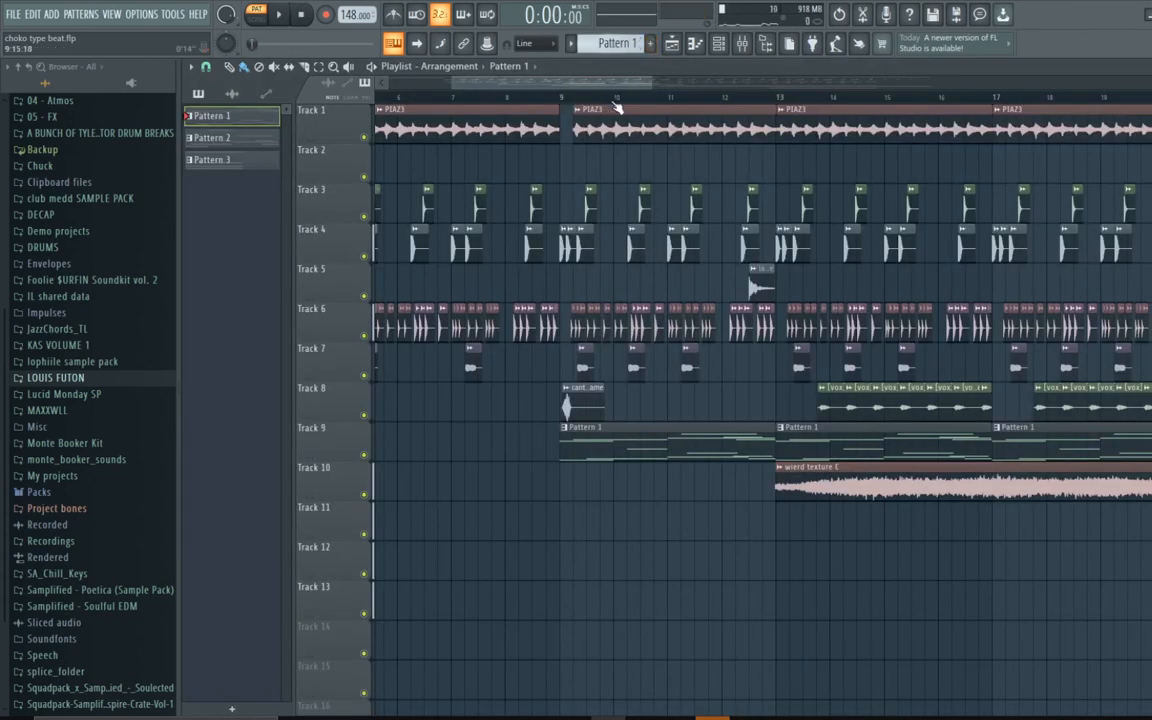
Switch to song mode, place the playhead just before the first vox clip after bar 13, and play Track 8 soloed
left_click_drag(652, 82, 844, 178)
left_click_drag(508, 98, 469, 164)
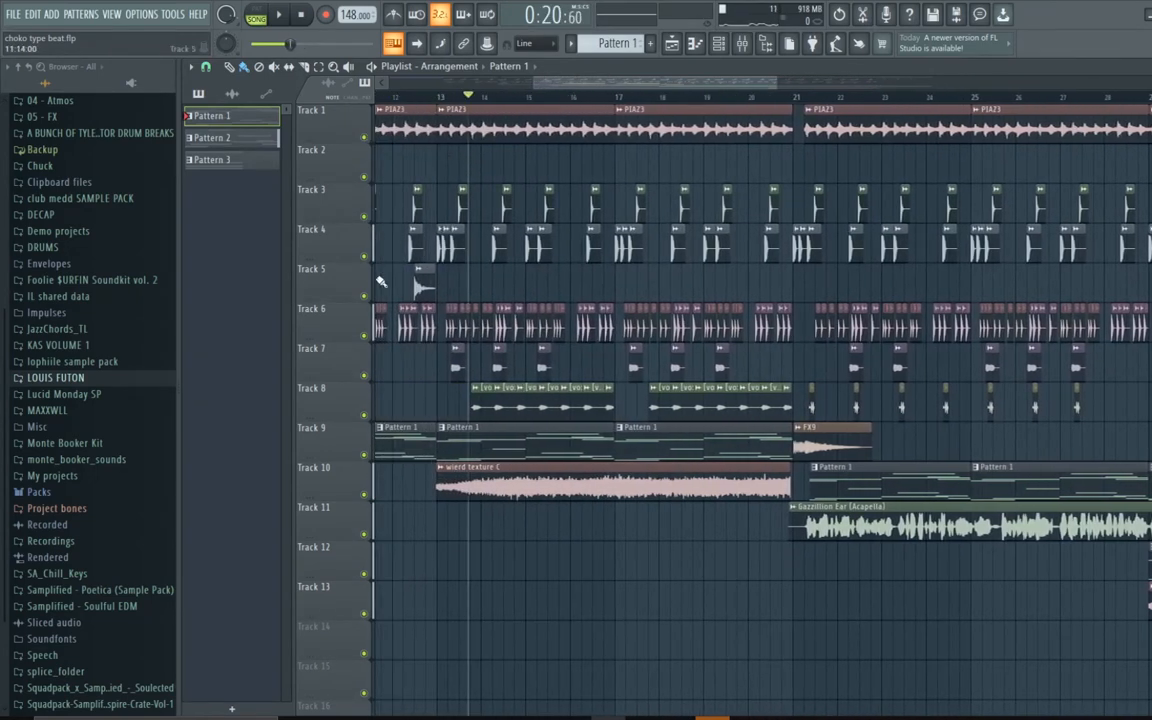
right_click(365, 415)
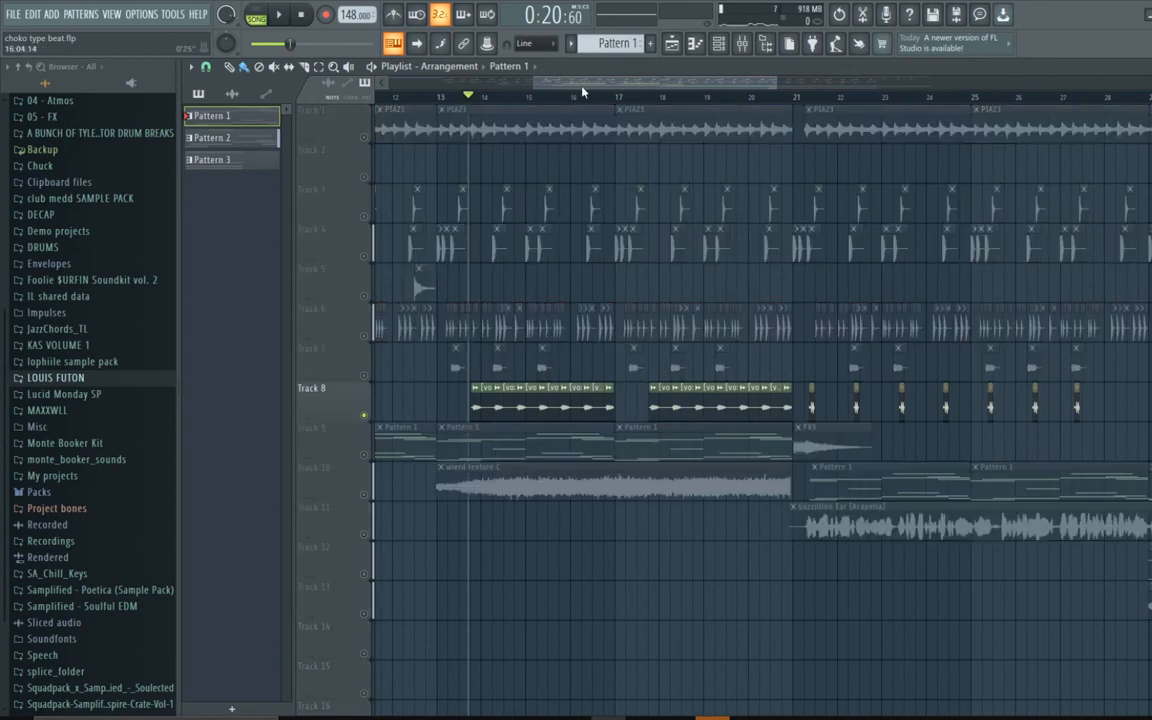
key("space")
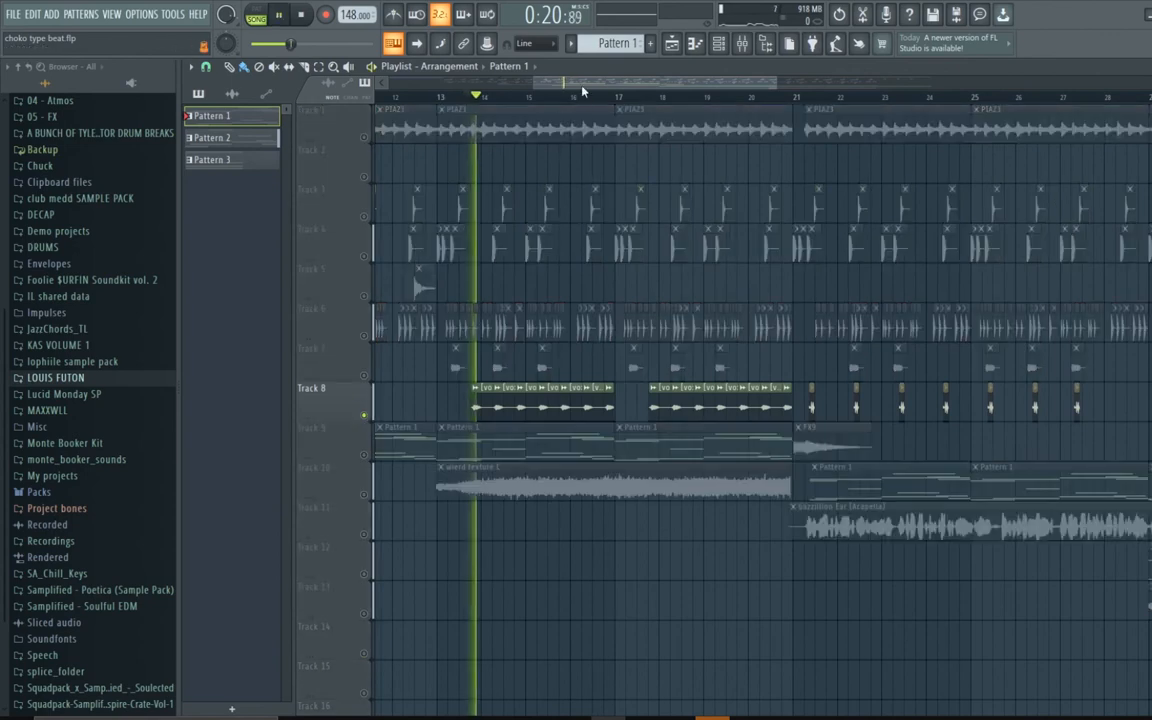
Play the [vox] hey! insert soloed in the mixer, restore all inserts, stop playback, and return to the playlist
left_click(718, 45)
key("space")
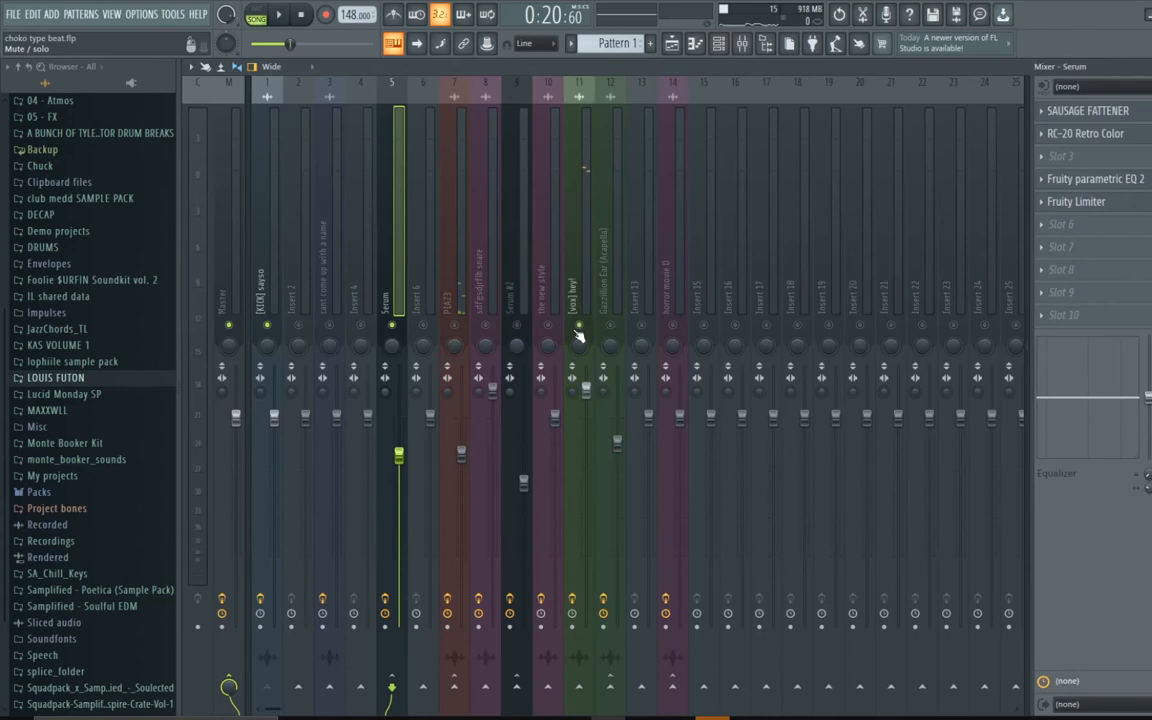
key("space")
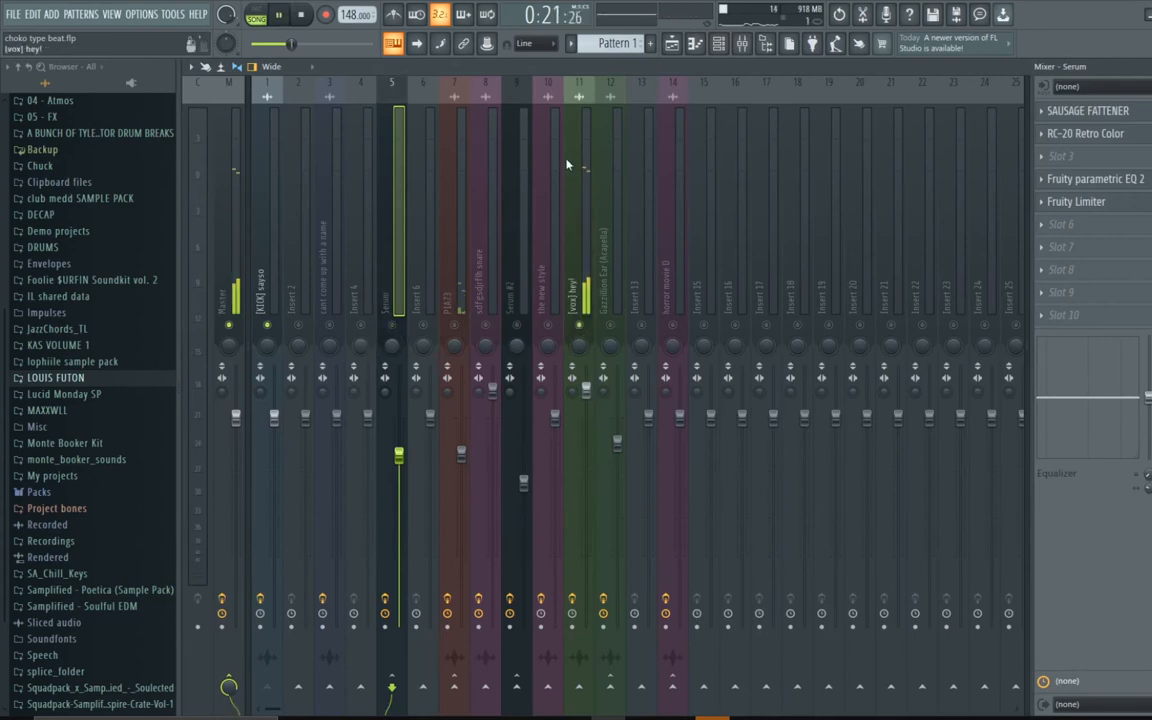
left_click(748, 44)
left_click(750, 47)
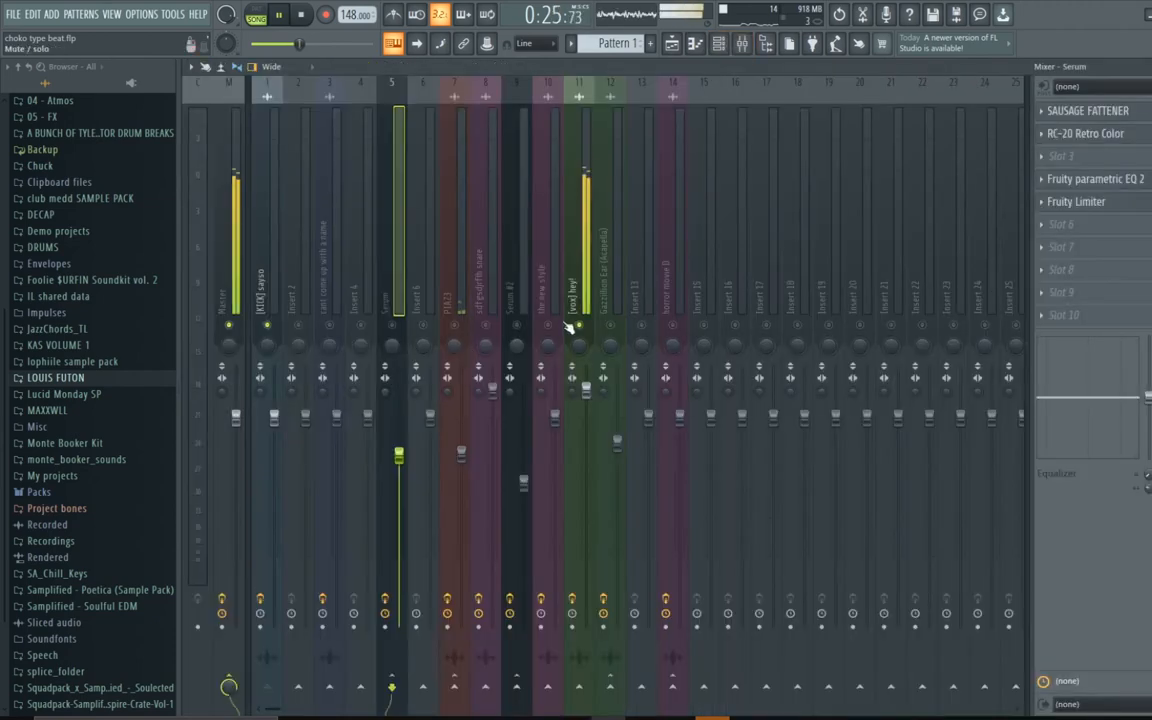
right_click(578, 326)
key("space")
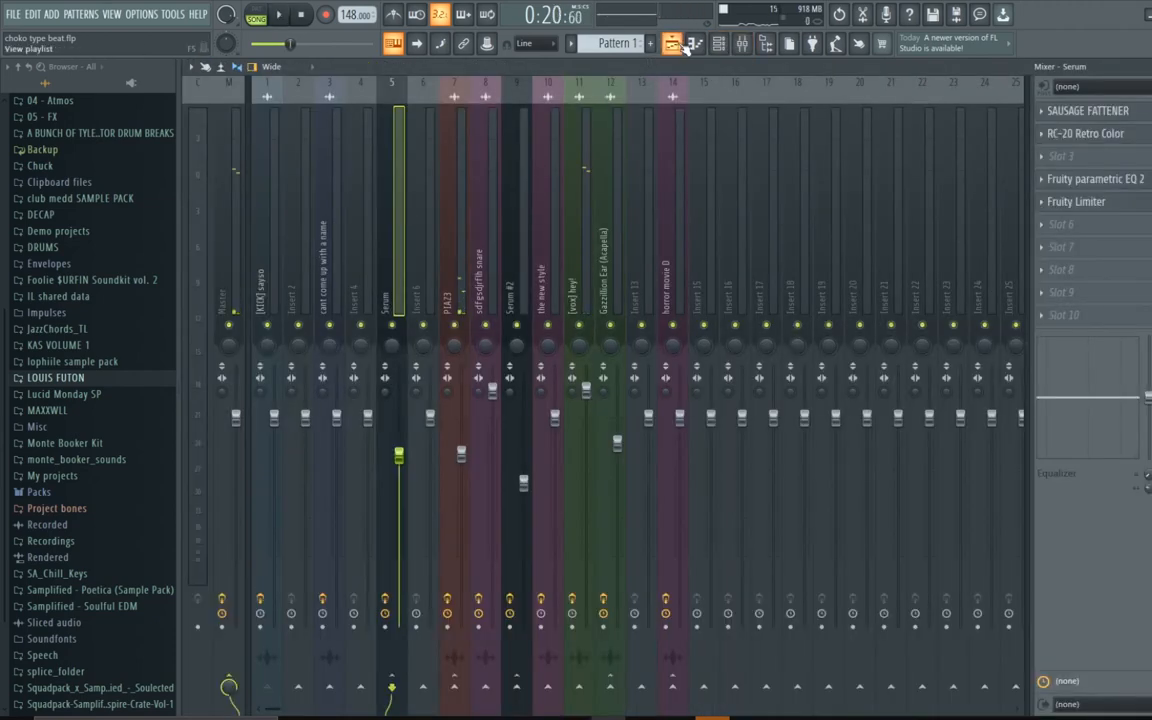
key("F5")
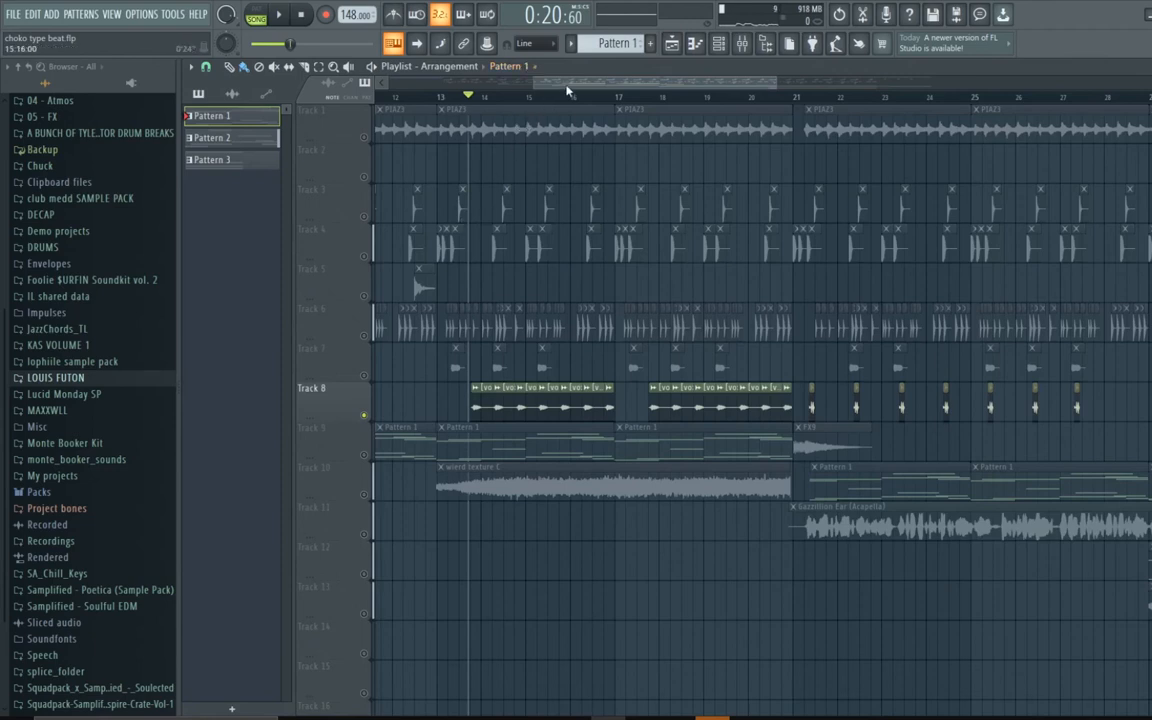
Place the playhead shortly before bar 9 and unsolo Track 8 so that all playlist tracks are active
left_click_drag(567, 85, 477, 100)
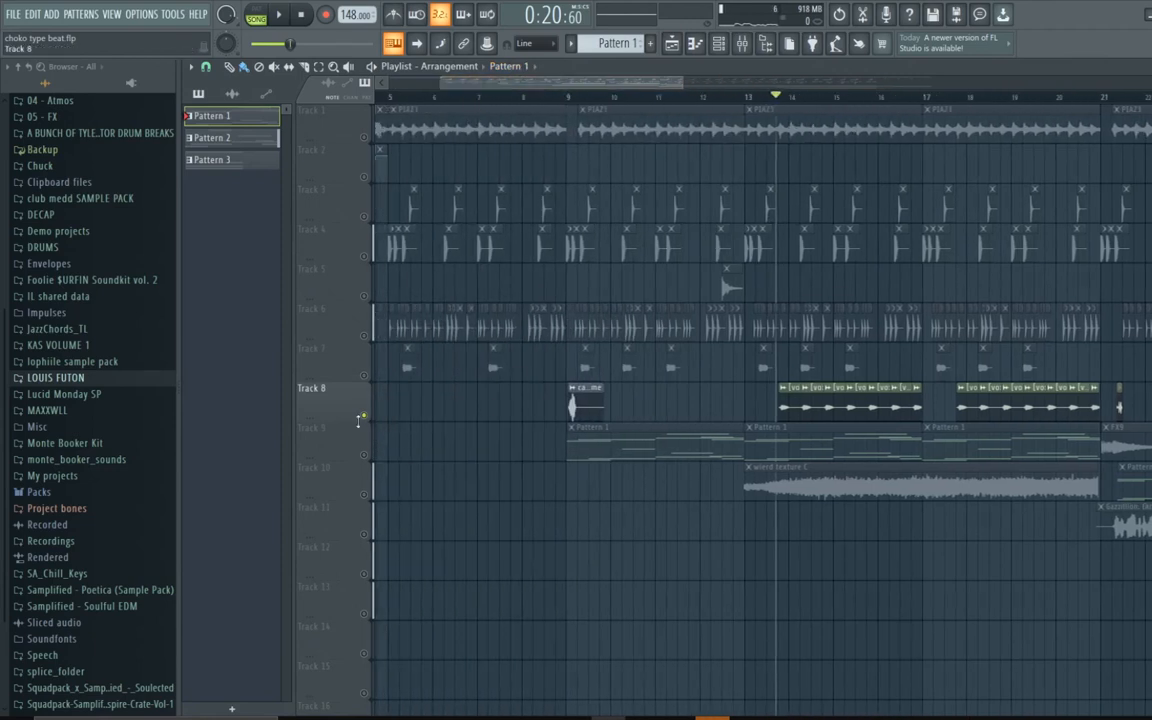
mouse_move(556, 100)
left_mouse_down()
mouse_move(578, 100)
mouse_move(554, 100)
left_mouse_up()
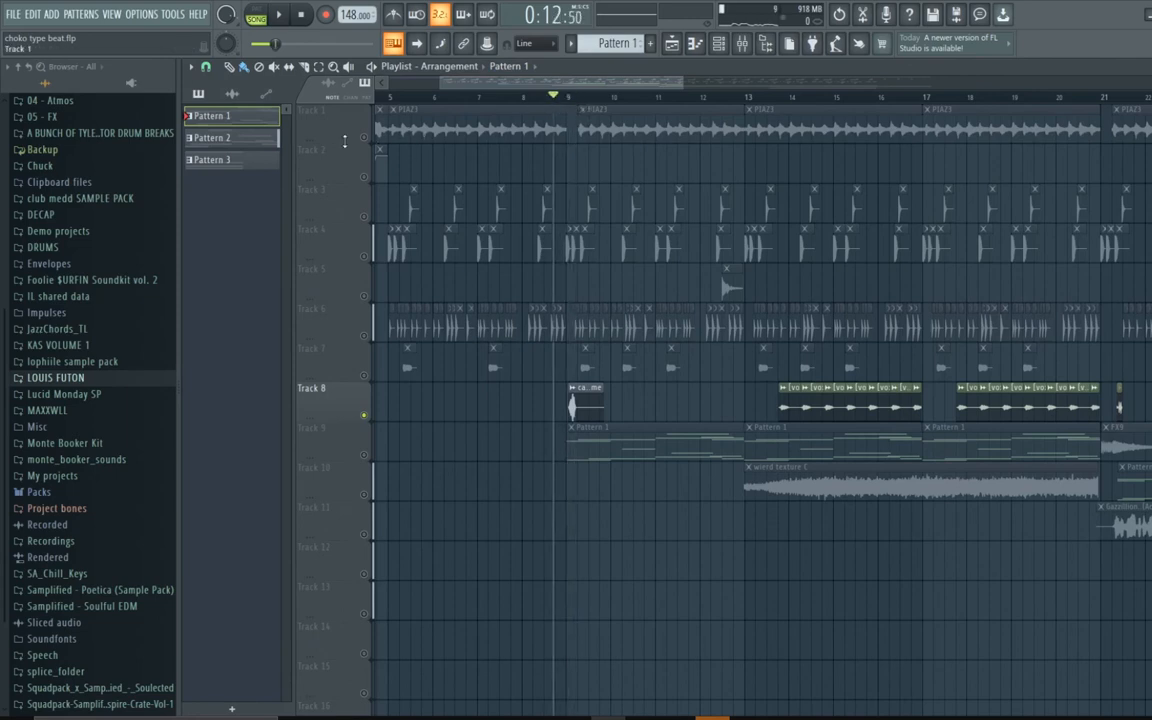
right_click(365, 139)
right_click(365, 139)
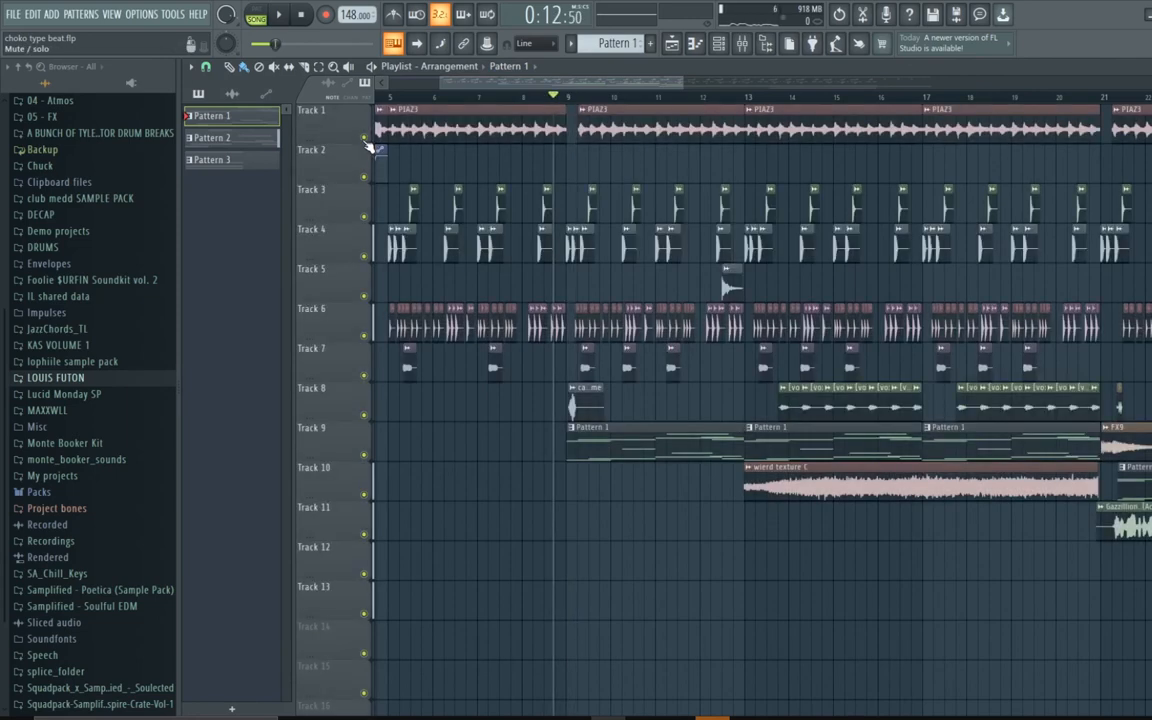
Play the transition into bar 9 with all tracks, replay it from bar 9, and stop playback
left_click_drag(685, 79, 522, 96)
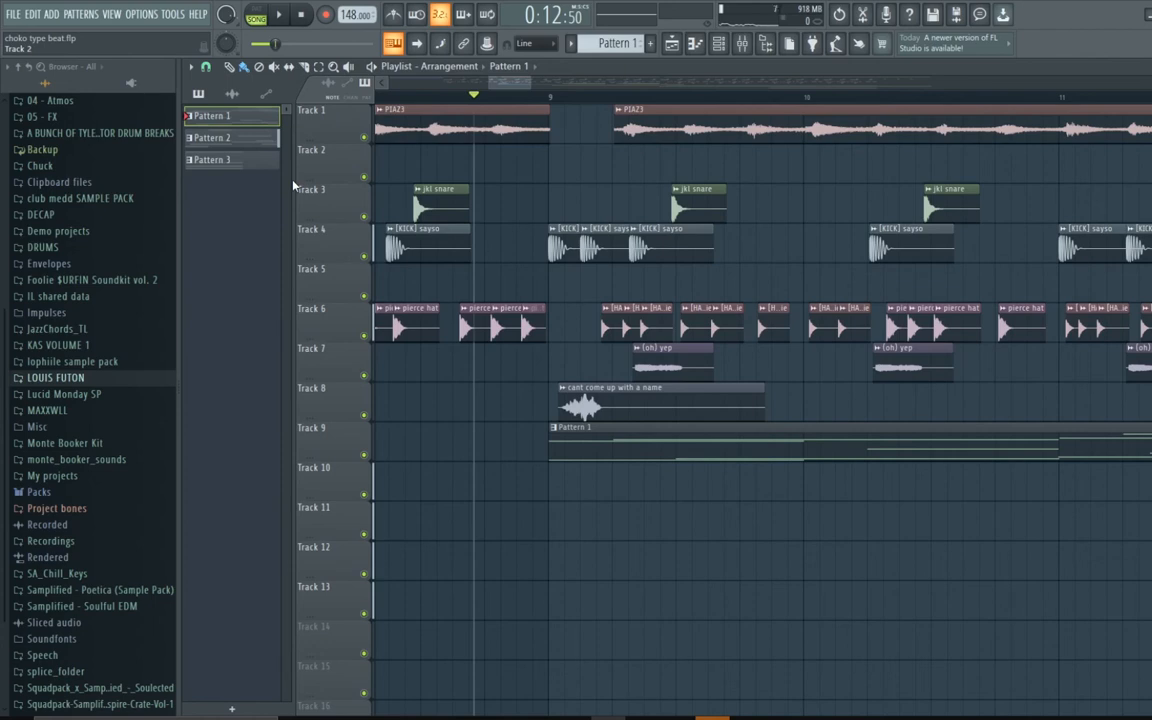
key("space")
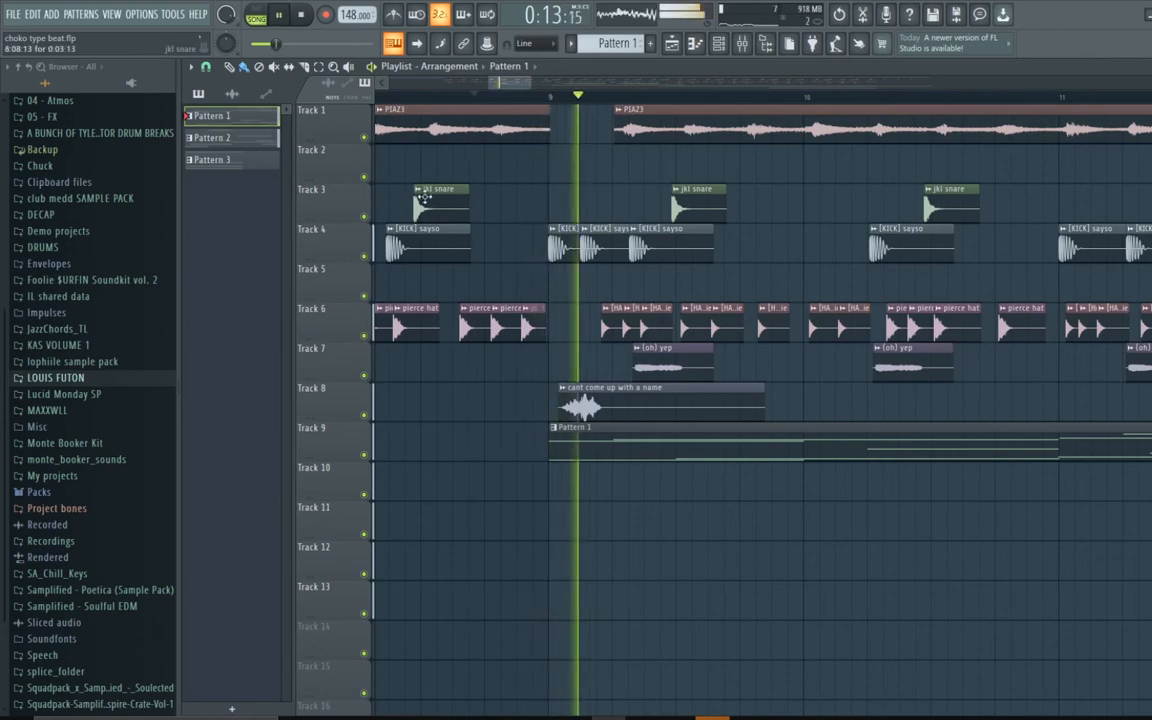
left_click(548, 97)
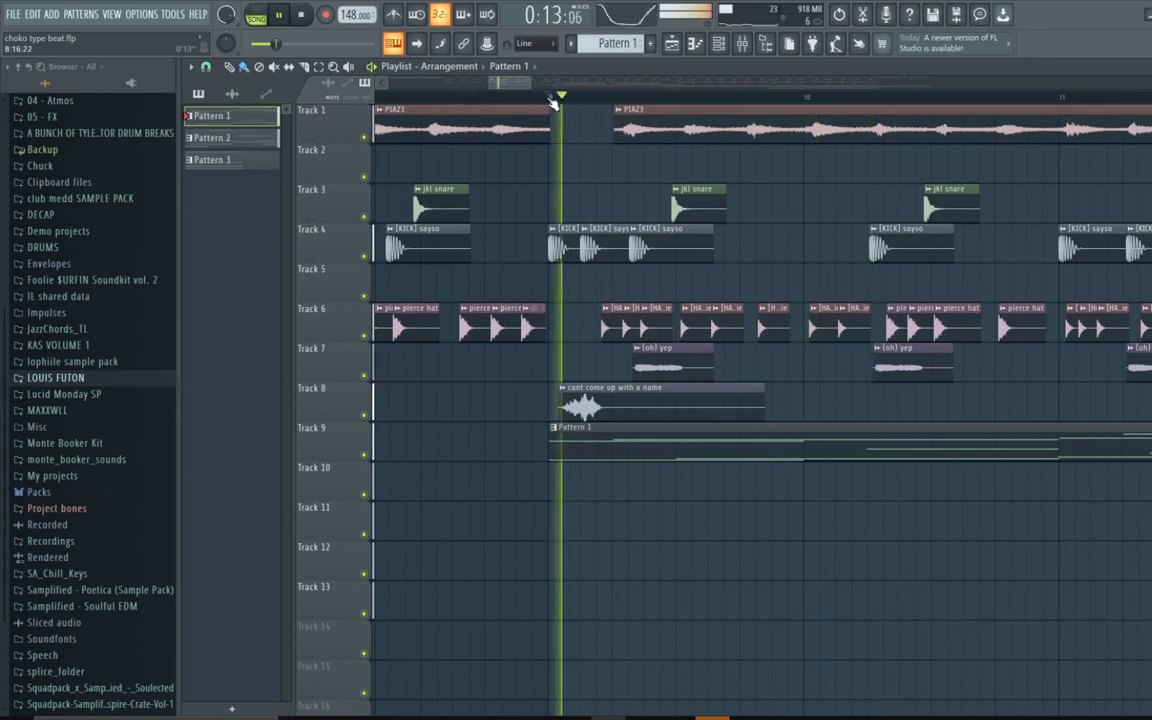
key("space")
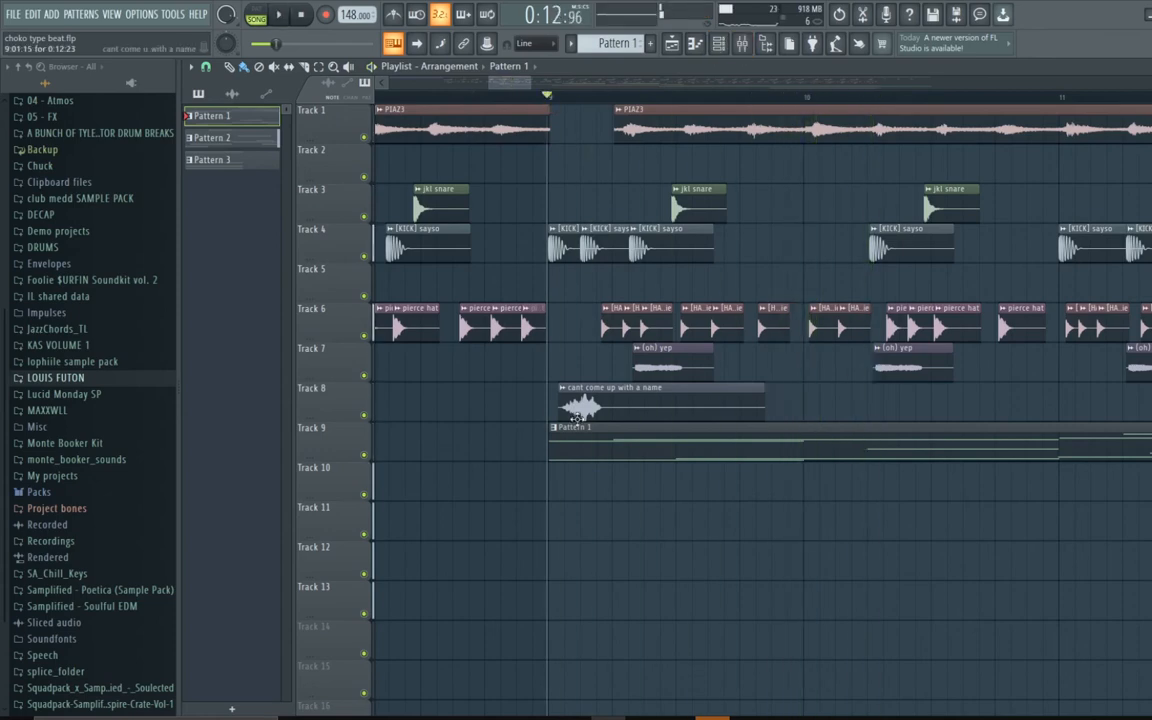
Inspect the sample settings of the Track 8 clip "cant come up with a name" and its mixer insert's effects, and return to the playlist
left_click(578, 410)
double_click(578, 410)
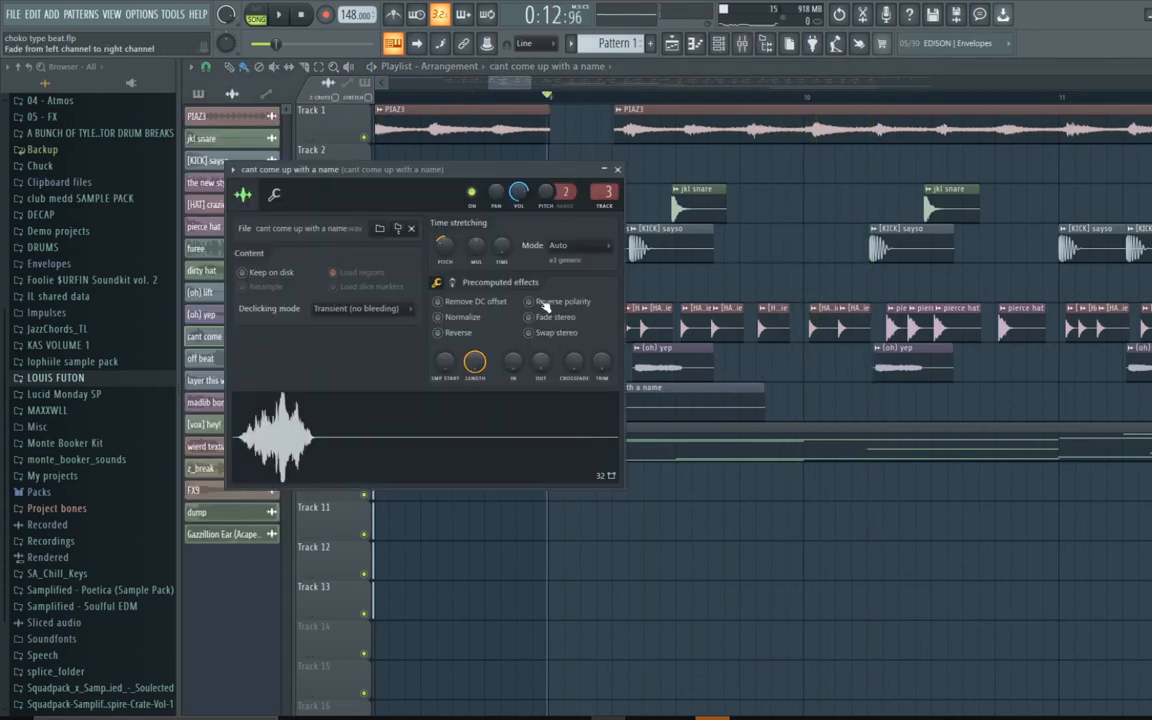
left_click(618, 171)
left_click(670, 43)
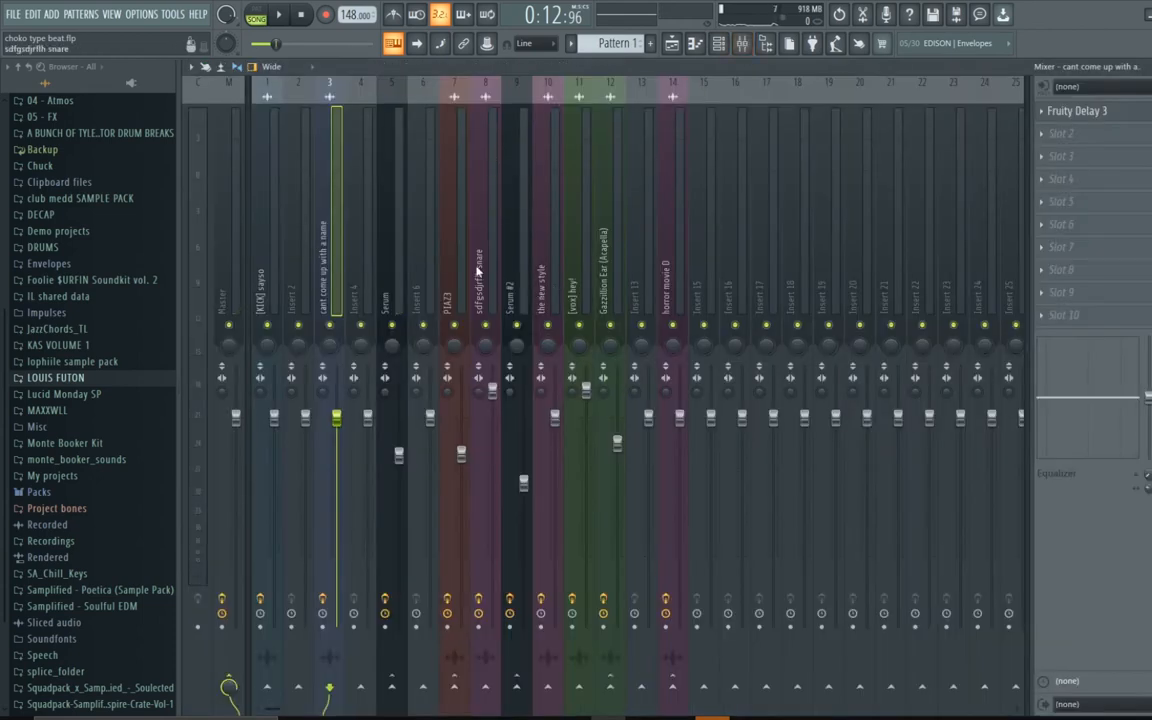
left_click(672, 43)
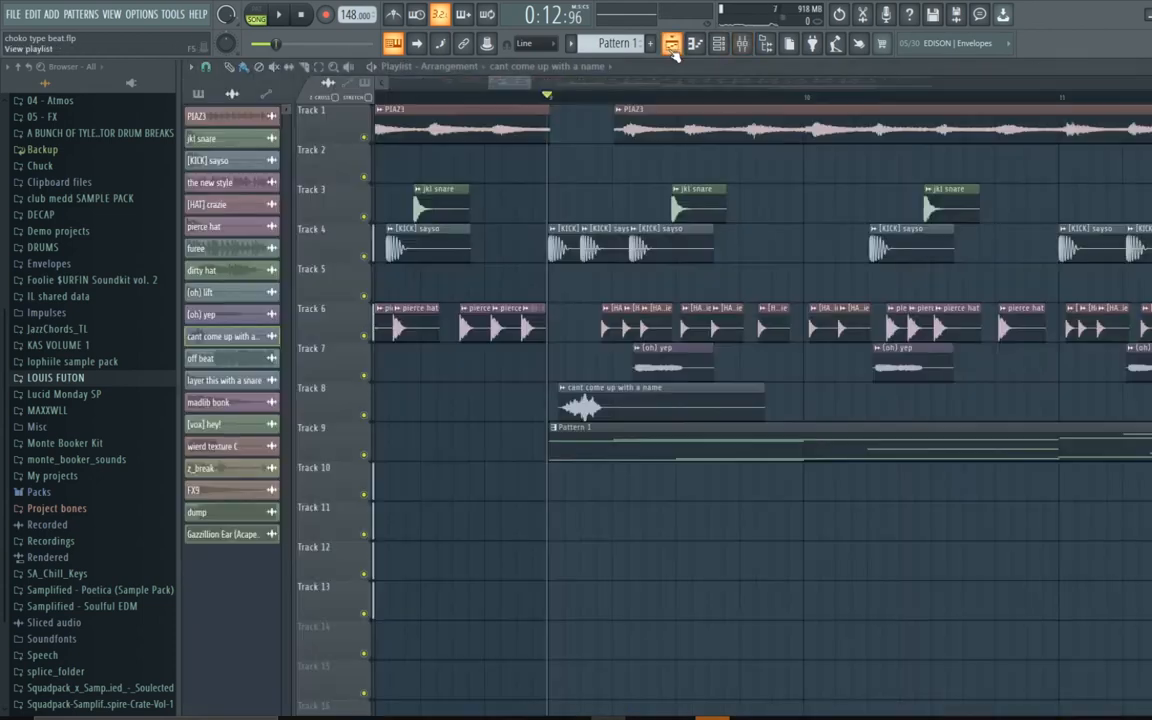
Play the arrangement from the middle of bar 4 into bar 5, compare it with the transition at bar 9, and stop playback
left_click_drag(521, 91, 502, 106)
mouse_move(437, 76)
left_mouse_down()
mouse_move(472, 86)
mouse_move(417, 114)
left_mouse_up()
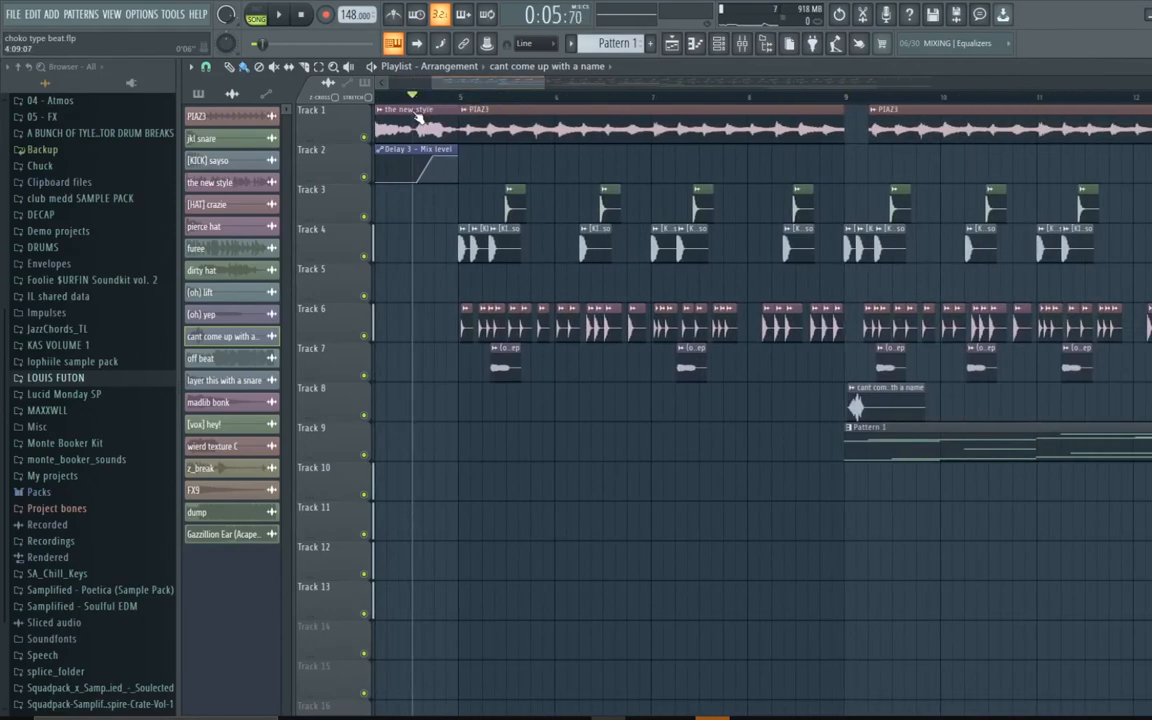
key("space")
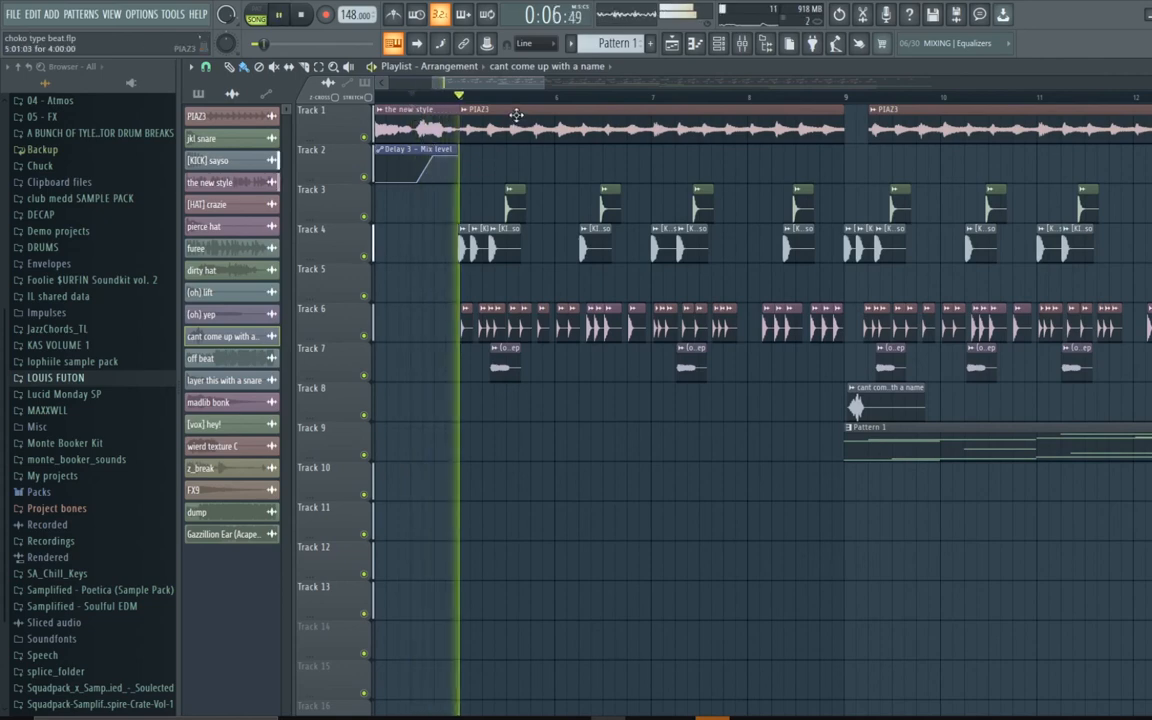
left_click(843, 97)
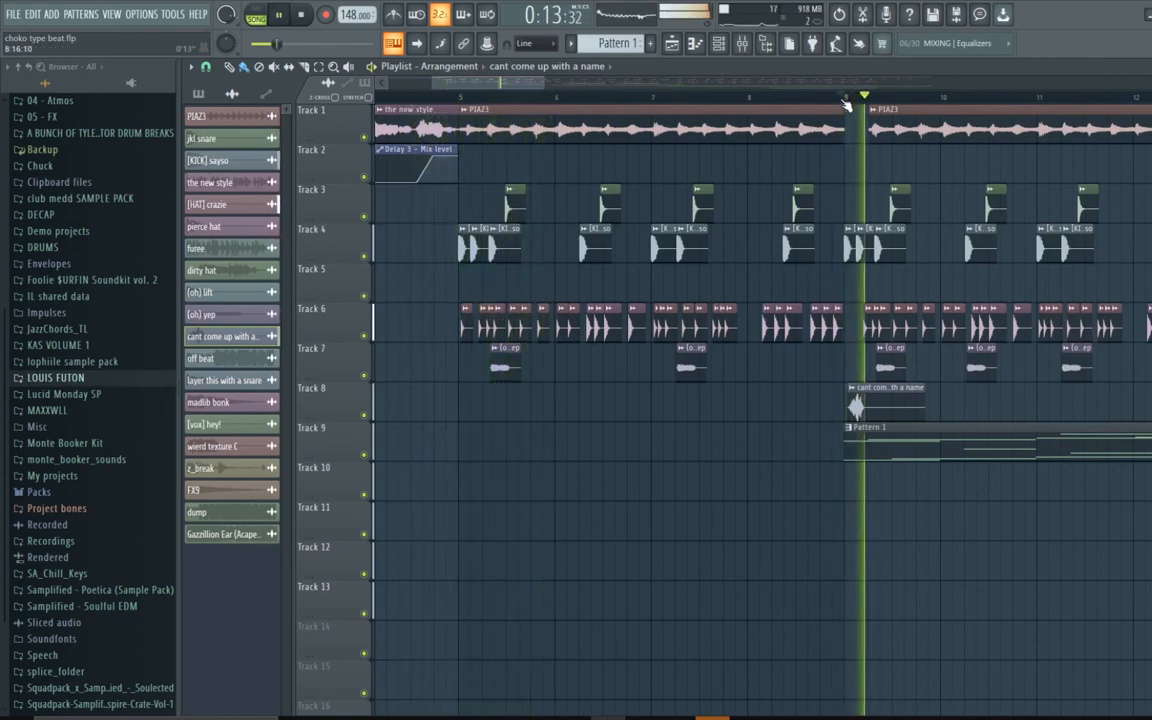
key("space")
Play the section from bar 12 containing the "layer this with a snare" clip on Track 5, and stop playback
left_click_drag(540, 84, 484, 86)
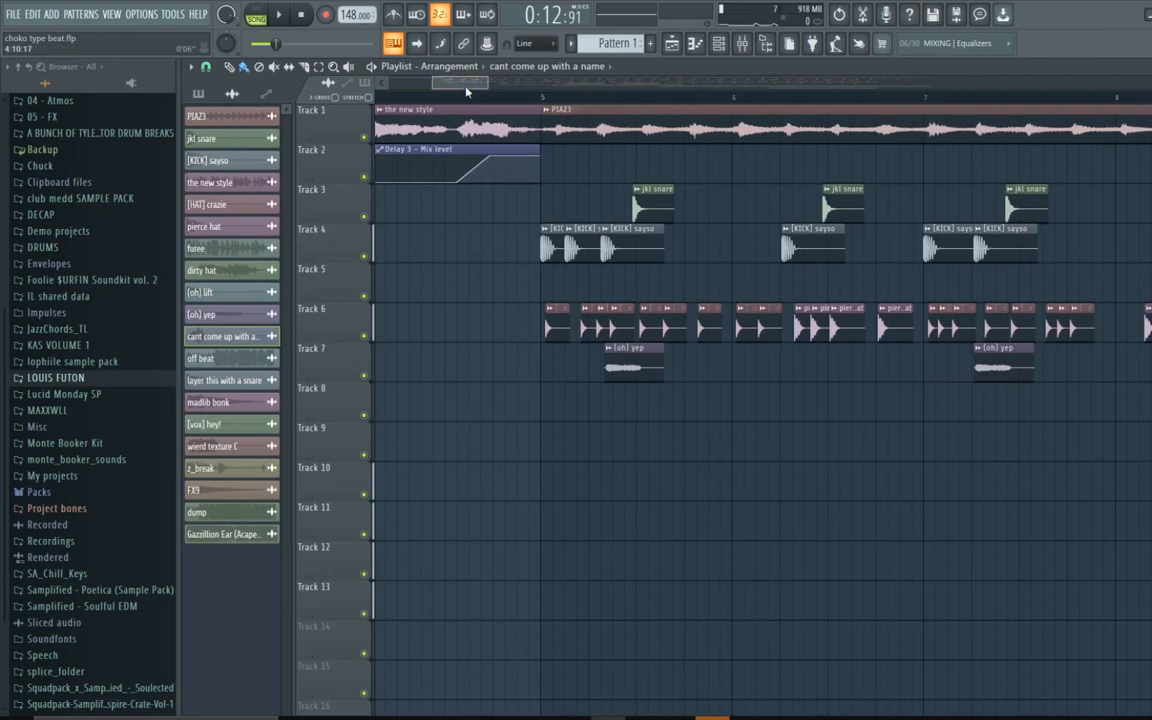
left_click_drag(466, 90, 492, 123)
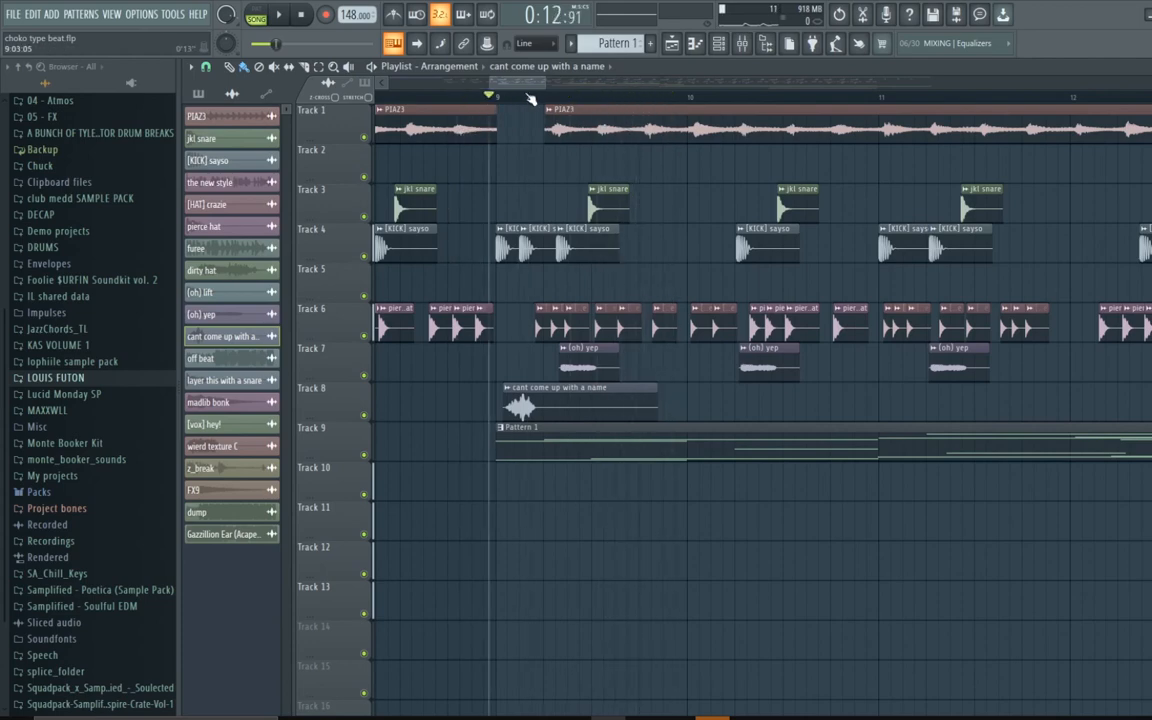
left_click_drag(543, 78, 597, 89)
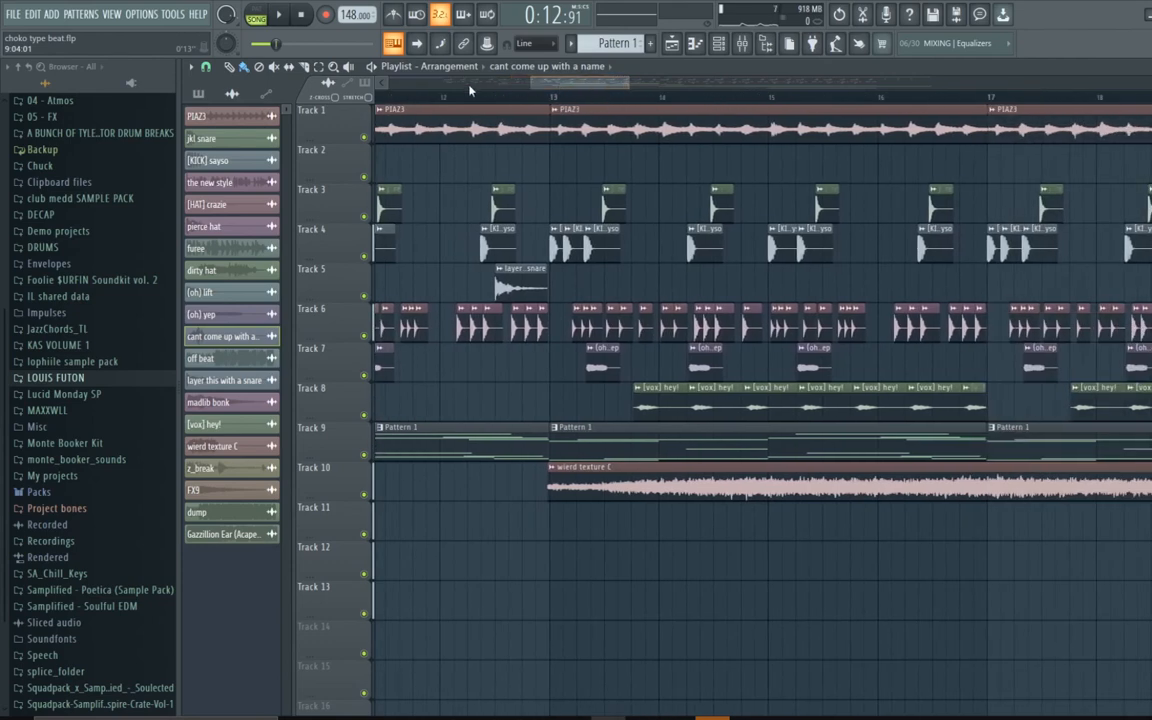
left_click(440, 99)
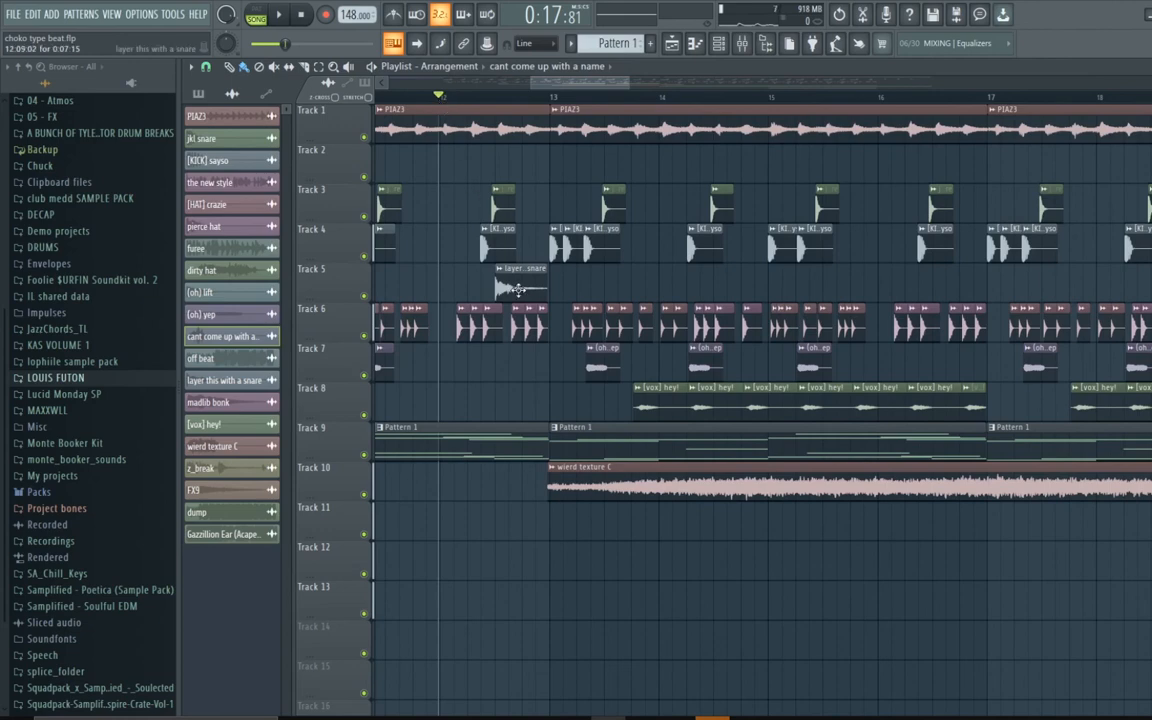
key("space")
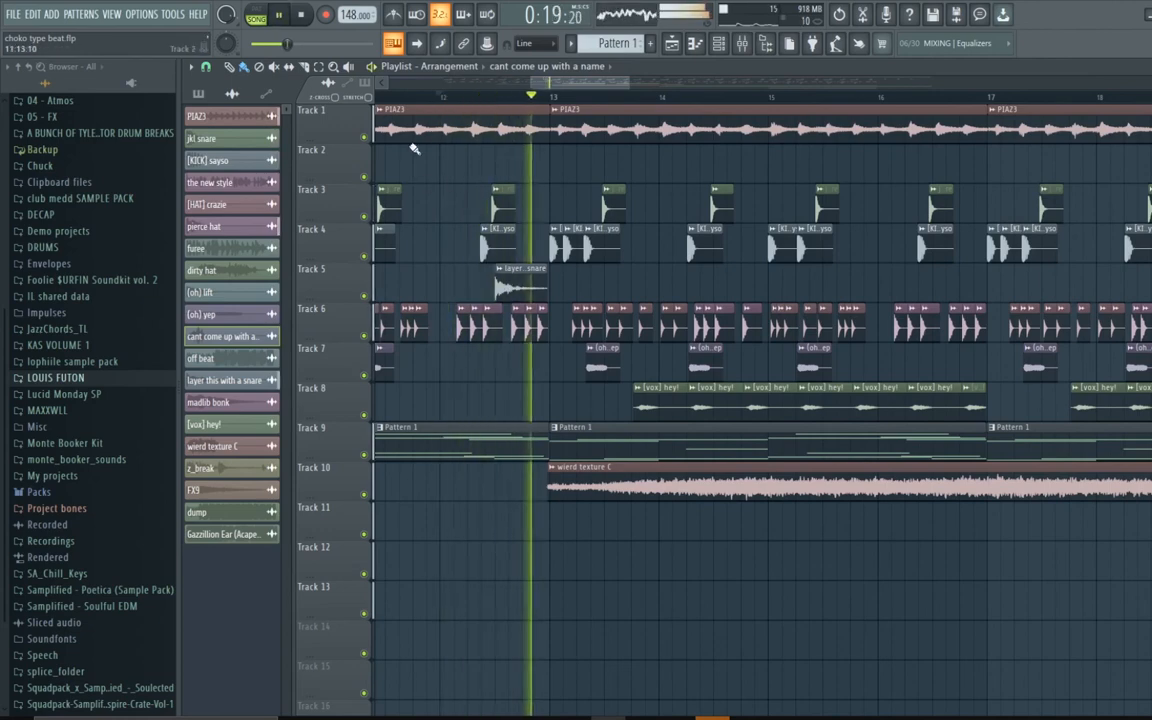
left_click(443, 100)
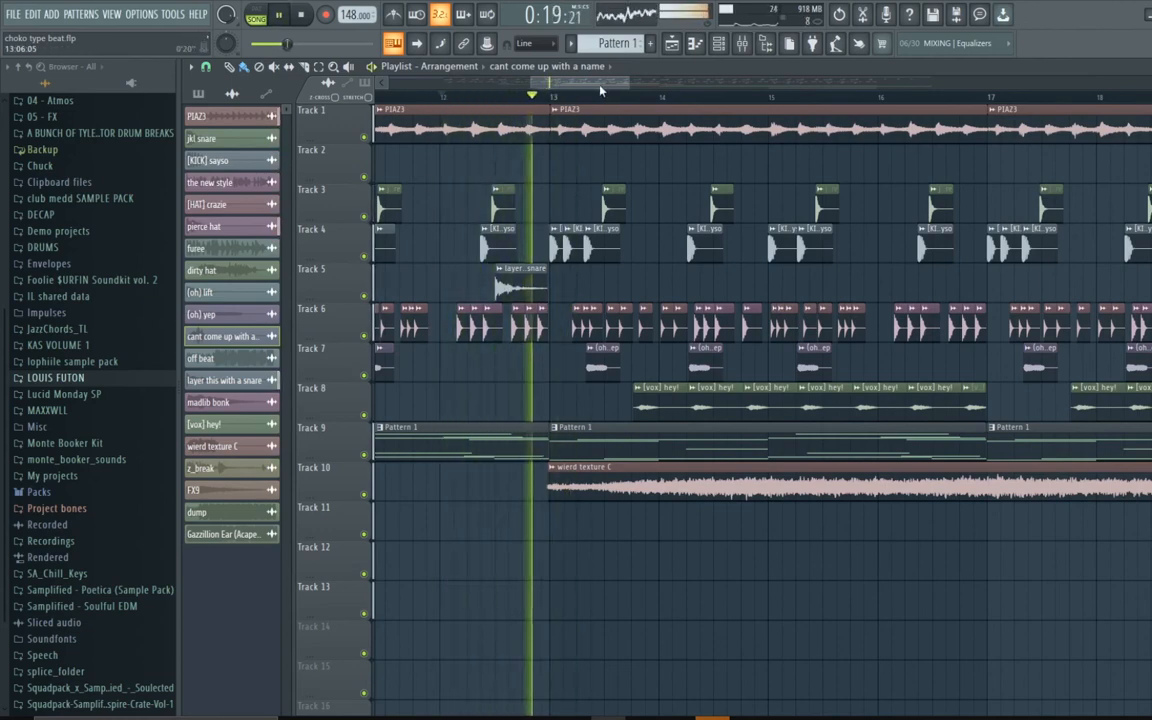
key("space")
Place the playhead at bar 13, inspect the wierd texture C clip's sample settings, and show its mixer insert
mouse_move(600, 90)
left_mouse_down()
mouse_move(658, 95)
mouse_move(588, 98)
left_mouse_up()
left_click(567, 98)
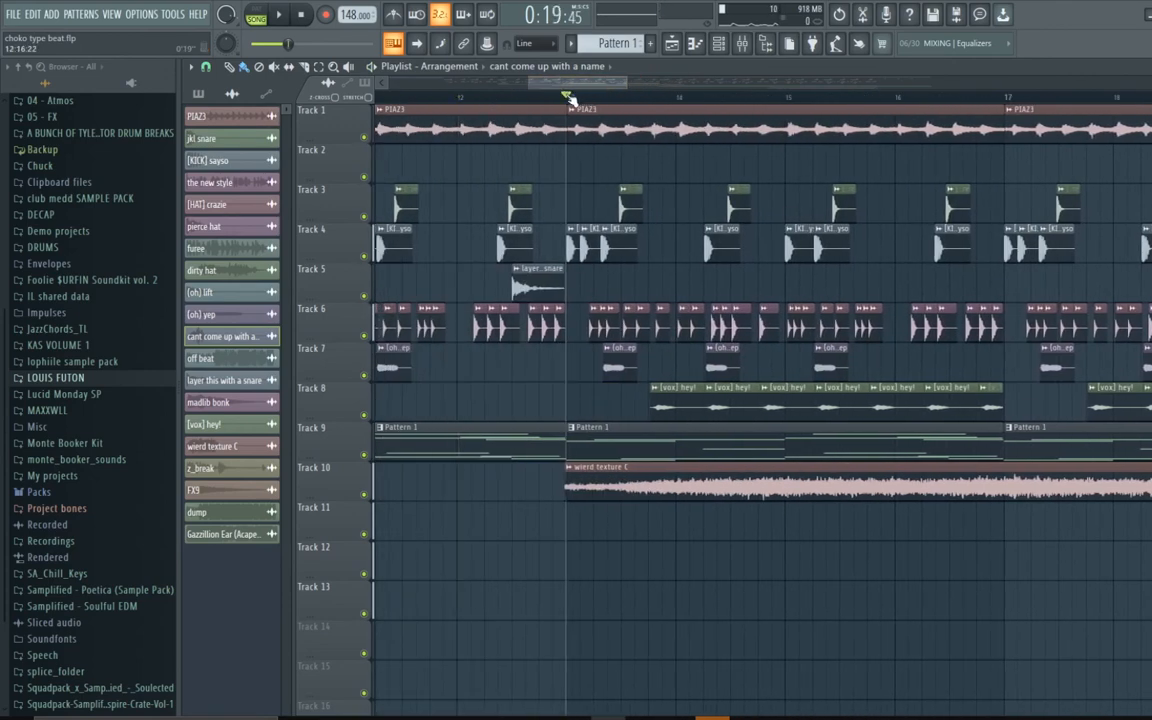
left_click(575, 466)
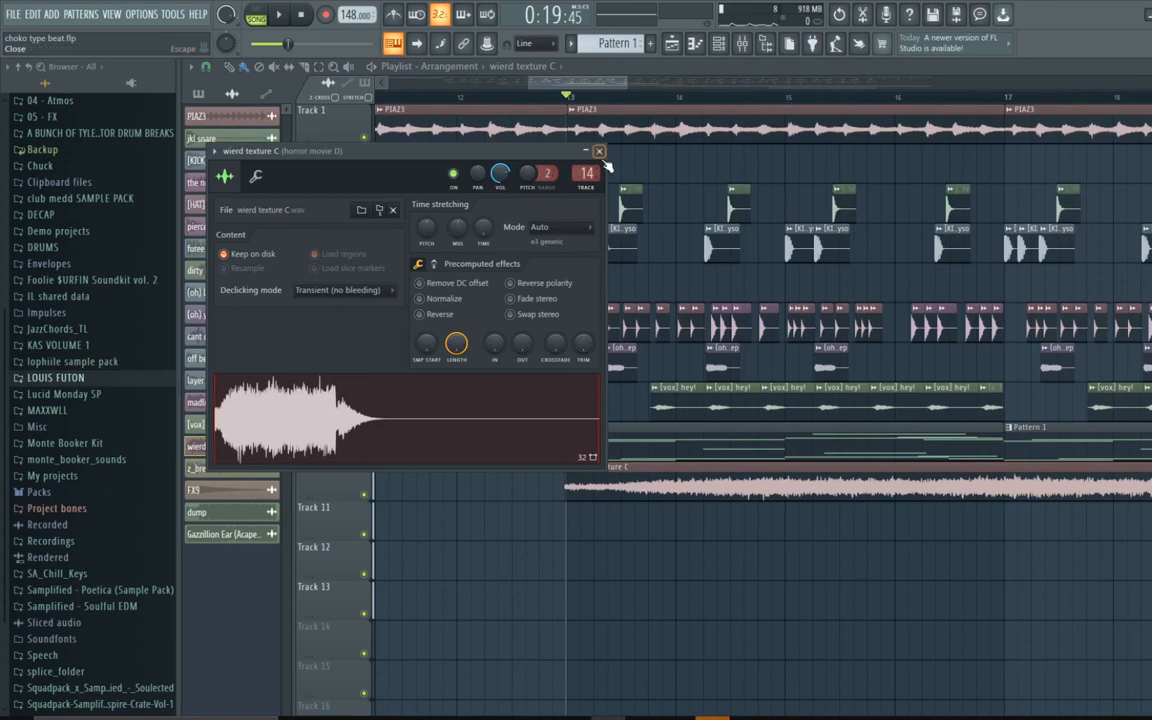
left_click(540, 134)
key("F9")
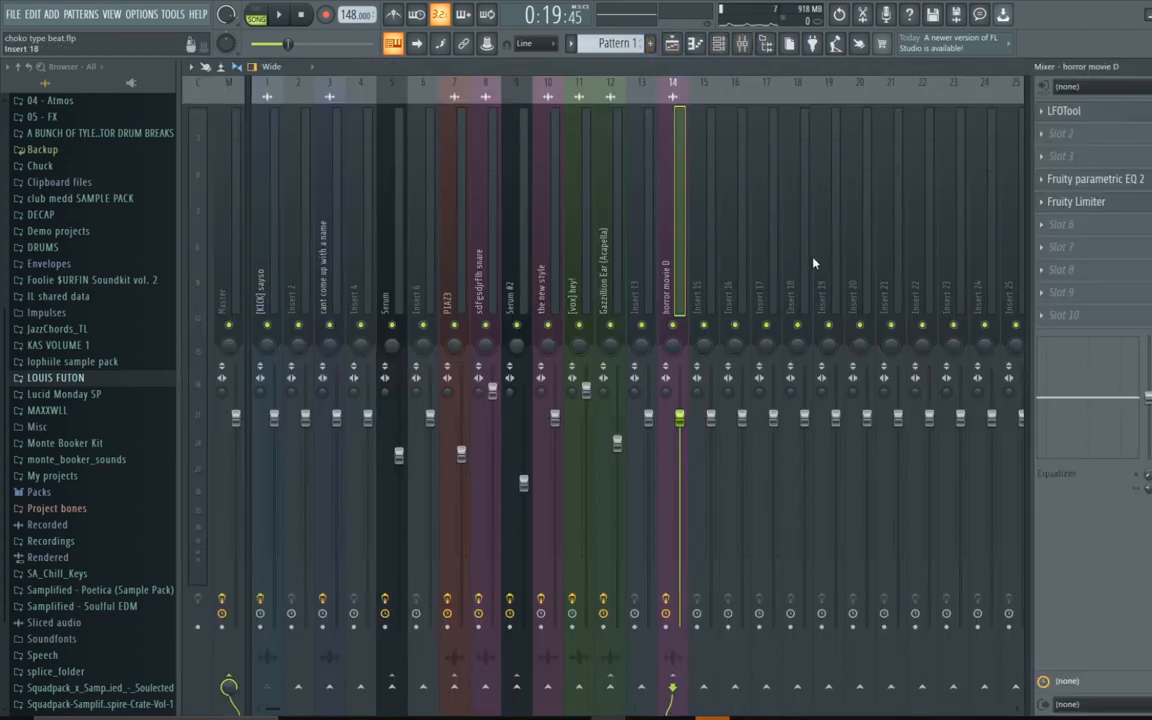
Lower the peak point of the LFOTool curve on the horror movie D insert to 93%, and close the plugin
left_click(1079, 112)
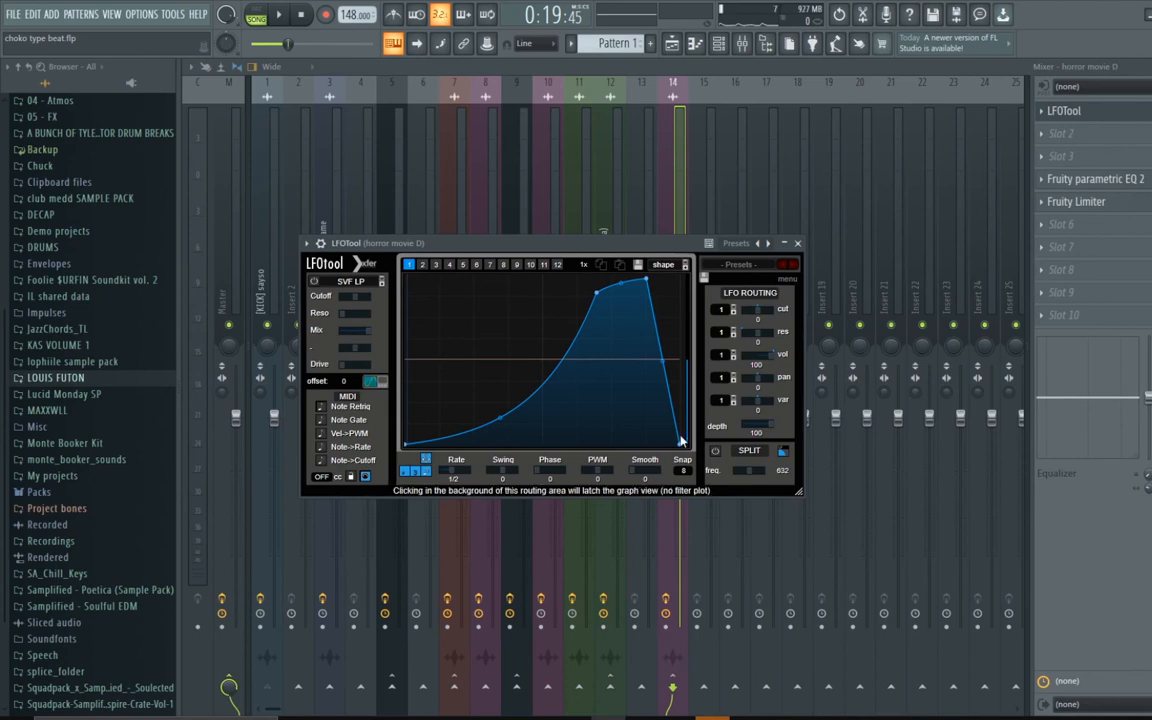
mouse_move(679, 443)
left_mouse_down()
mouse_move(677, 302)
mouse_move(679, 443)
left_mouse_up()
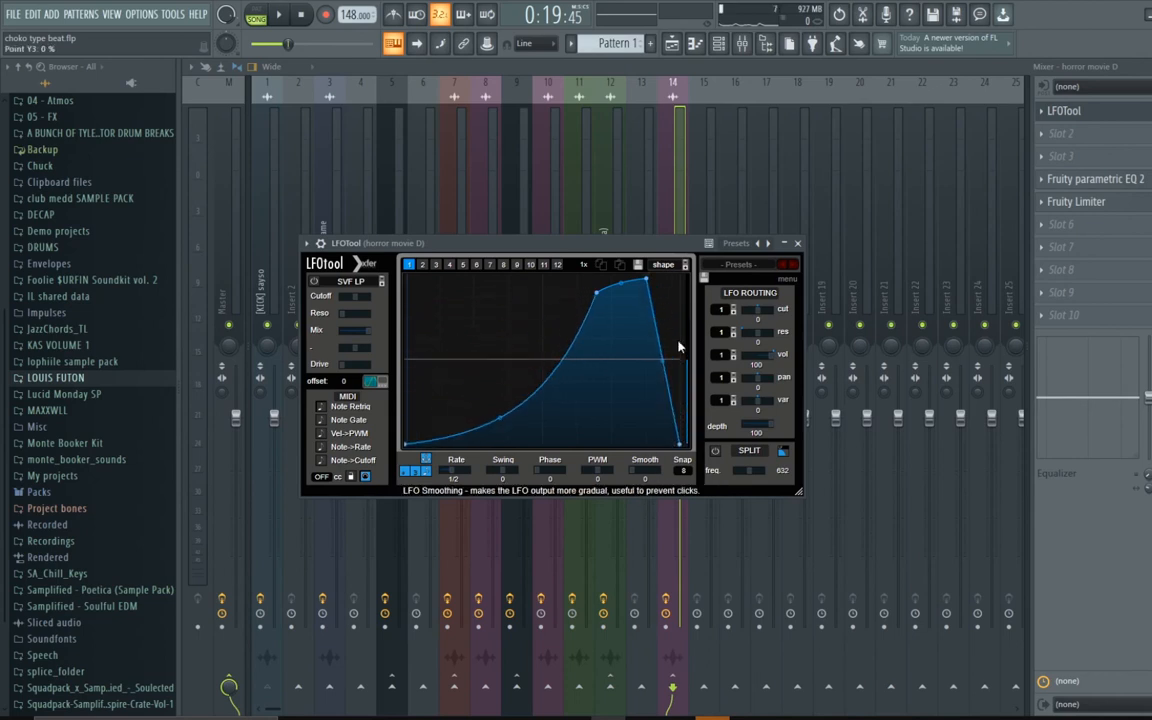
mouse_move(651, 283)
left_mouse_down()
mouse_move(678, 268)
mouse_move(650, 285)
mouse_move(681, 283)
mouse_move(674, 290)
mouse_move(642, 287)
left_mouse_up()
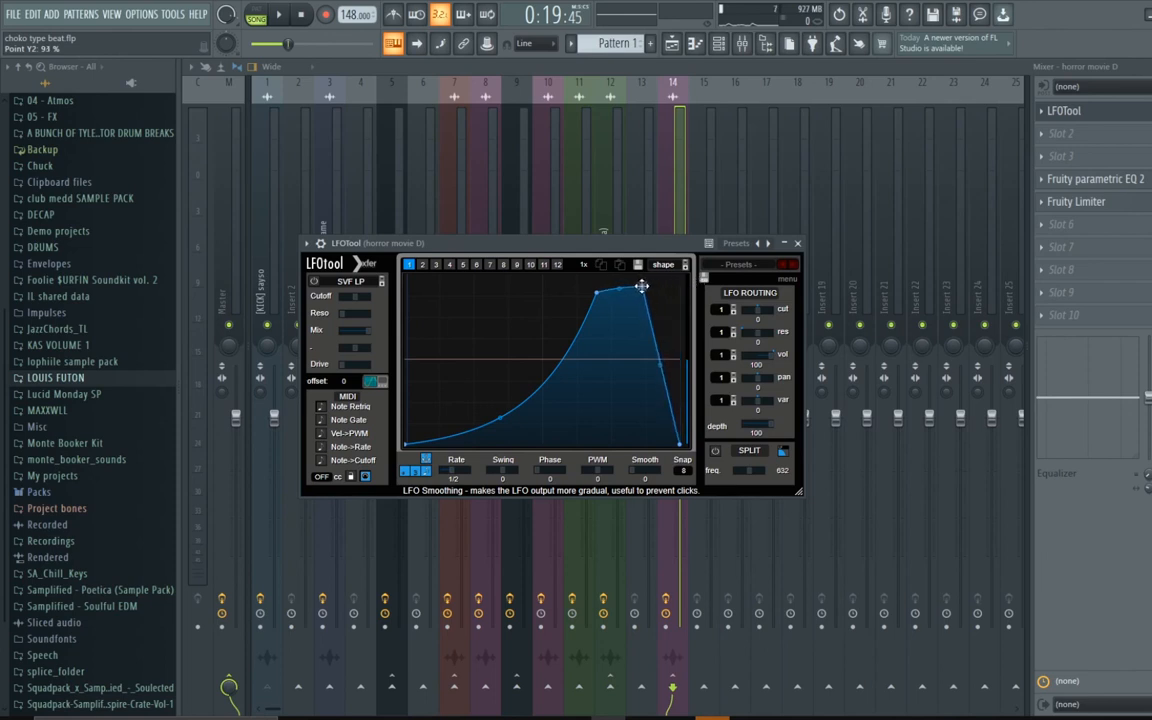
left_click(797, 243)
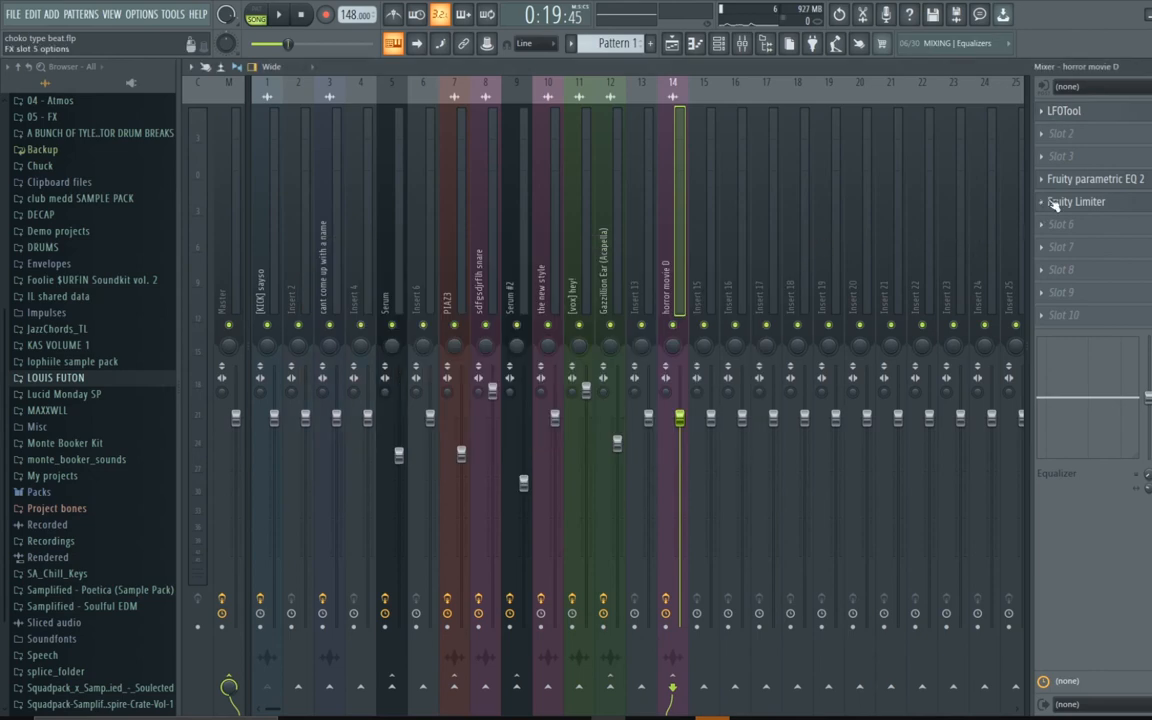
Inspect the Fruity parametric EQ 2 curve and the Fruity Limiter compressor settings on the horror movie D insert
left_click(1065, 180)
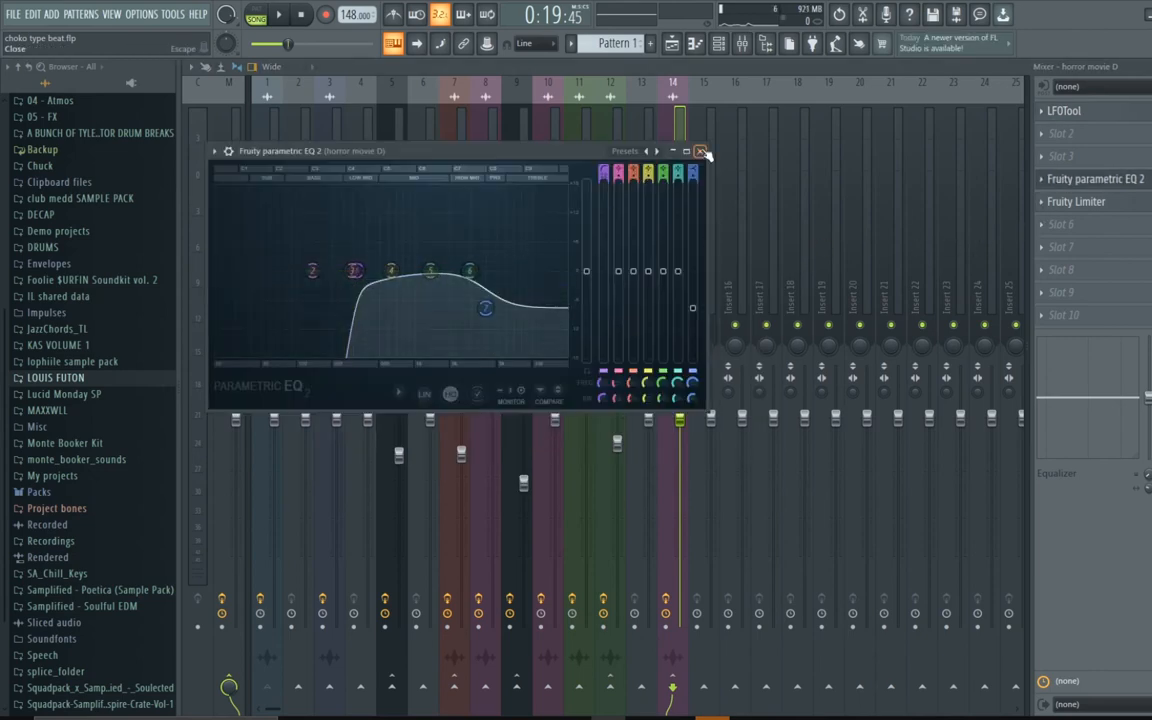
left_click(701, 151)
left_click(1043, 206)
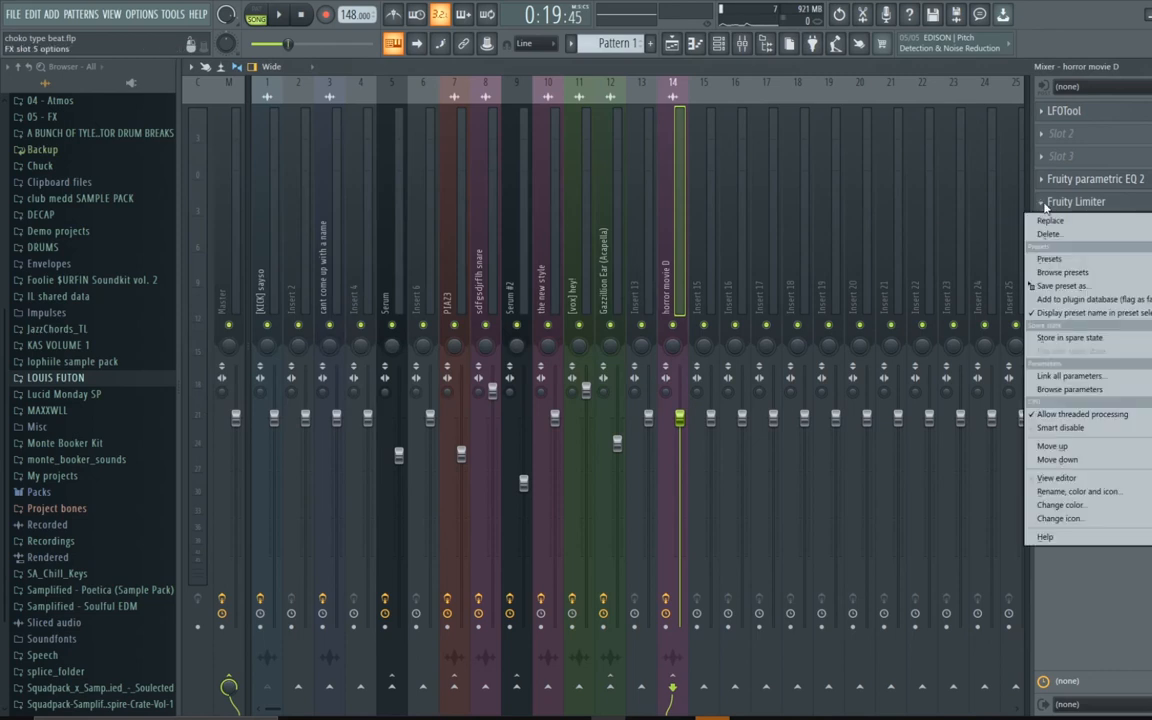
left_click(1065, 205)
left_click(1065, 205)
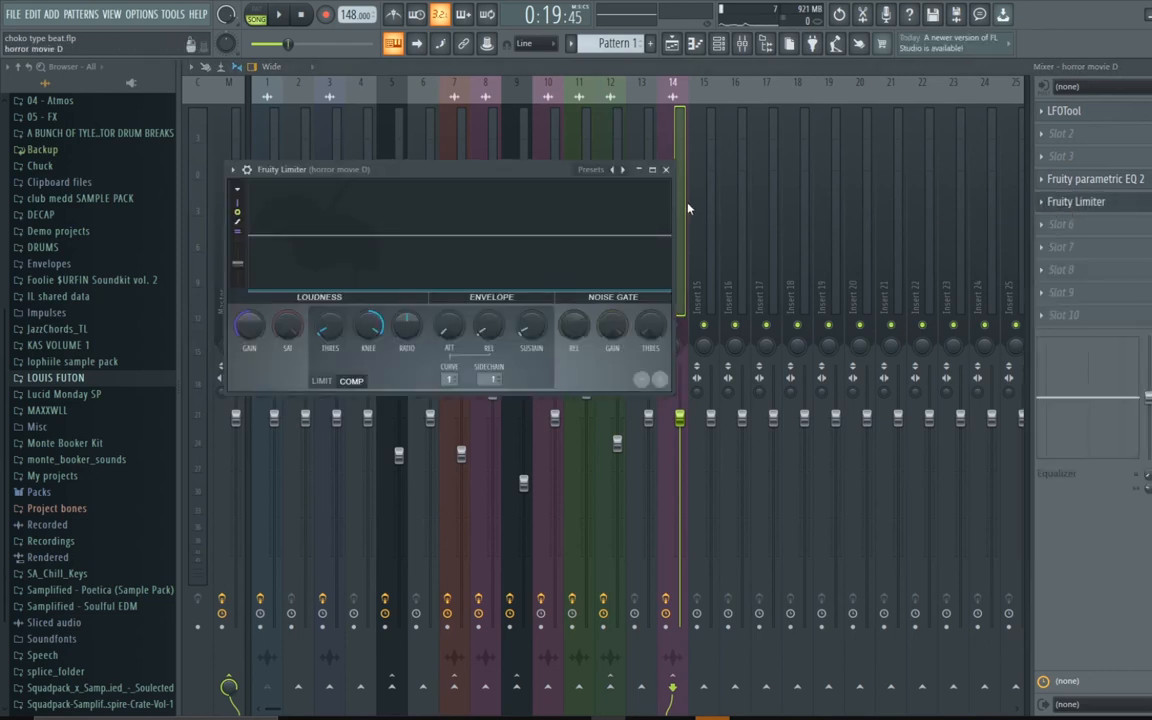
left_click(665, 169)
Compare the routing of the [KICK] sayso insert with the horror movie D insert, and return to the playlist
left_click(260, 281)
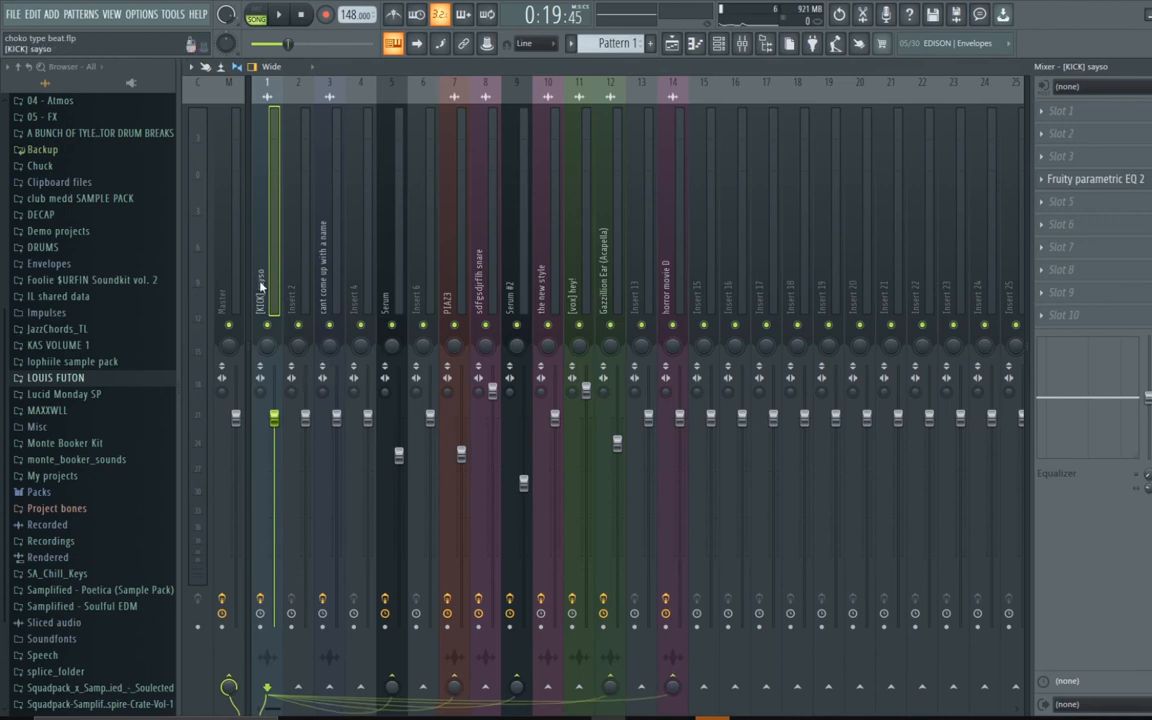
left_click(660, 285)
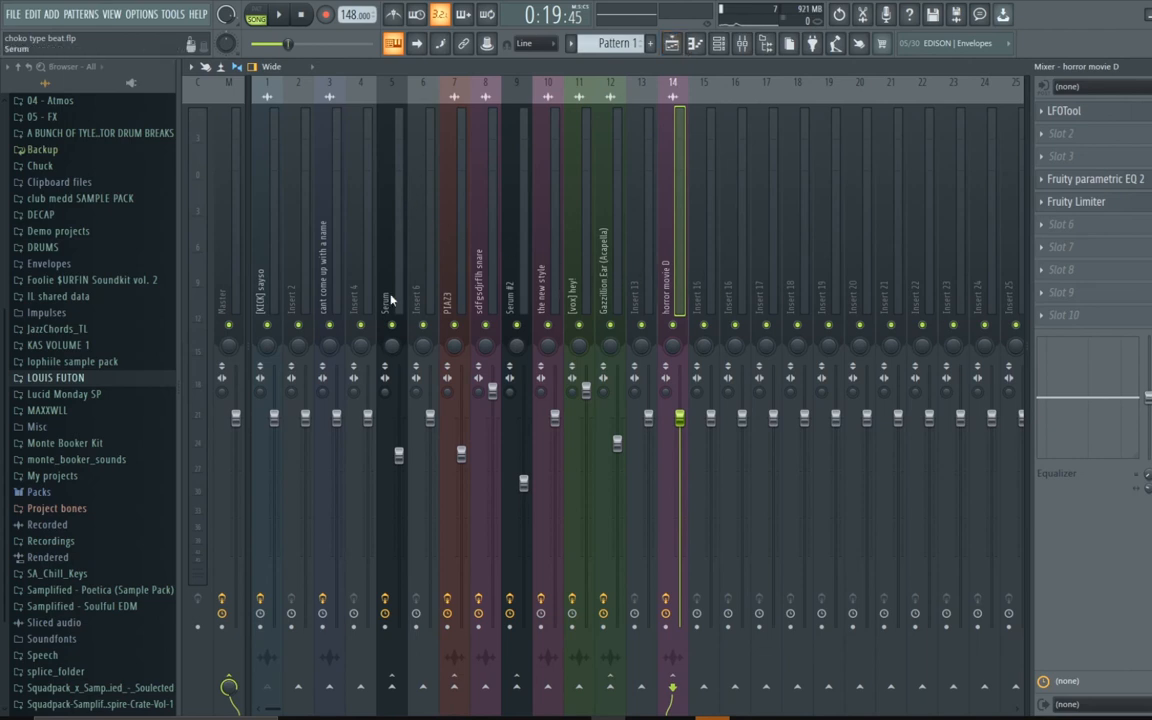
left_click(274, 278)
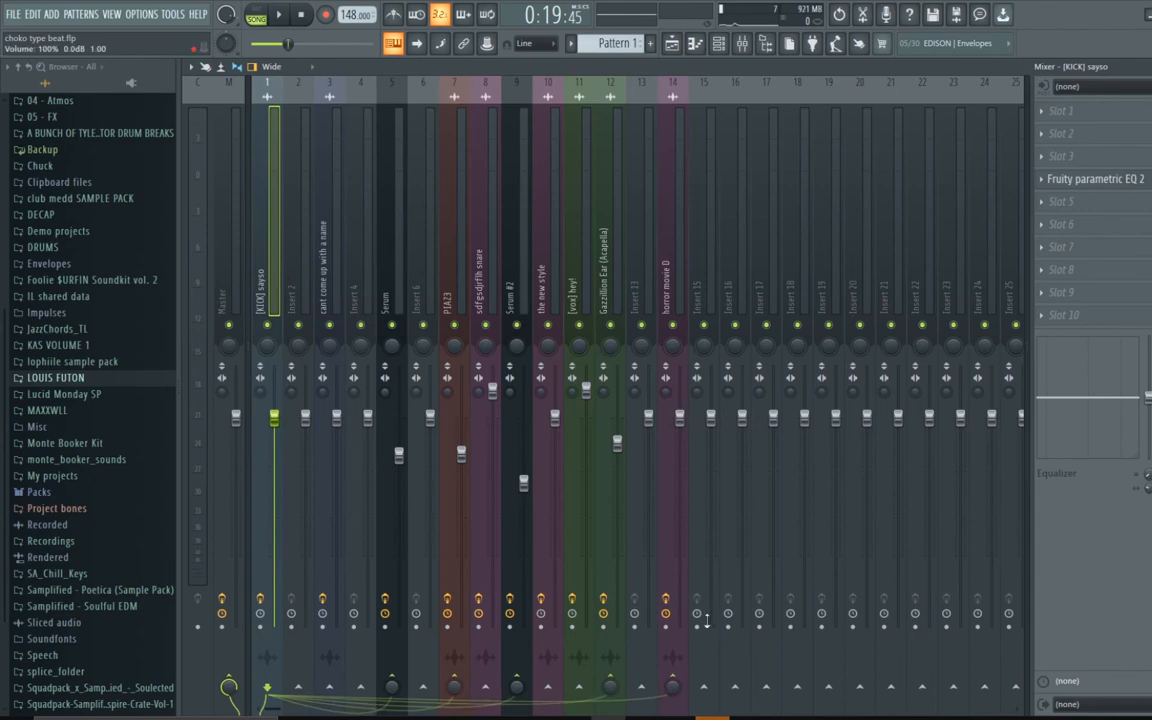
key("F5")
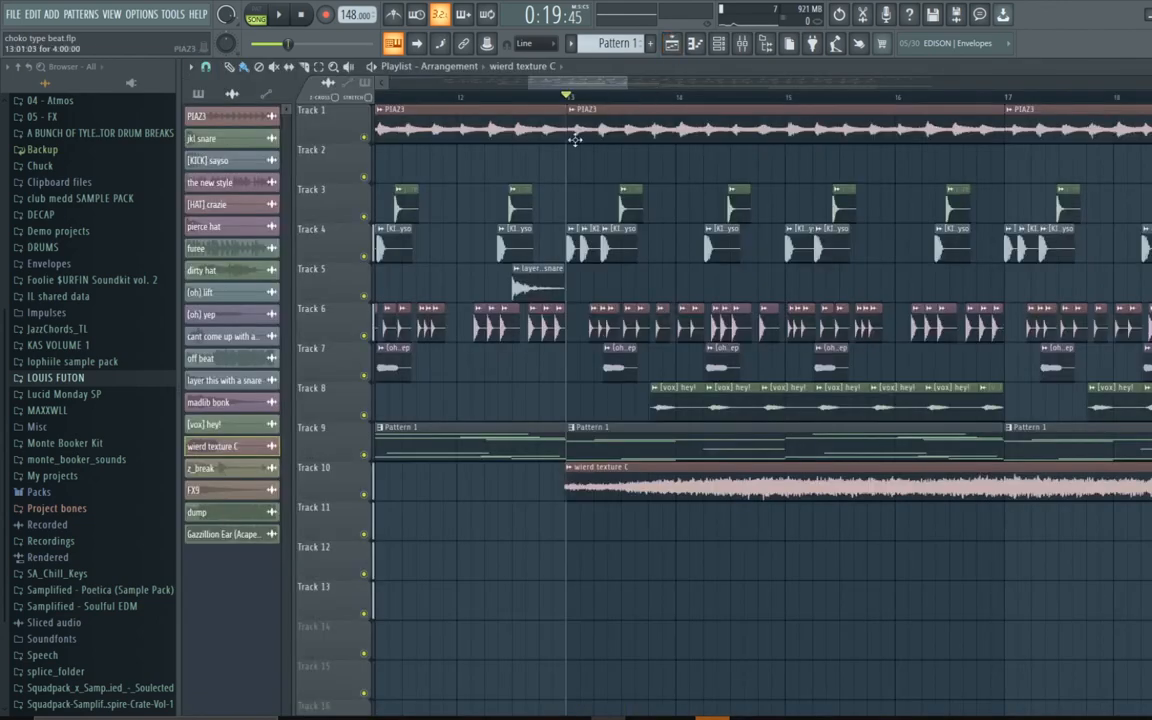
Play the full arrangement from bar 13 and follow it past the acapella entry around bar 21
left_click_drag(632, 83, 665, 120)
key("space")
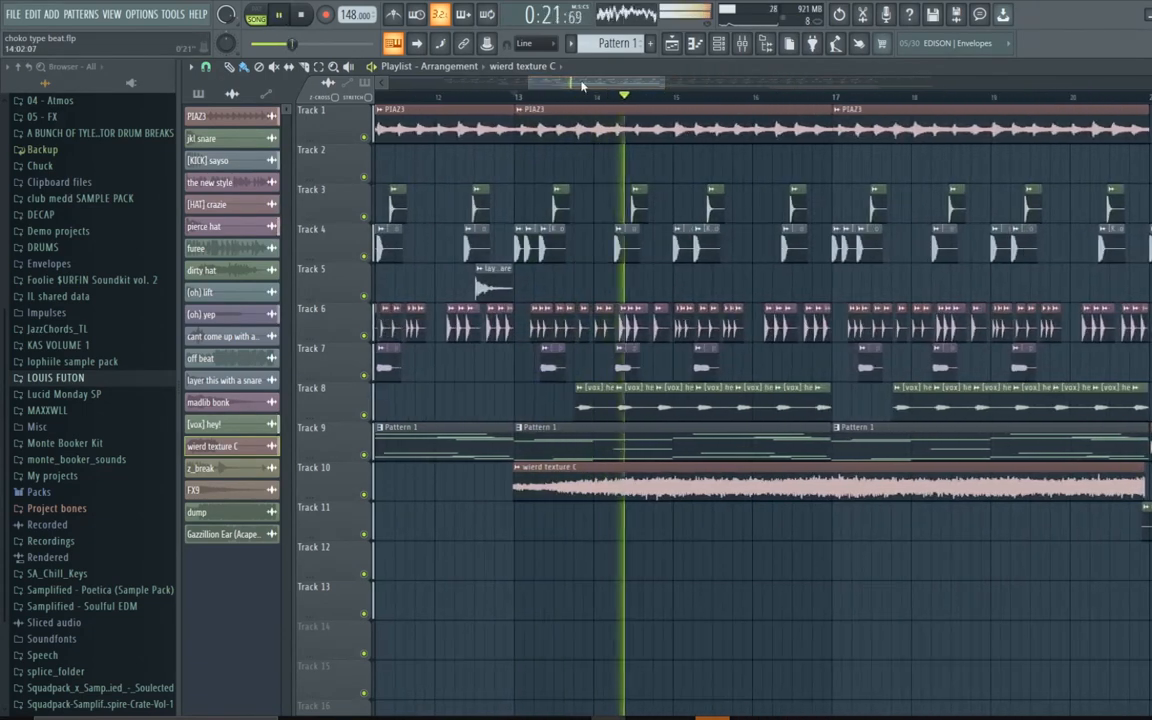
left_click_drag(586, 84, 683, 122)
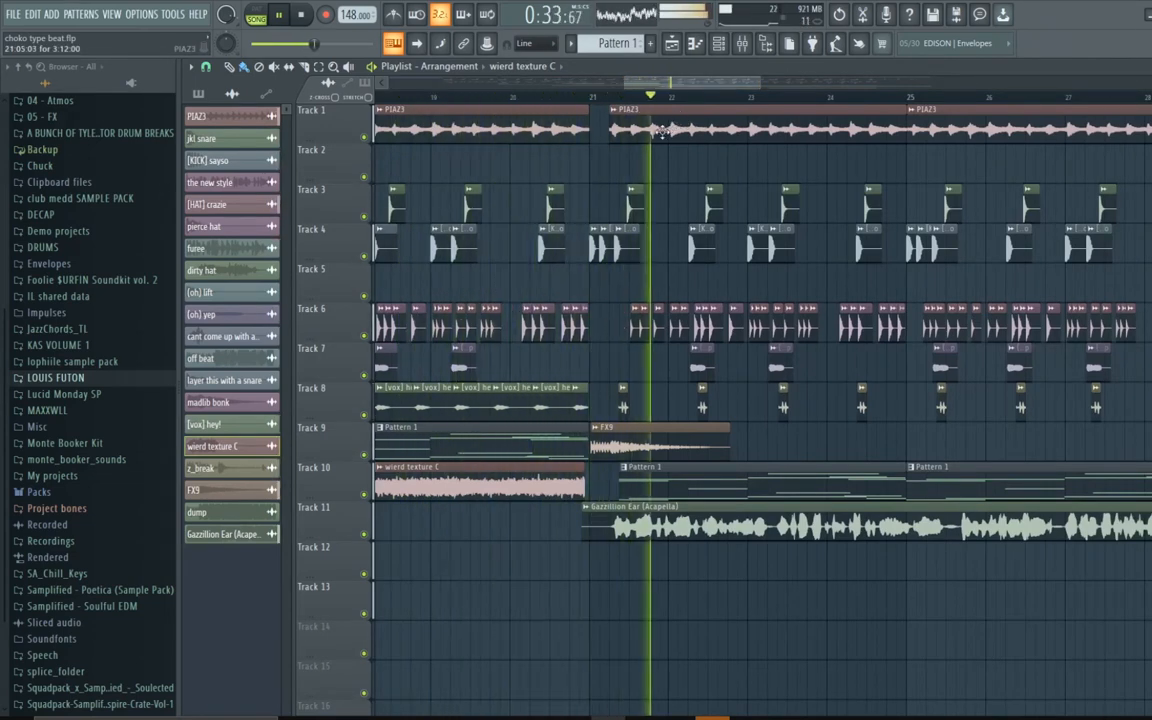
Solo Tracks 3 and 8 and play from bar 21 to hear the snare with its layered percussion, then restore all tracks
key("space")
left_click_drag(607, 101, 592, 110)
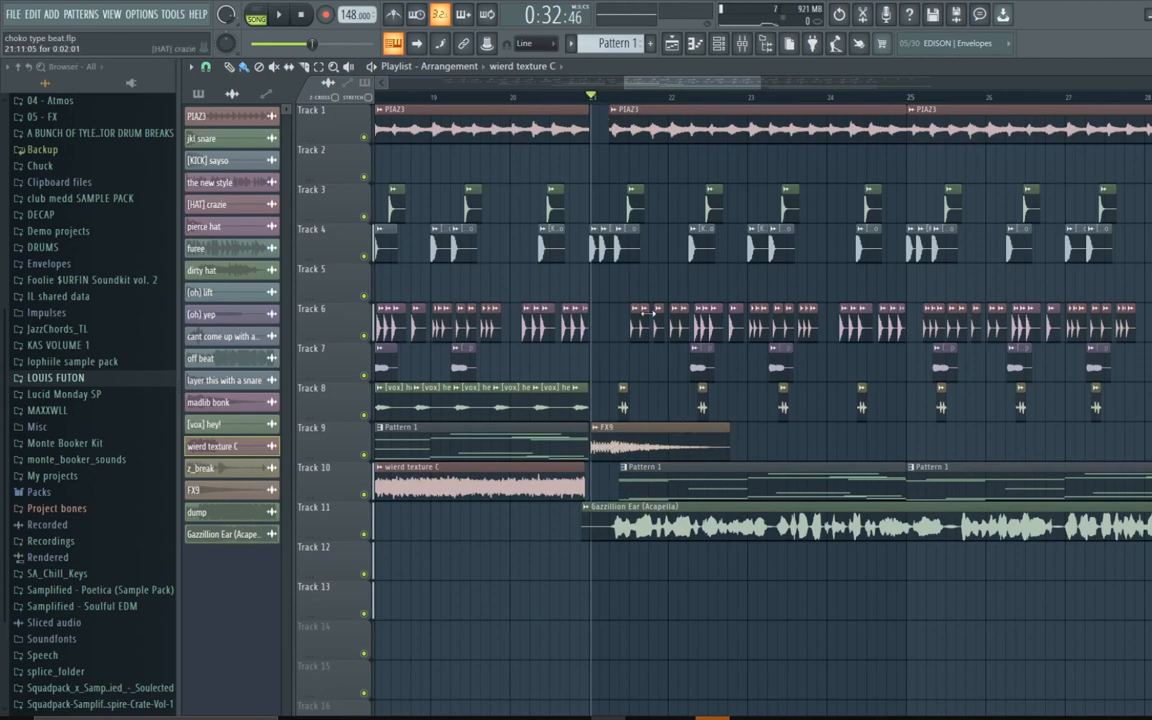
left_click_drag(757, 79, 709, 105)
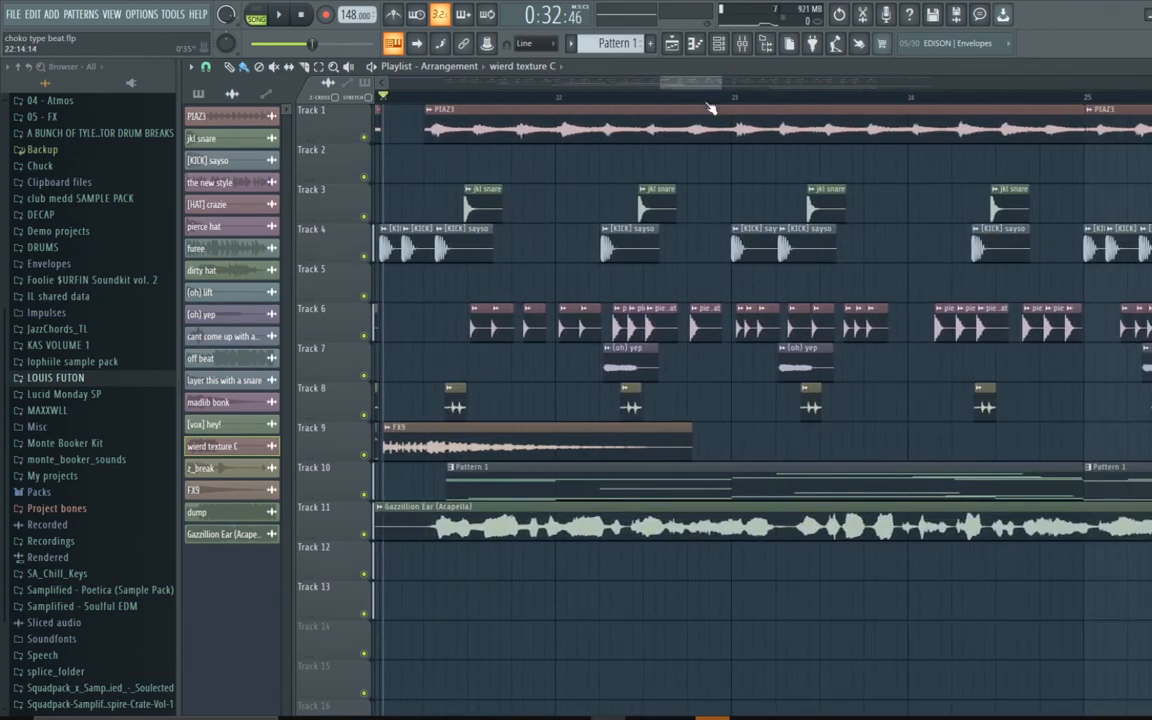
right_click(365, 416)
left_click(366, 217)
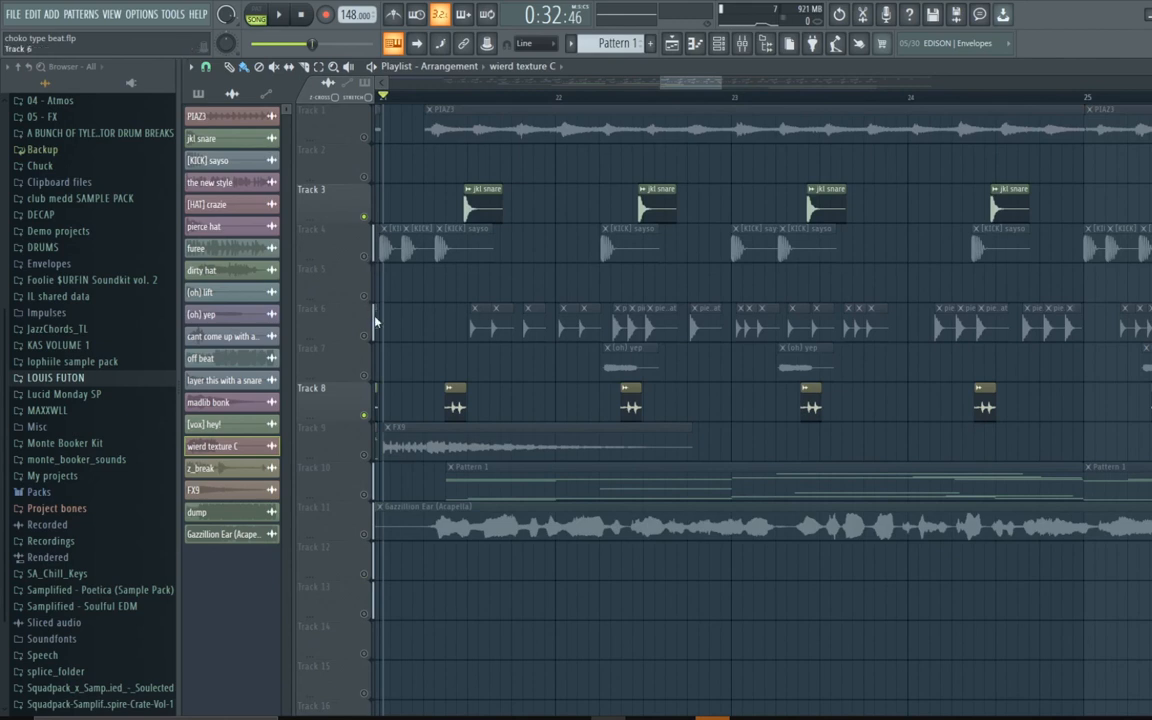
key("space")
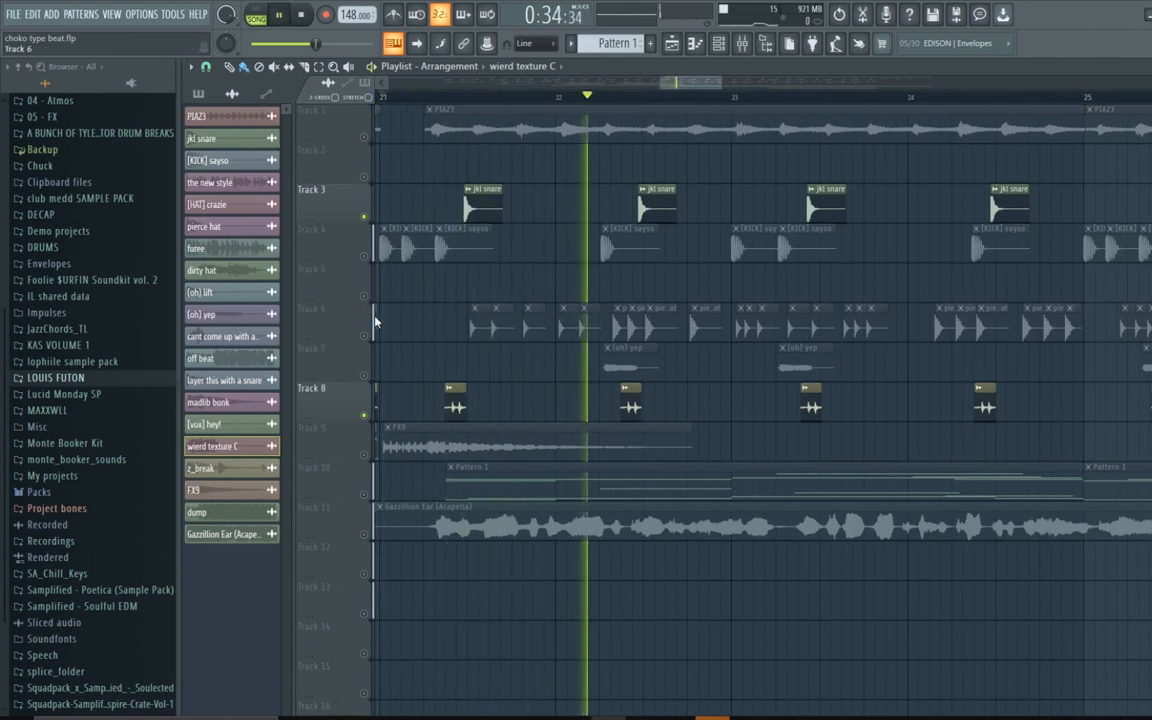
key("space")
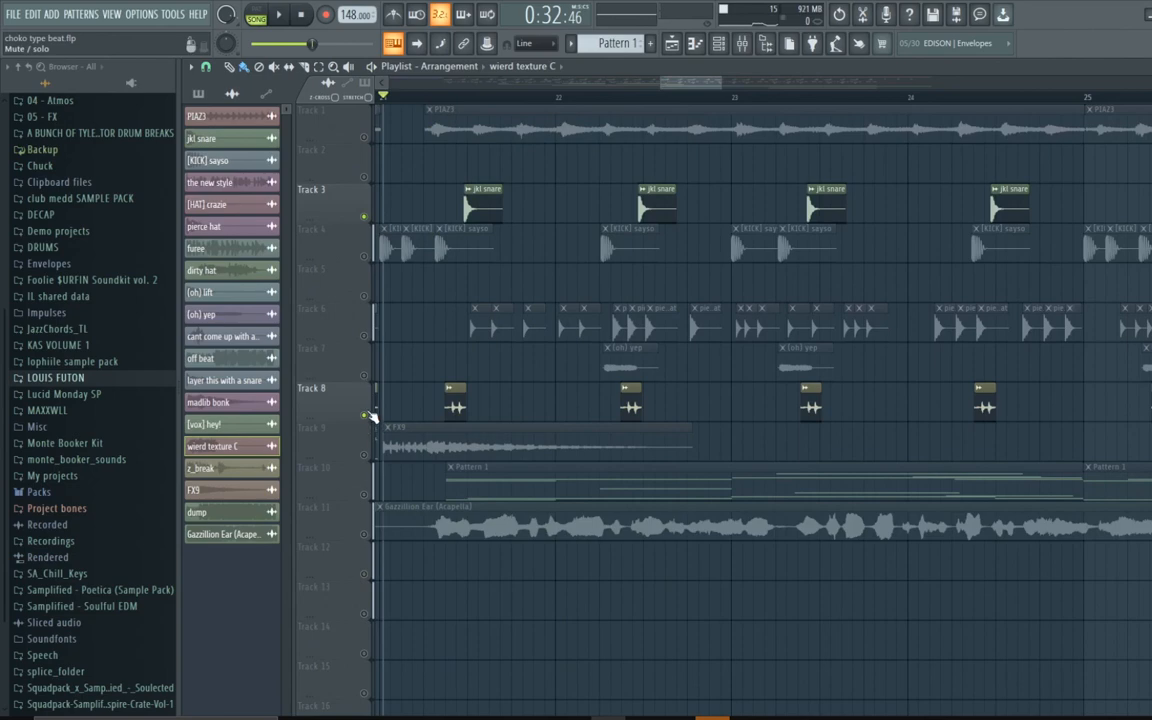
right_click(365, 414)
right_click(365, 414)
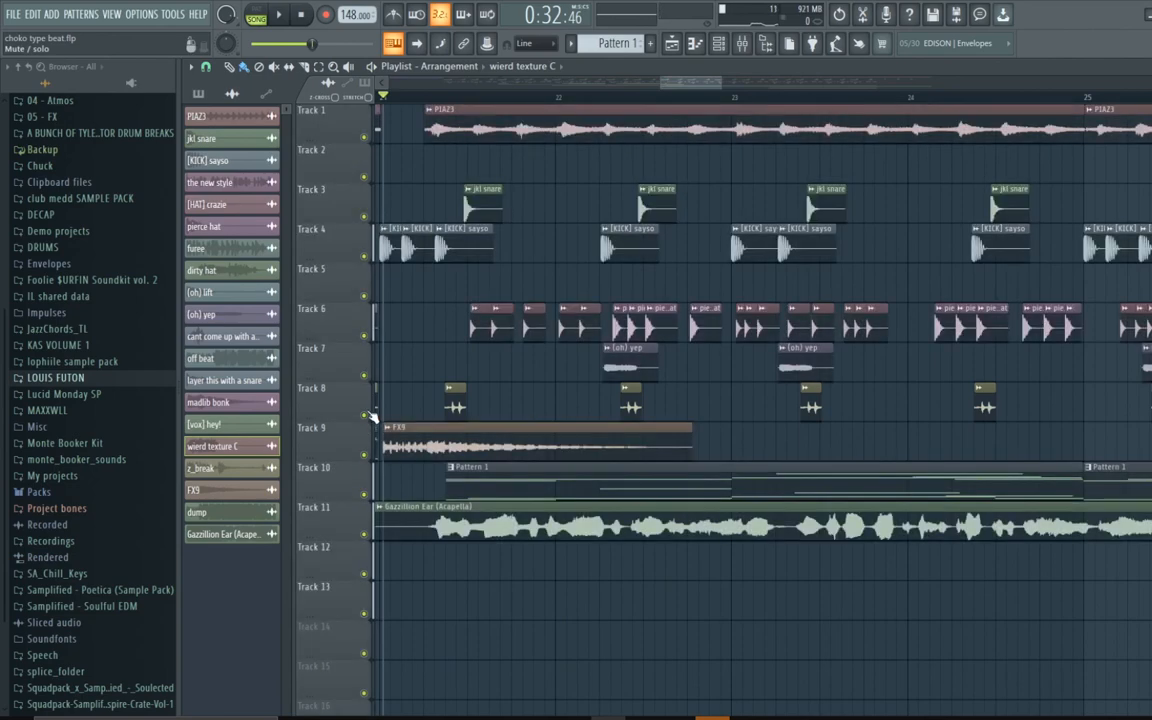
Inspect the pitch shift and time-stretching settings of the Gazzillion Ear (Acapella) clip on Track 11, and close them
double_click(452, 520)
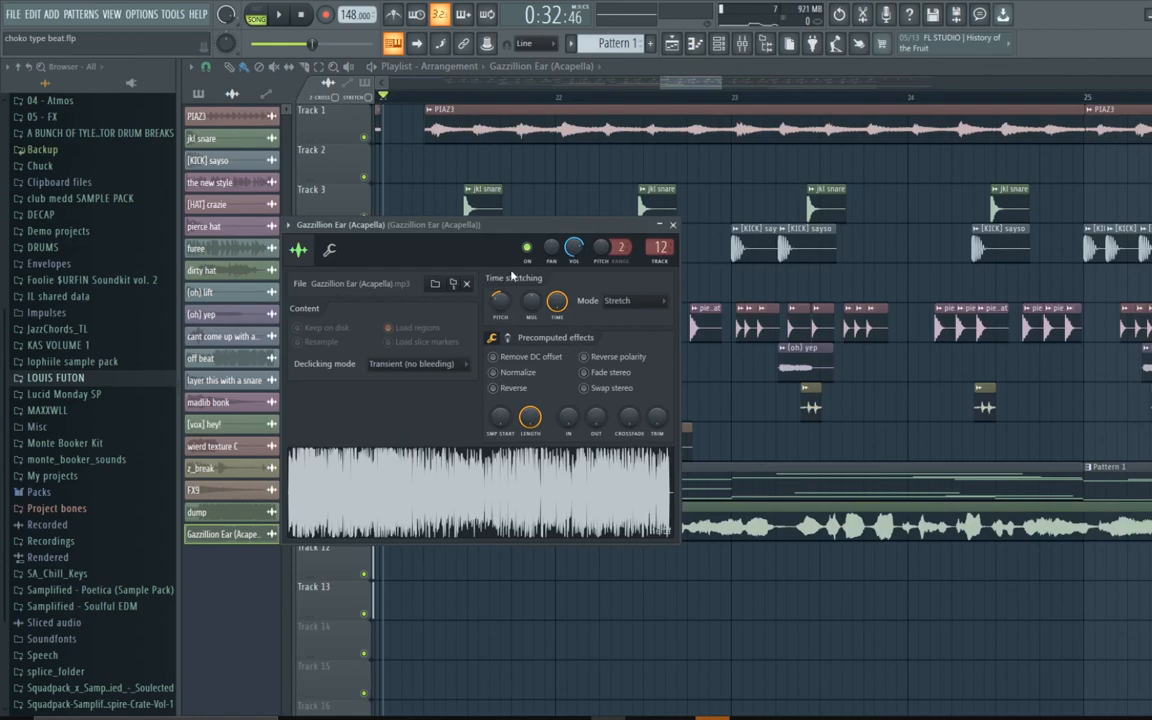
left_click(674, 226)
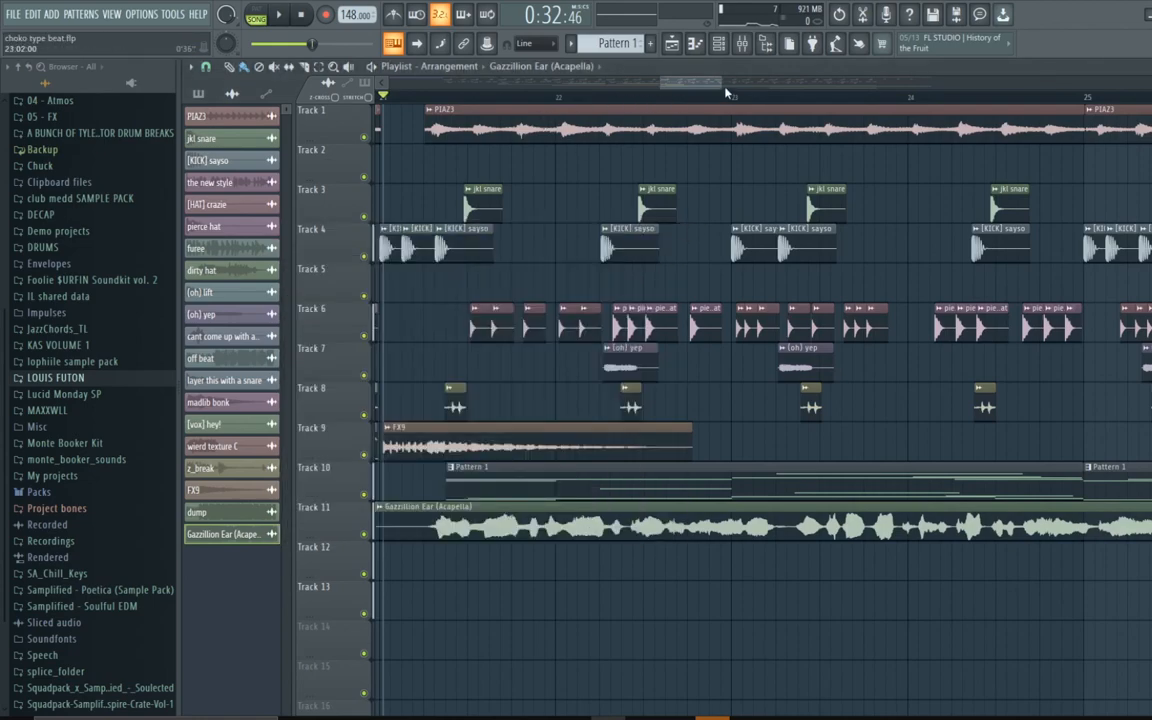
left_click_drag(720, 84, 666, 368)
double_click(553, 518)
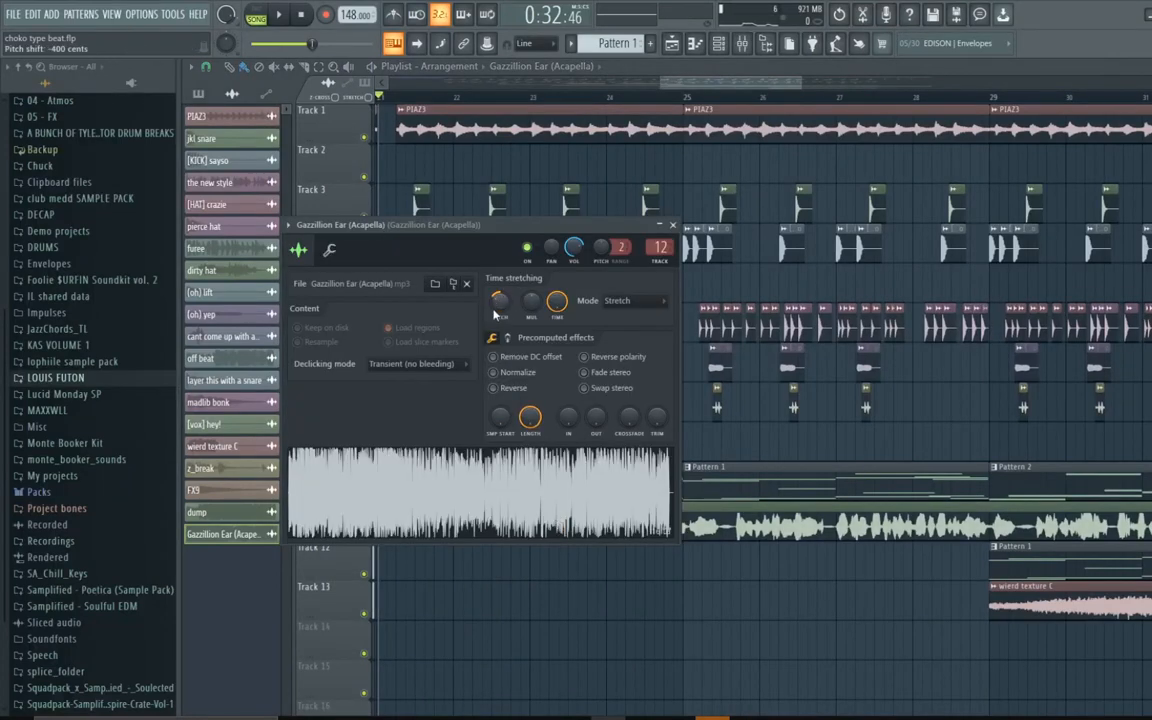
left_click(673, 225)
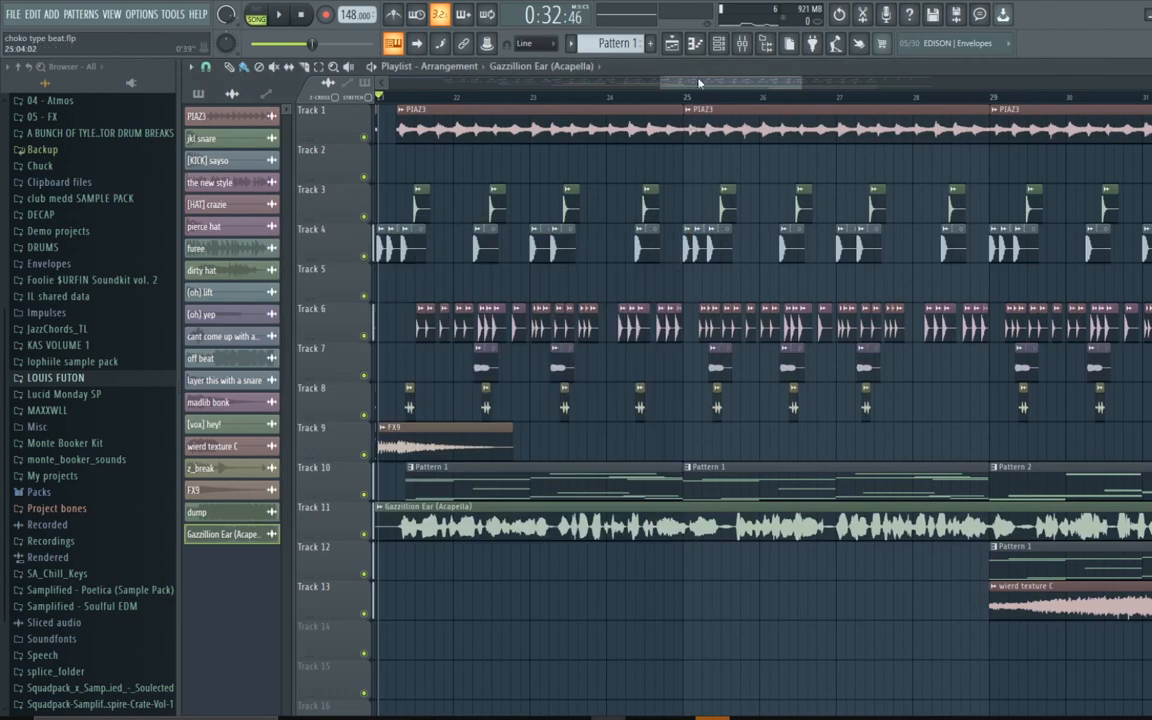
Review the closing section of the arrangement from bar 37 to bar 41, and return to just before bar 5
left_click_drag(700, 85, 870, 139)
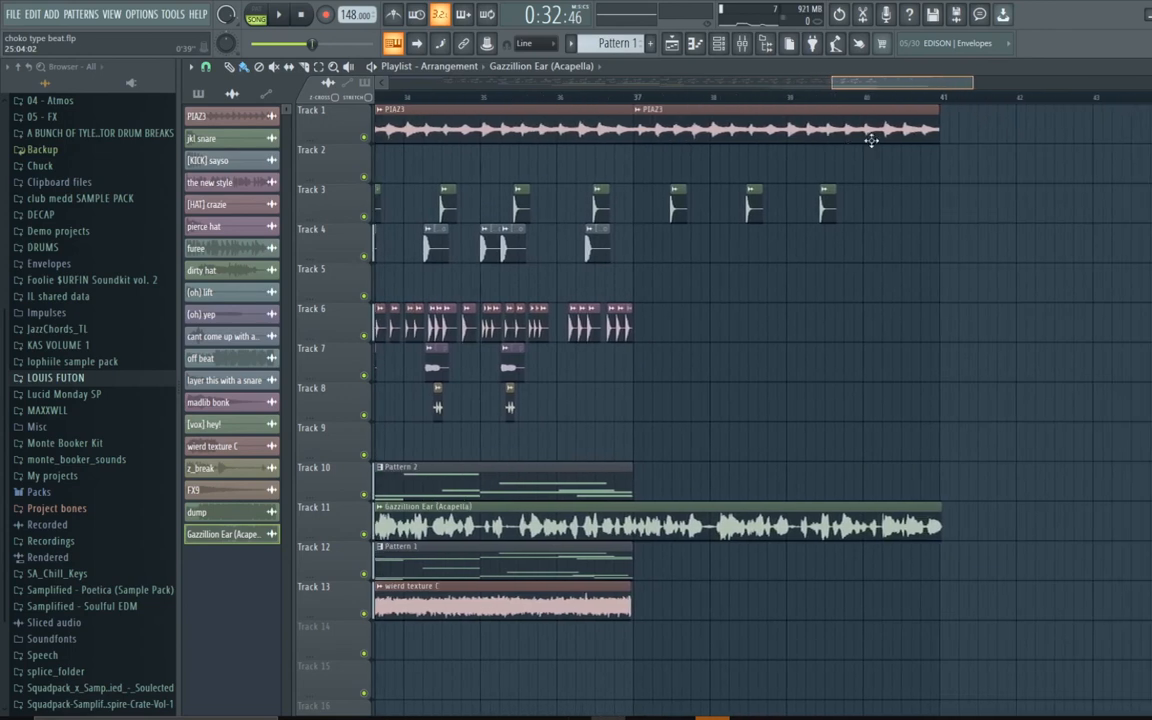
left_click(635, 97)
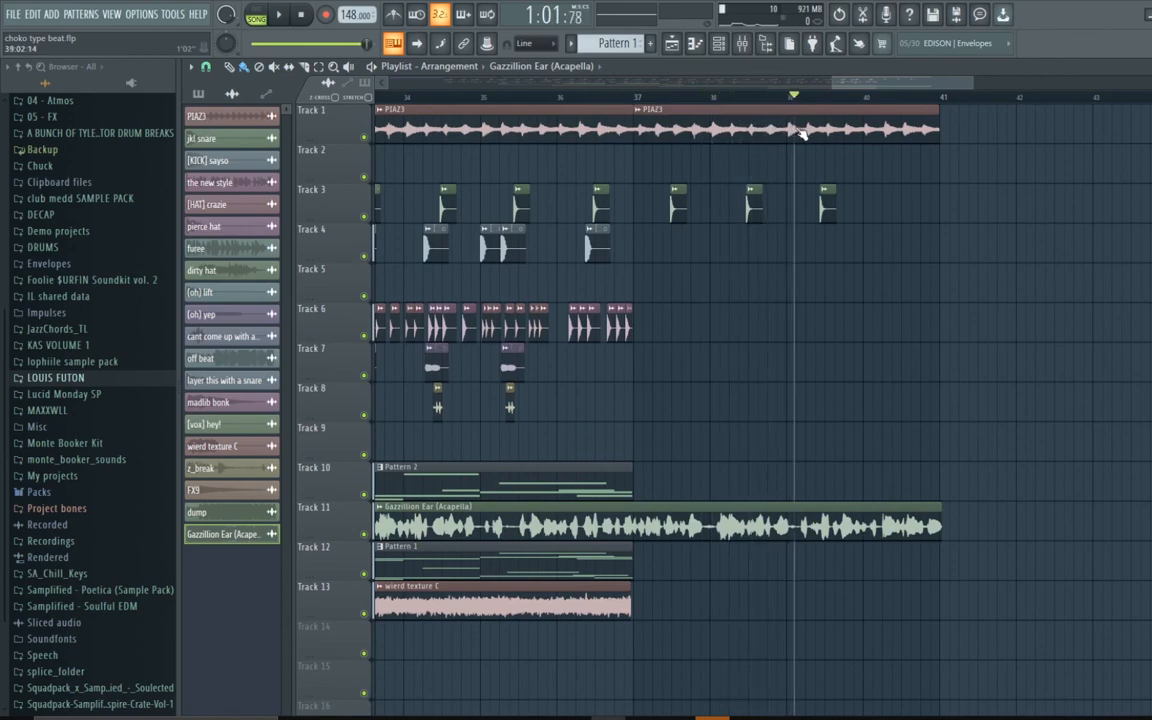
left_click_drag(900, 156, 600, 181)
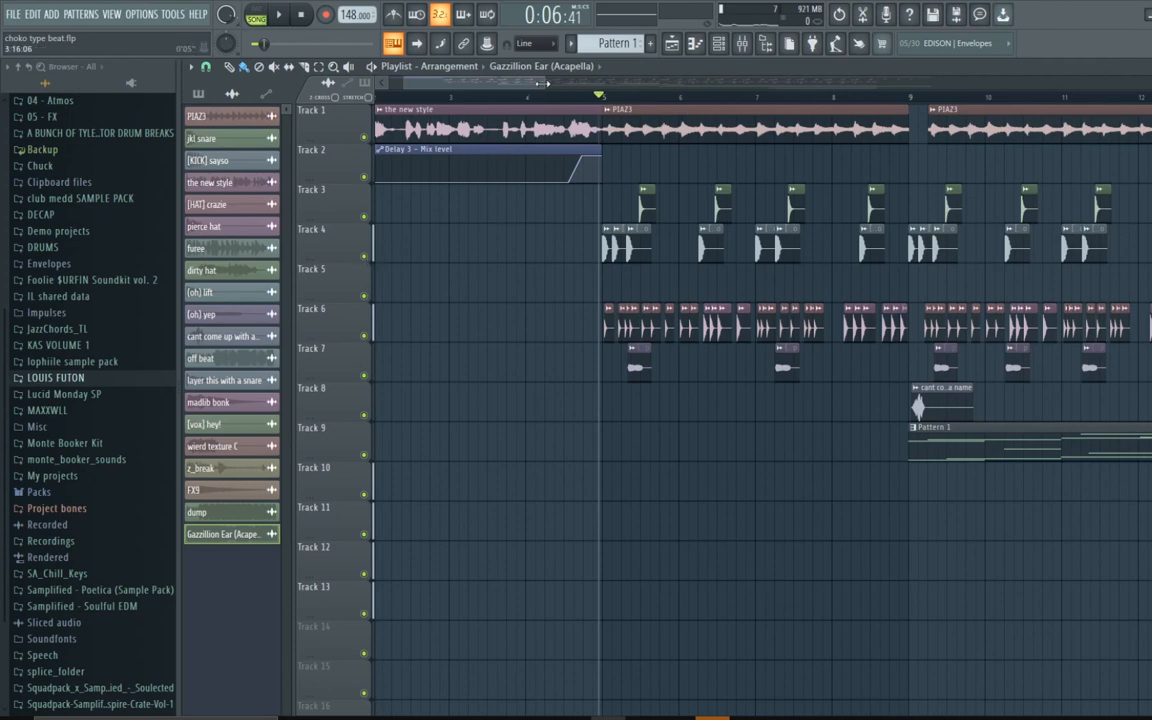
Isolate the drum Tracks 3, 4, 6 and 7 at bar 5 to examine the first drum section, and restore all tracks
left_click_drag(543, 83, 508, 97)
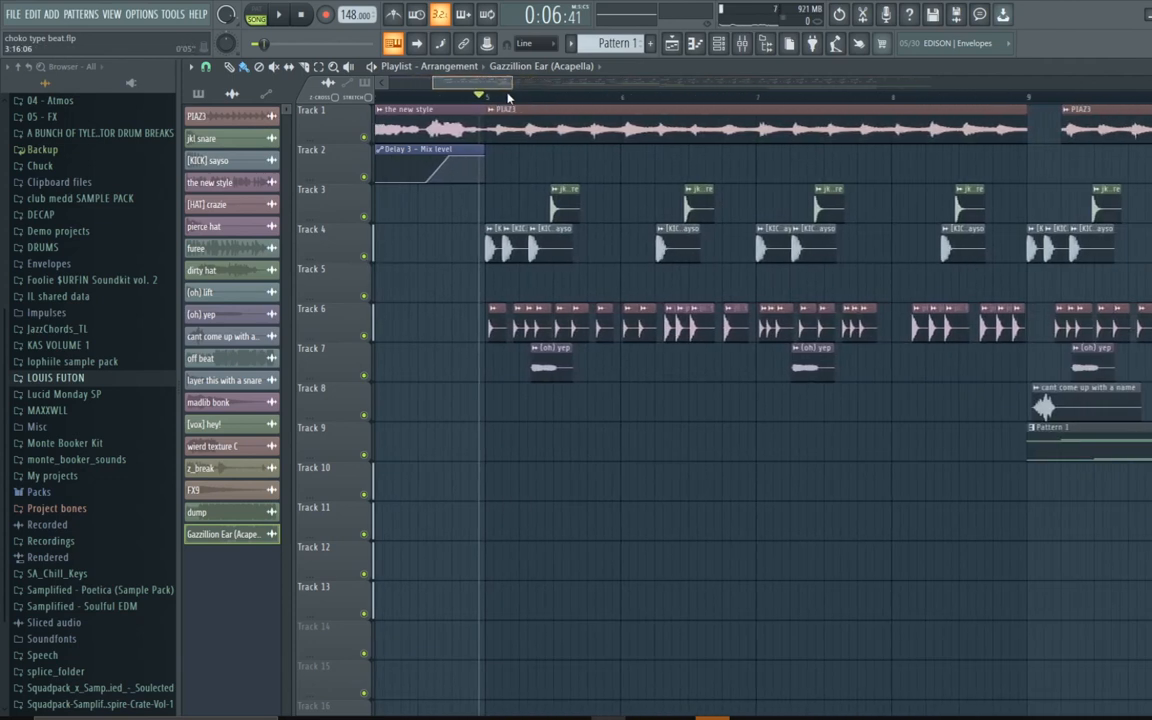
left_click(365, 217)
left_click(365, 336)
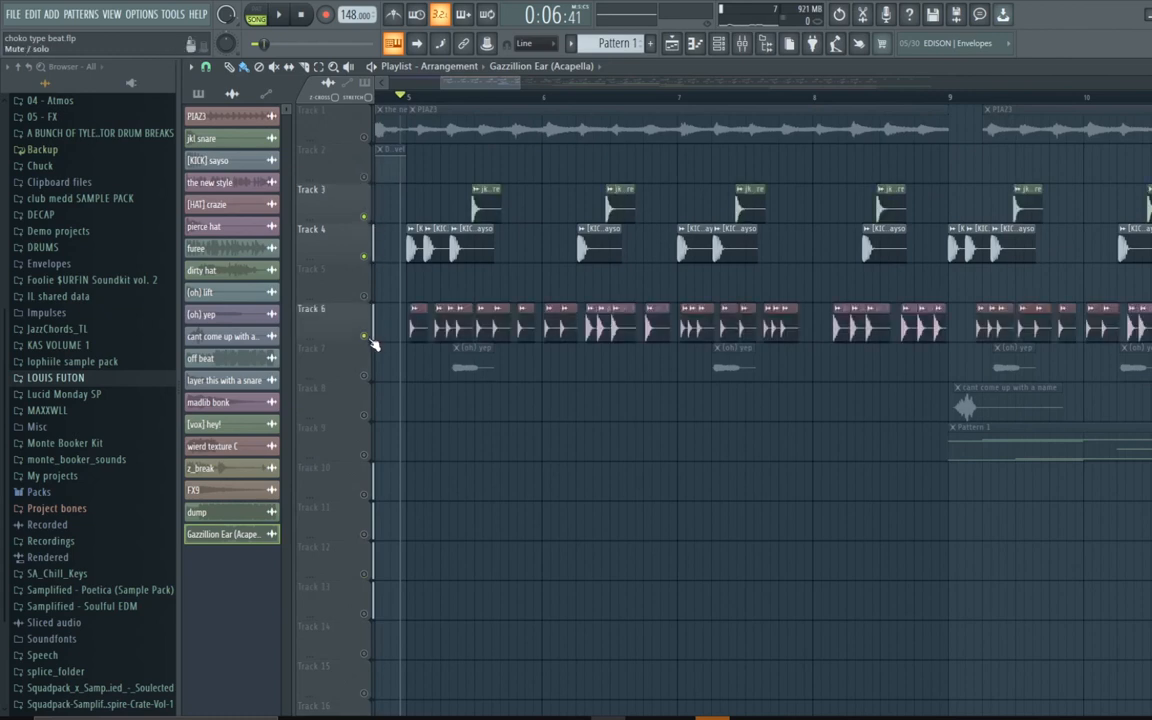
left_click(365, 376)
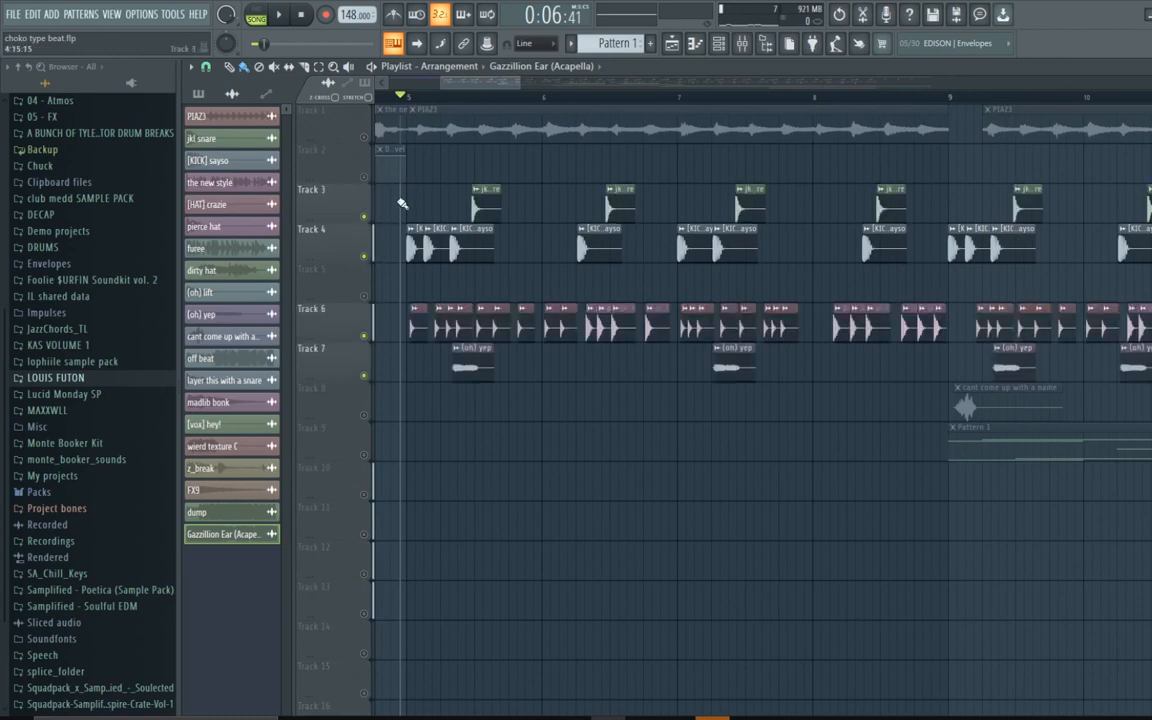
mouse_move(396, 98)
left_mouse_down()
mouse_move(509, 98)
mouse_move(442, 98)
mouse_move(412, 117)
left_mouse_up()
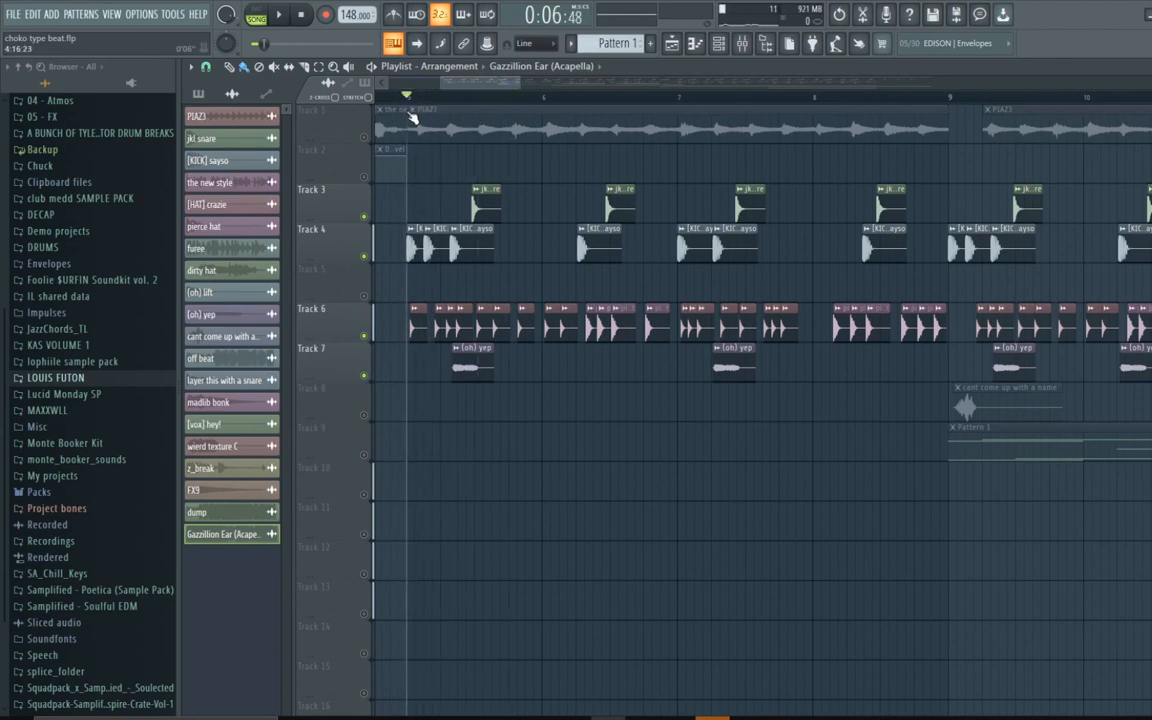
left_click(366, 137)
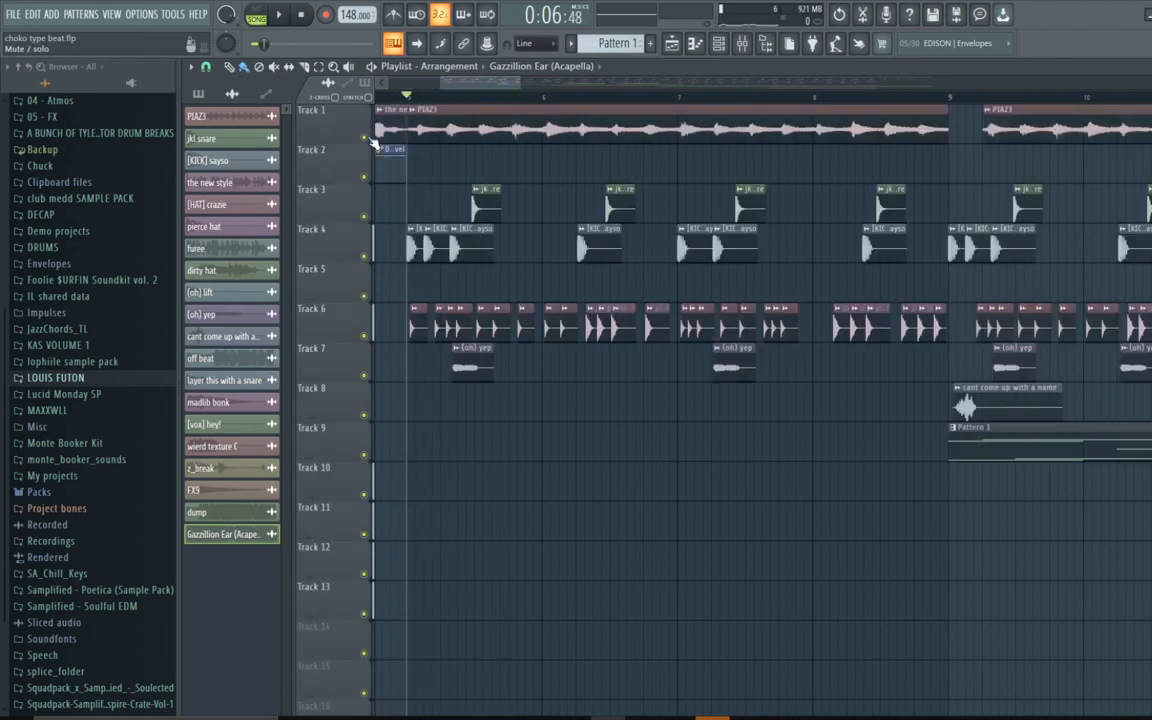
Look over the arrangement from the intro through the acapella entry, and place the playhead just before bar 9
left_click_drag(522, 86, 752, 168)
left_click_drag(652, 86, 370, 115)
left_click(515, 97)
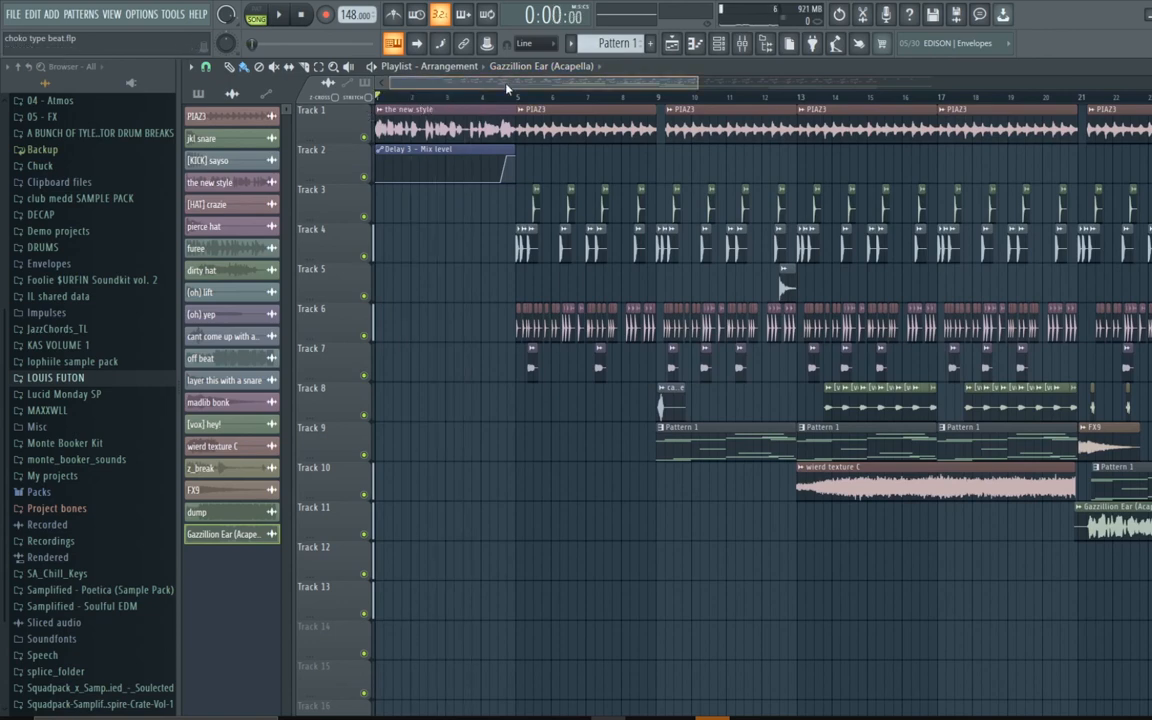
left_click_drag(507, 88, 580, 104)
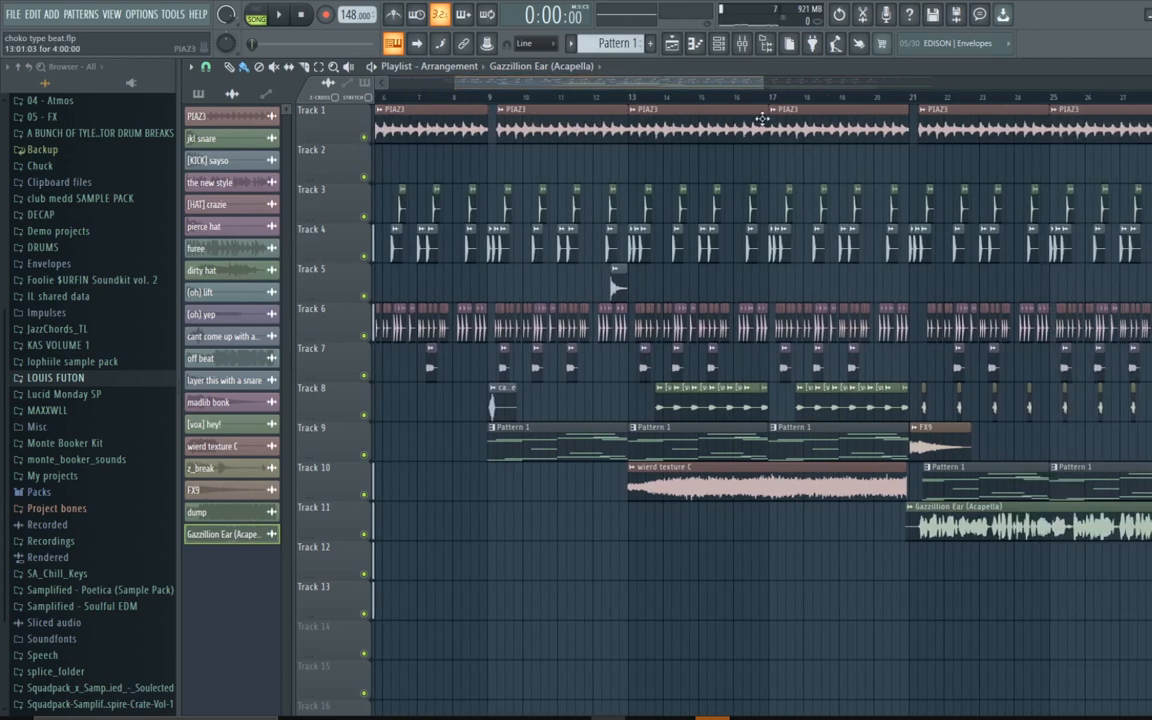
left_click_drag(760, 82, 619, 109)
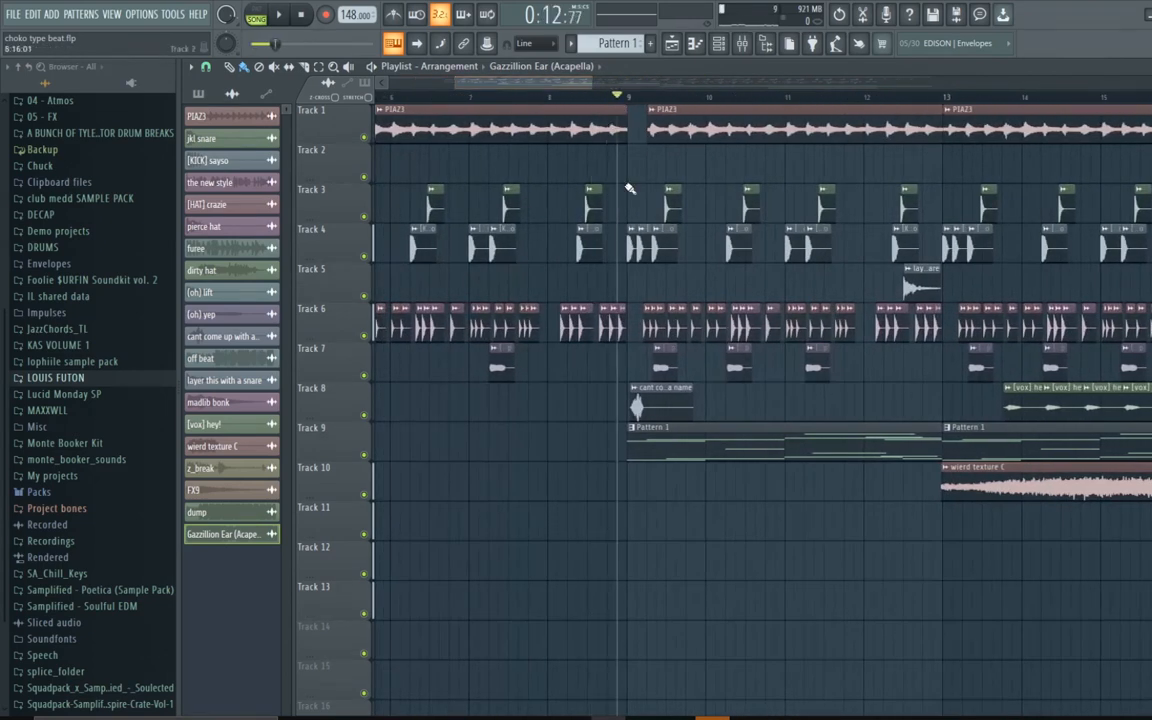